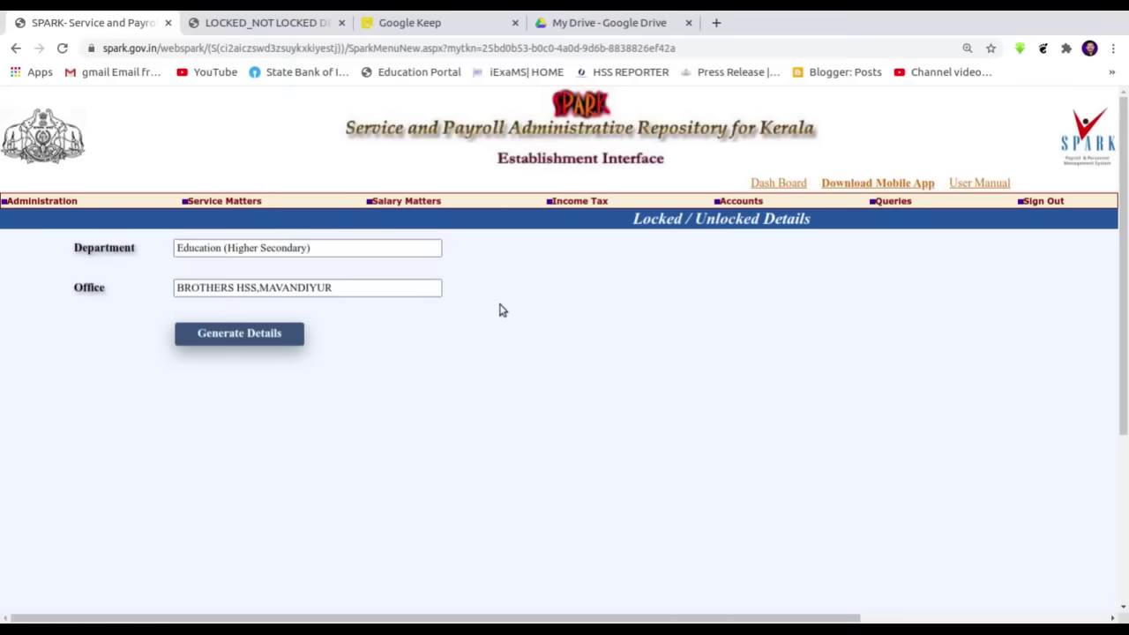
# - Open Service Matters > Personal Details to load the employee's locked personal memoranda record
pyautogui.moveTo(236, 208)
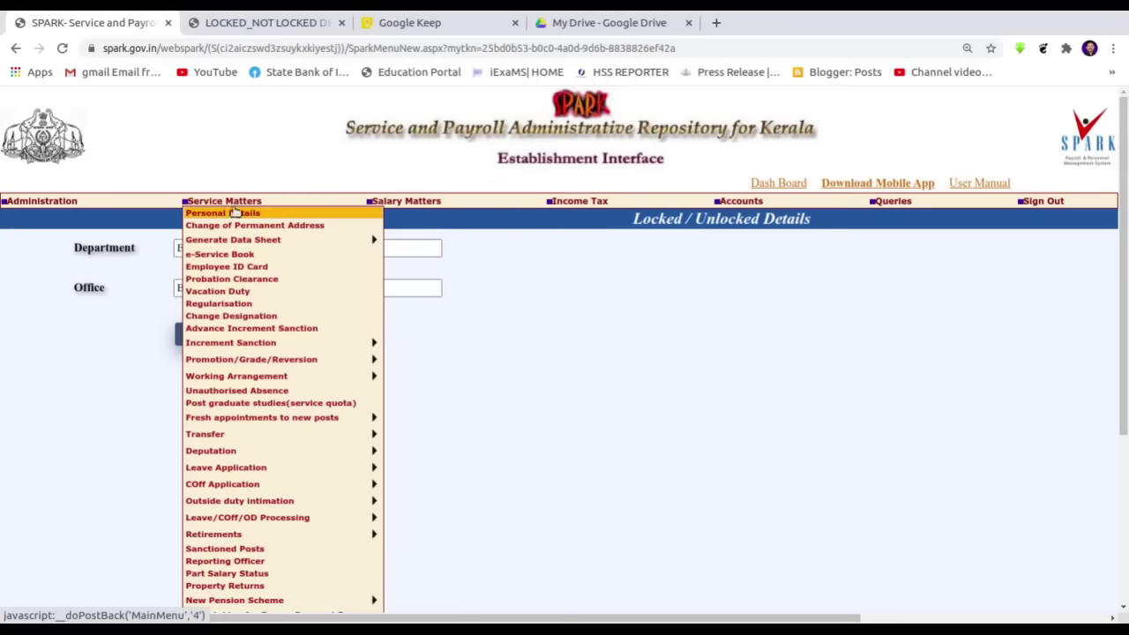
pyautogui.click(233, 214)
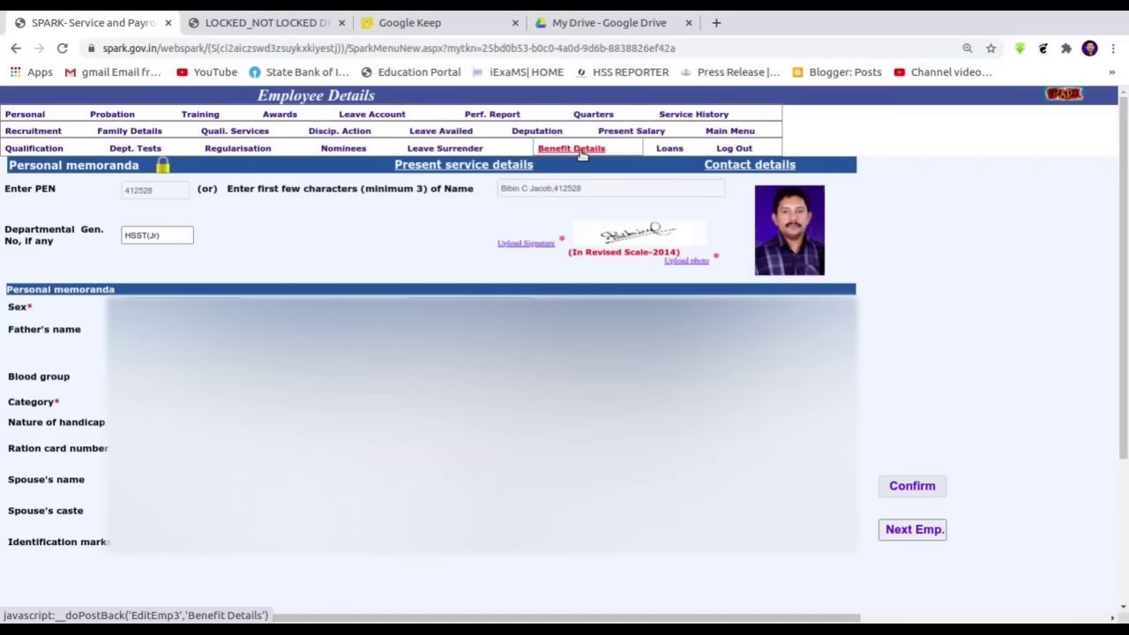
# - Browse the Benefit Details, Loans and Leave Surrender sections, then go back to the DDO Dash Board
pyautogui.click(584, 152)
pyautogui.click(669, 149)
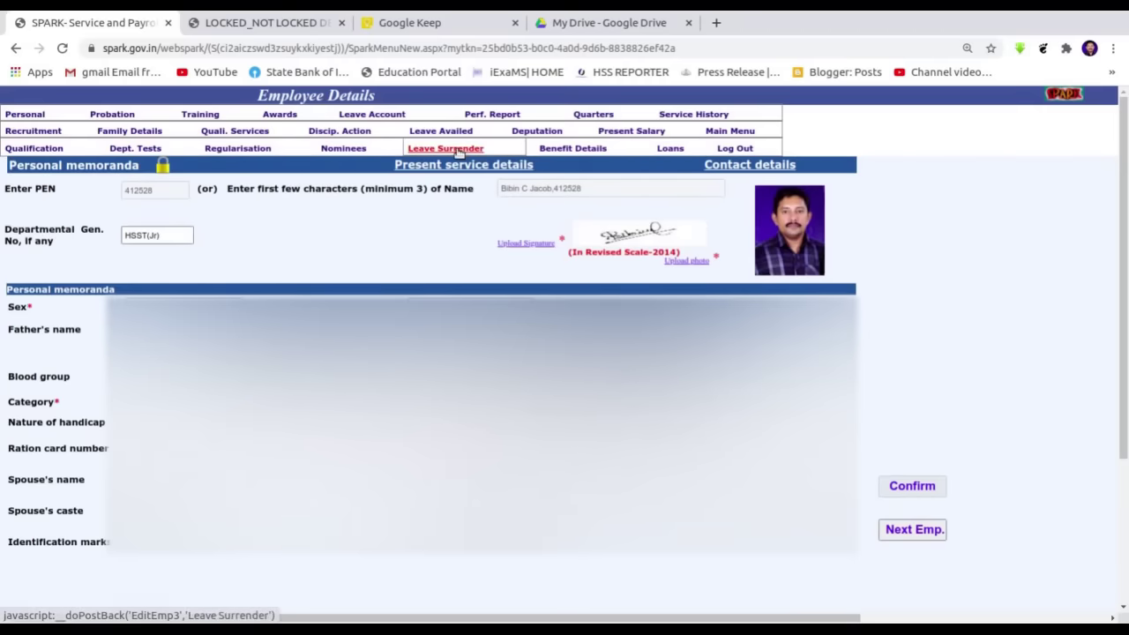
pyautogui.click(457, 152)
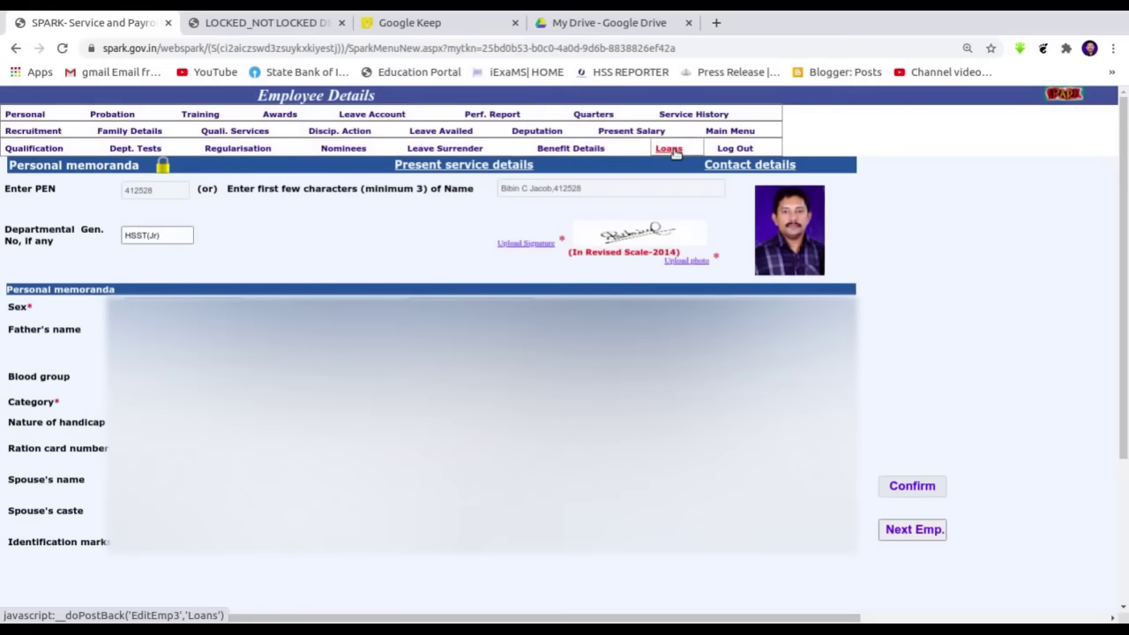
pyautogui.click(672, 150)
pyautogui.click(457, 150)
pyautogui.click(25, 115)
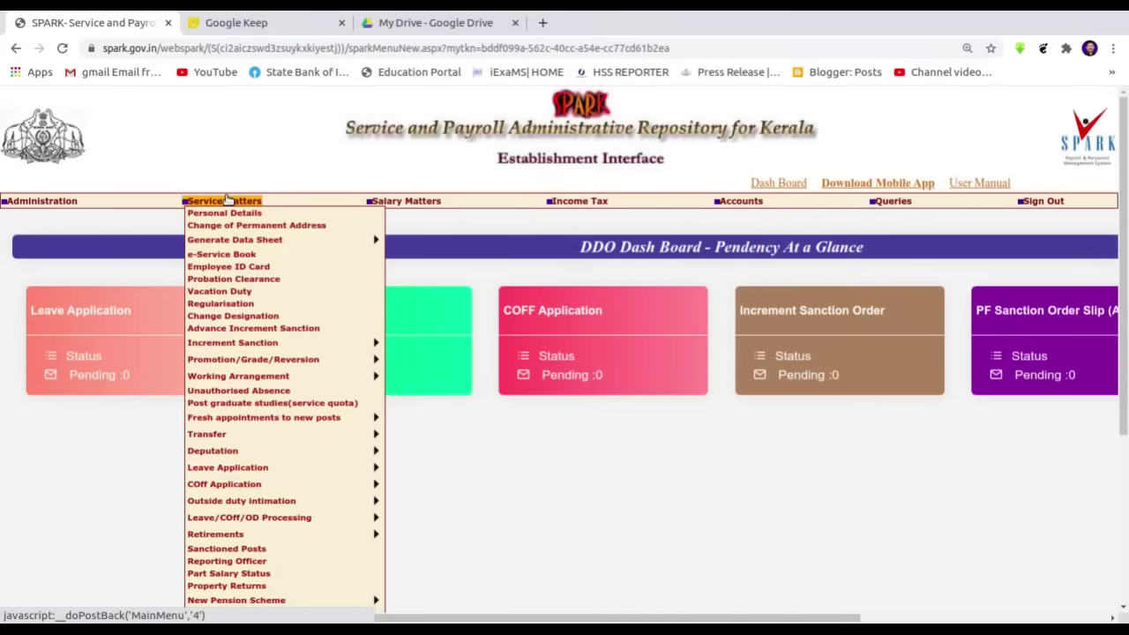
# - Generate and confirm an Individual Data Sheet report for the chosen BROTHERS HSS,MAVANDIYUR employee
pyautogui.moveTo(238, 241)
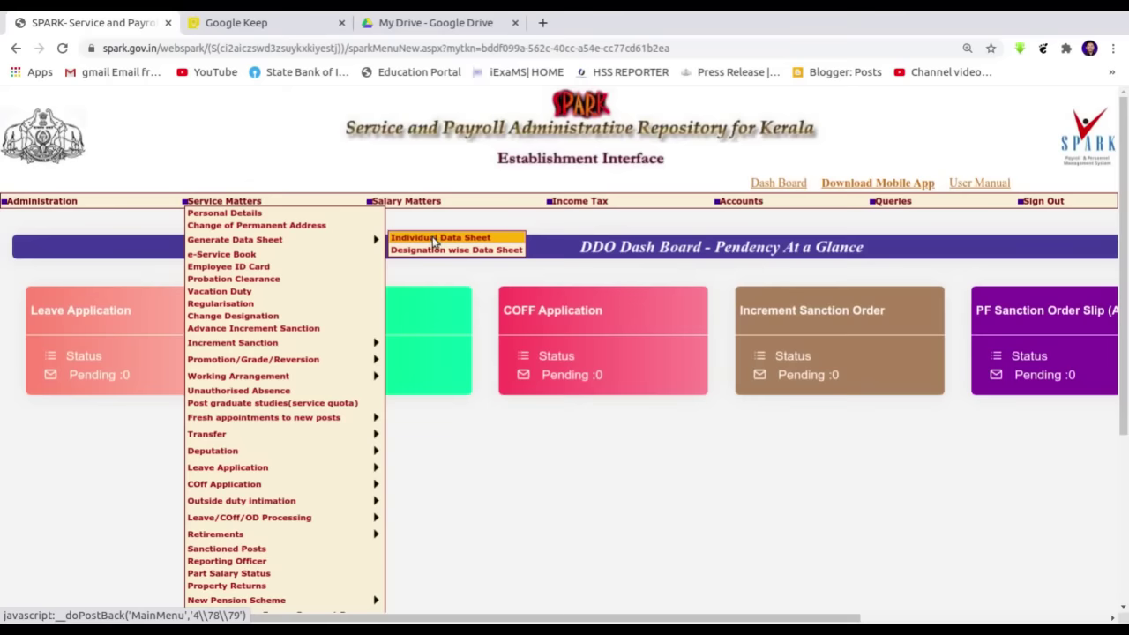
pyautogui.click(435, 240)
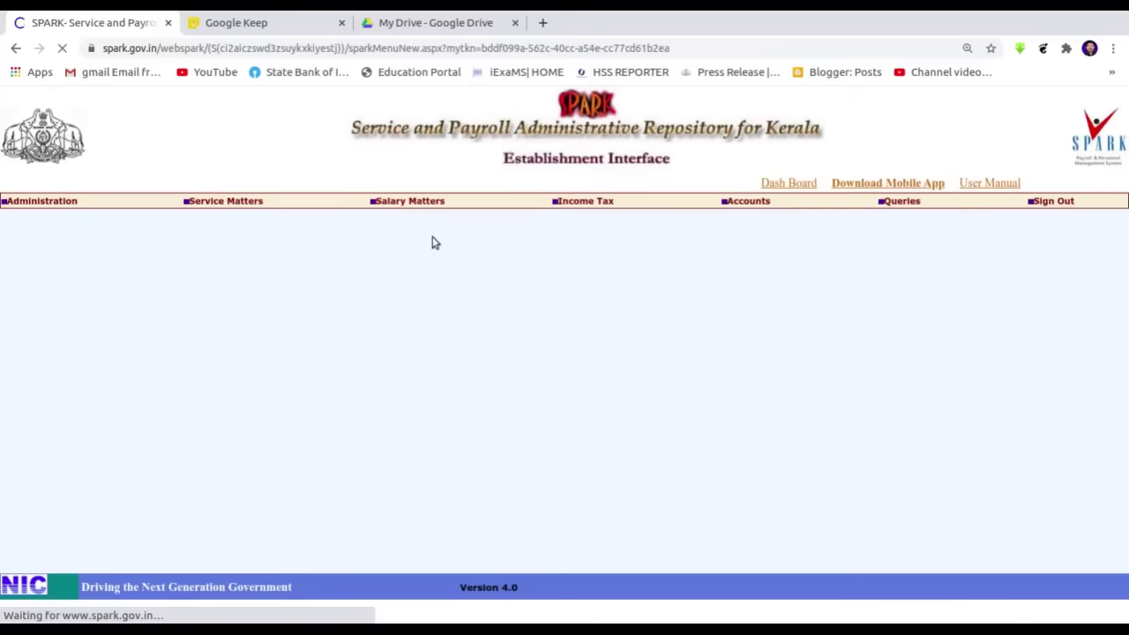
pyautogui.click(132, 279)
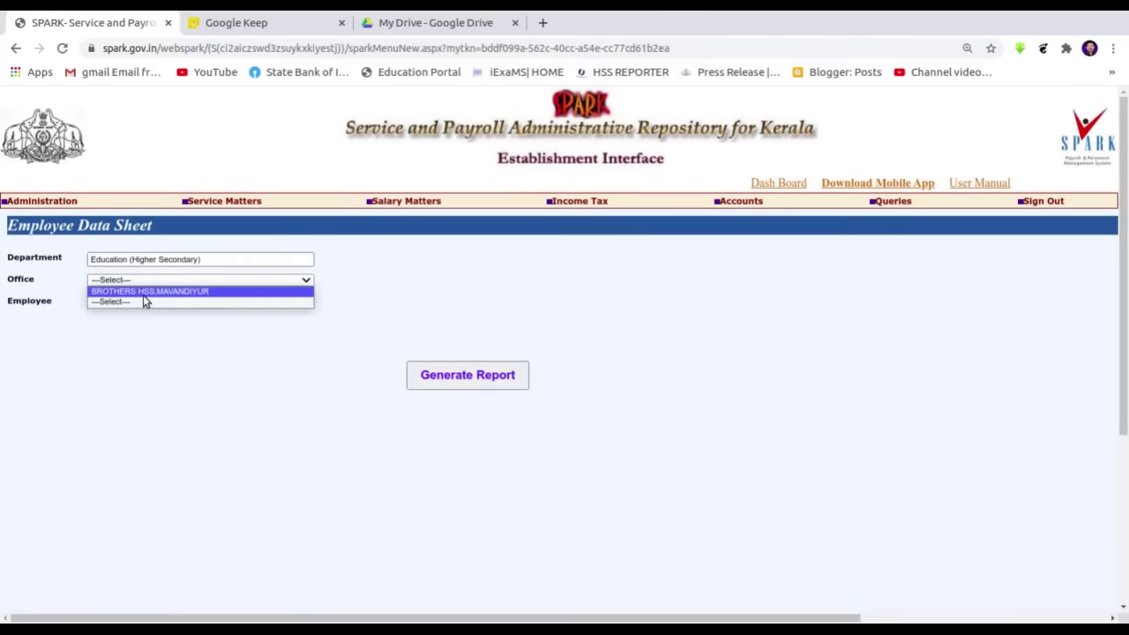
pyautogui.click(145, 292)
pyautogui.click(143, 304)
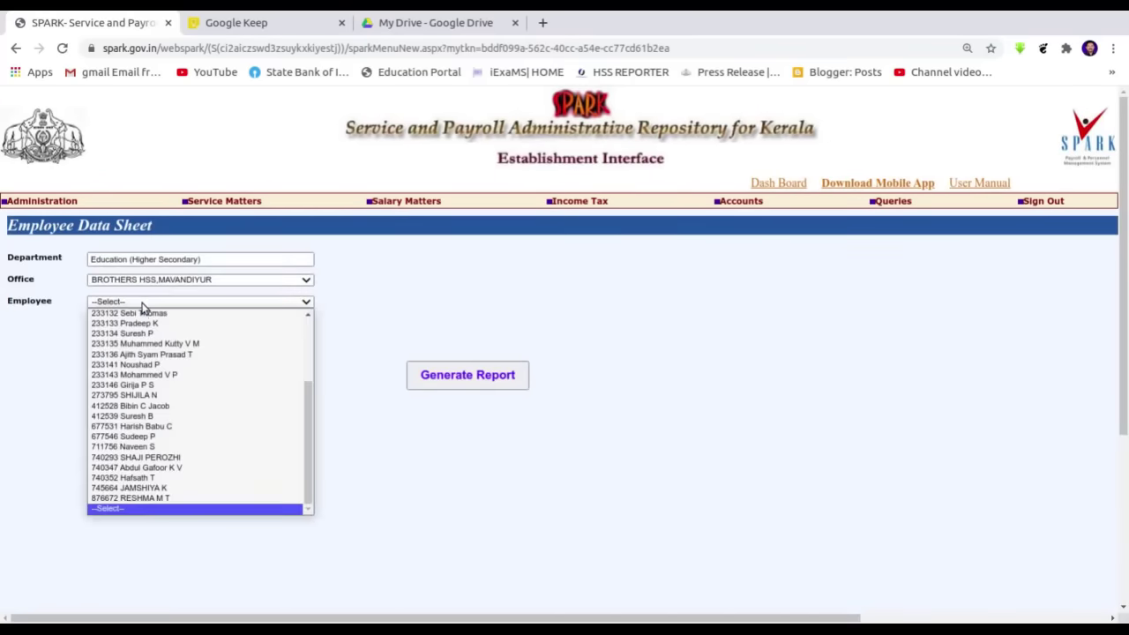
pyautogui.click(160, 406)
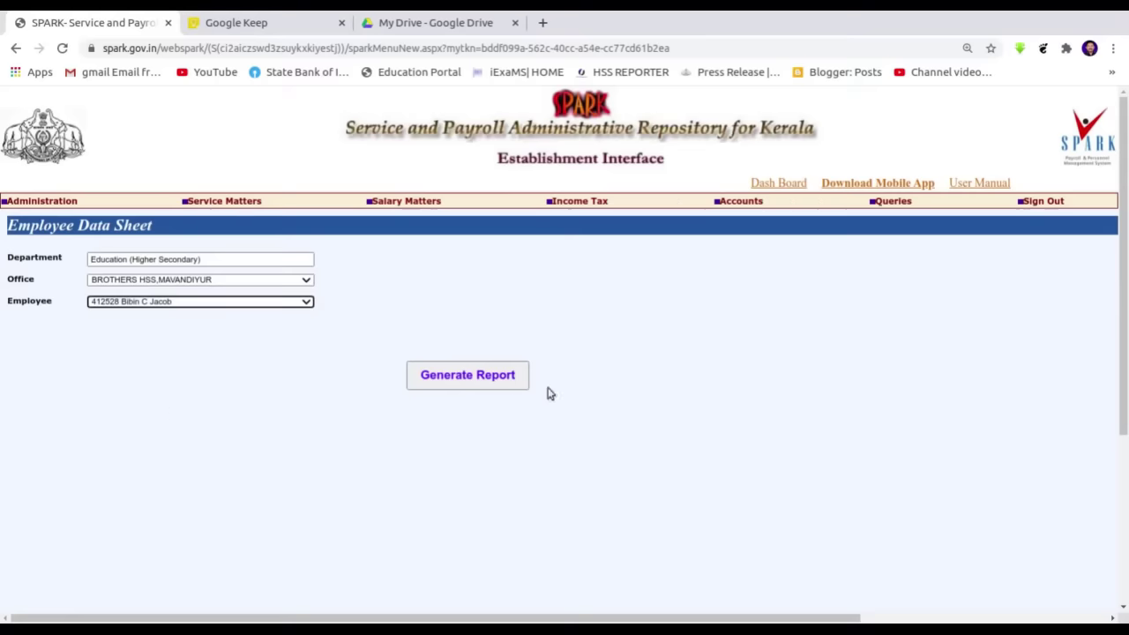
pyautogui.click(481, 378)
pyautogui.click(683, 137)
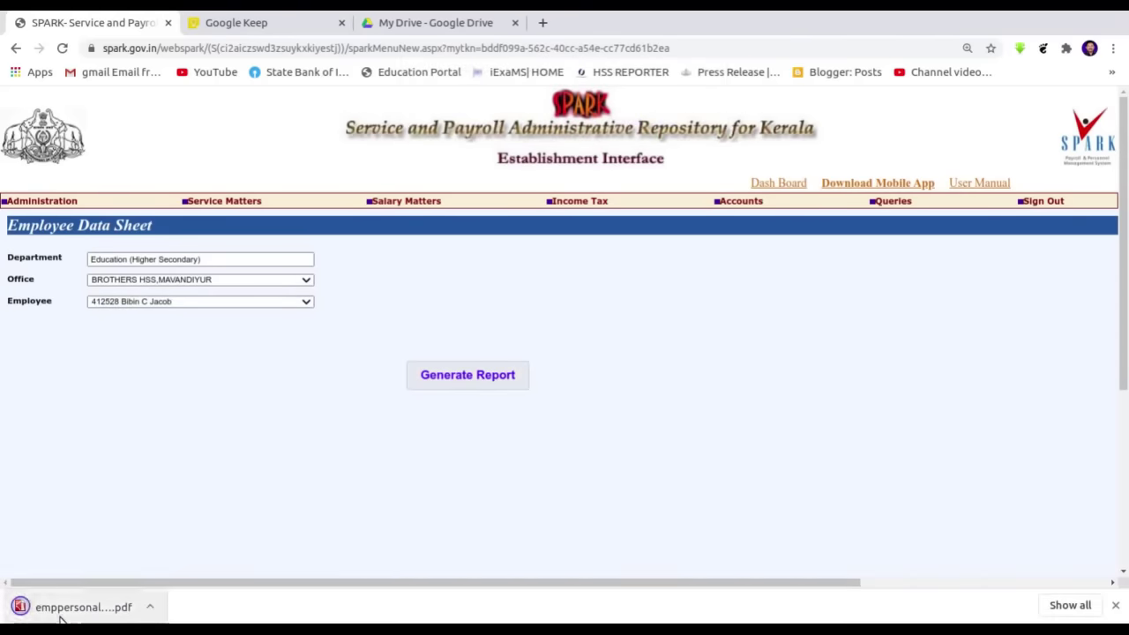
# - Open emppersonal (4).pdf and scroll down through all four pages of the data sheet
pyautogui.click(67, 609)
pyautogui.scroll(-15, 538, 342)
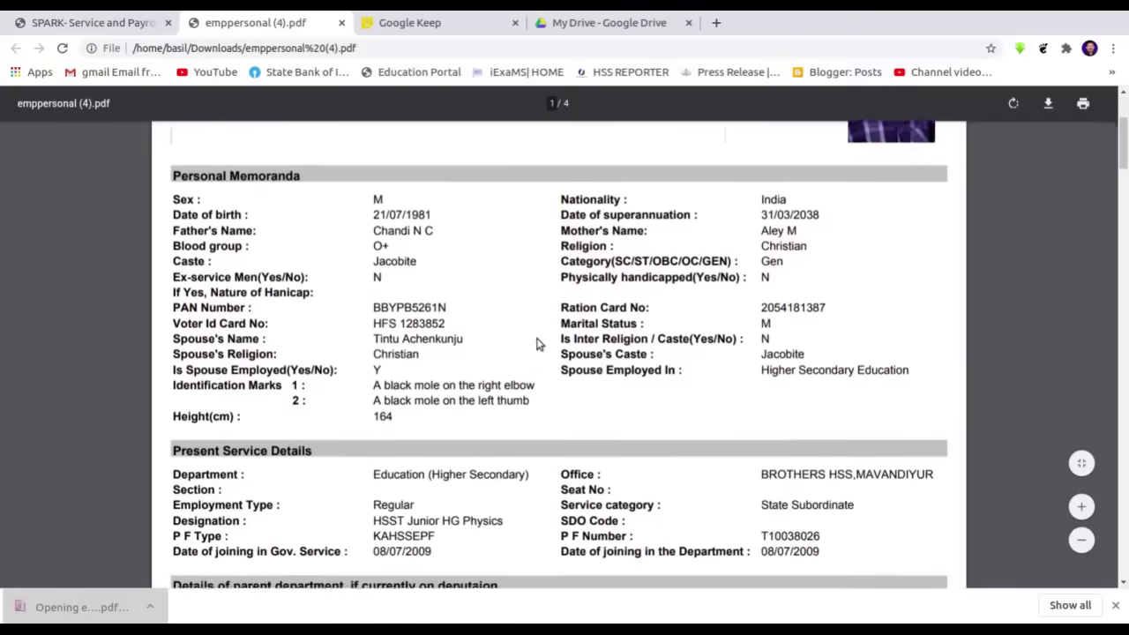
pyautogui.scroll(-15, 537, 344)
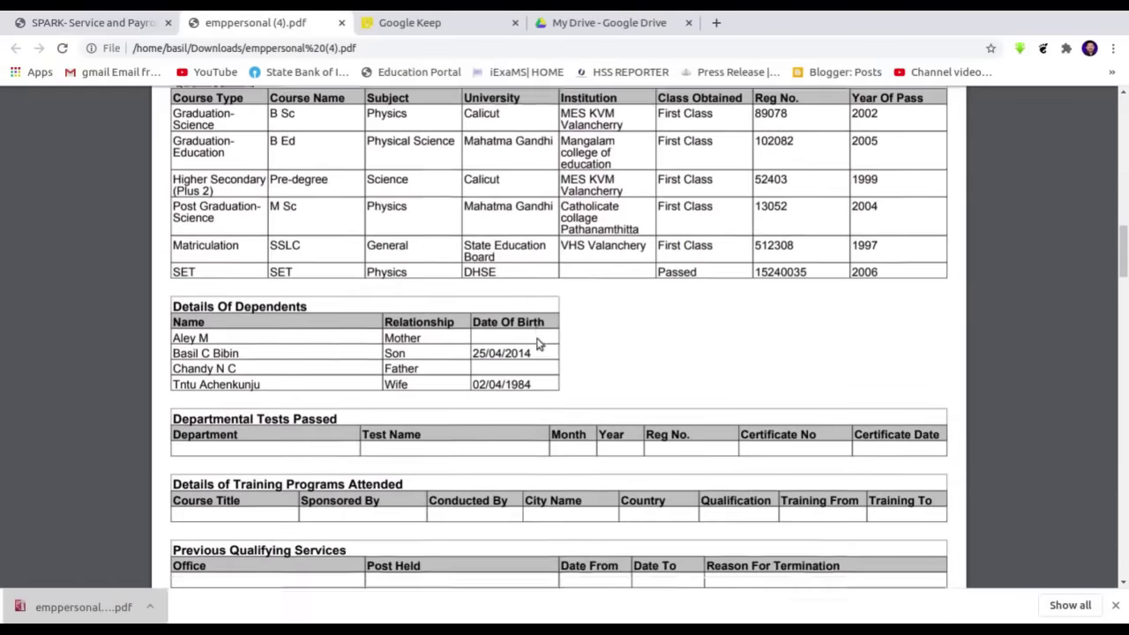
pyautogui.scroll(-4, 538, 344)
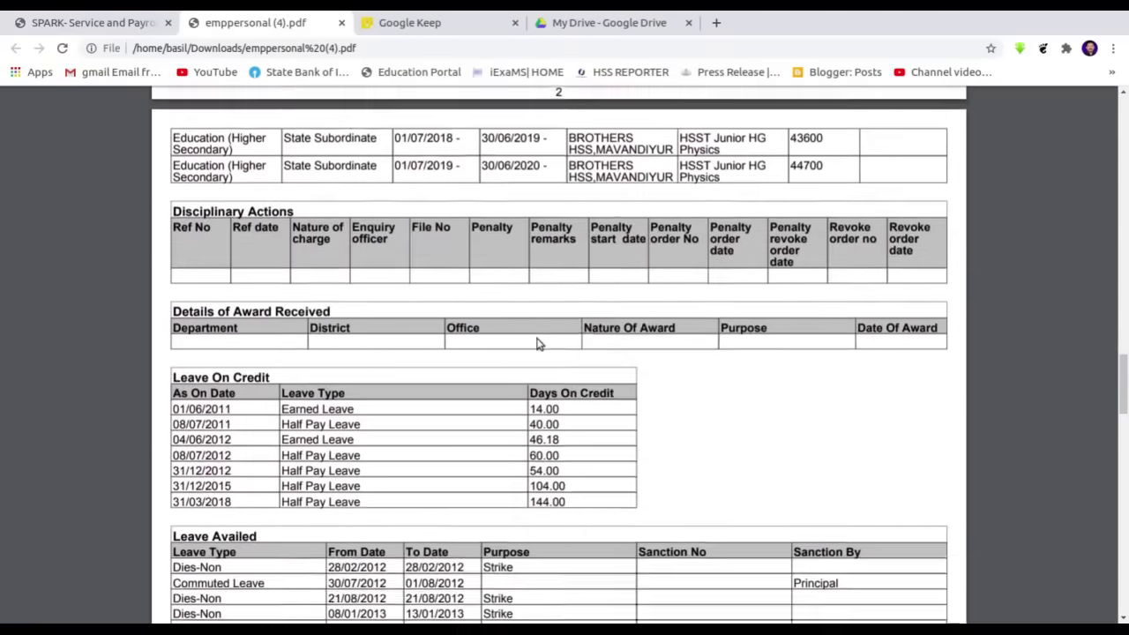
pyautogui.scroll(6, 682, 320)
pyautogui.scroll(-10, 682, 319)
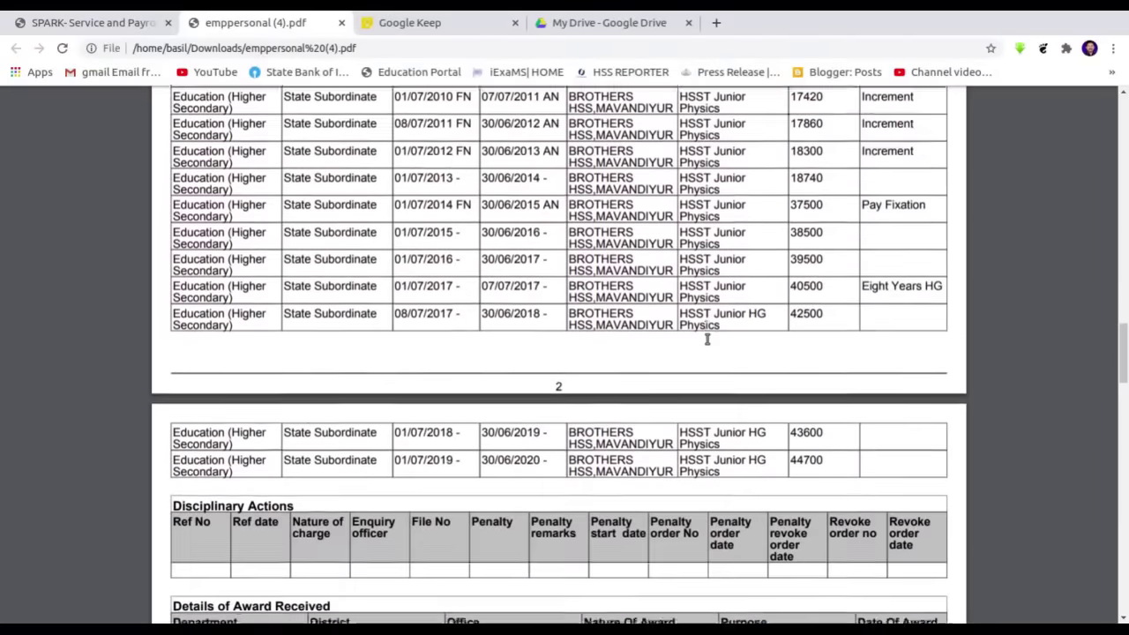
pyautogui.scroll(-3, 239, 214)
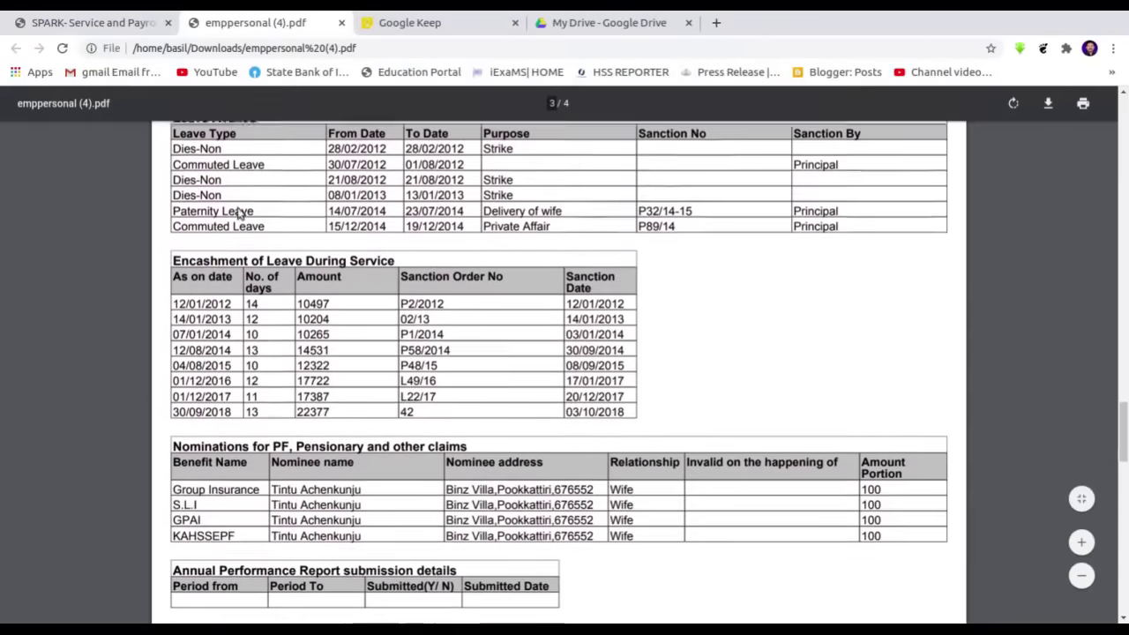
pyautogui.scroll(-6, 265, 297)
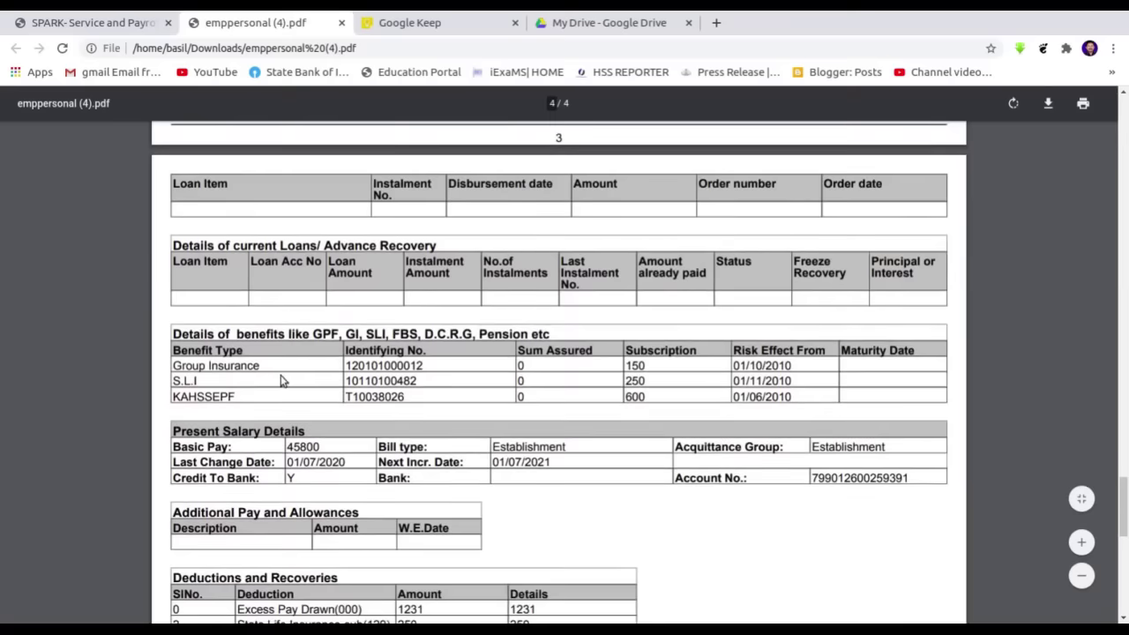
pyautogui.scroll(-2, 287, 377)
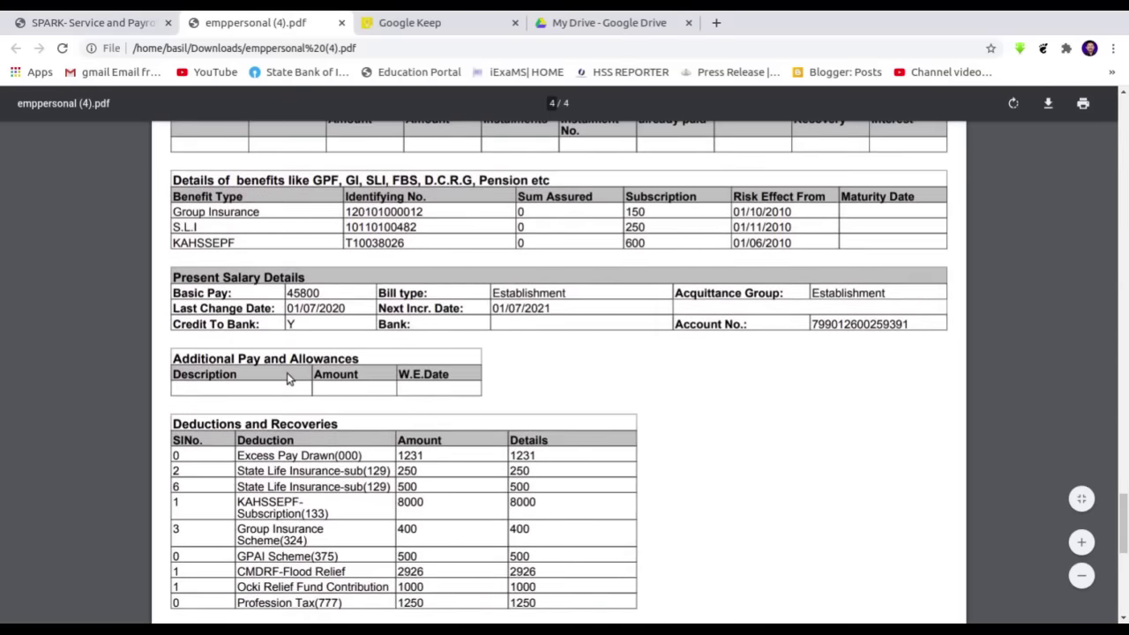
# - Scroll back to the top of the PDF and return to SPARK's Administration menu
pyautogui.scroll(14, 287, 378)
pyautogui.scroll(20, 286, 377)
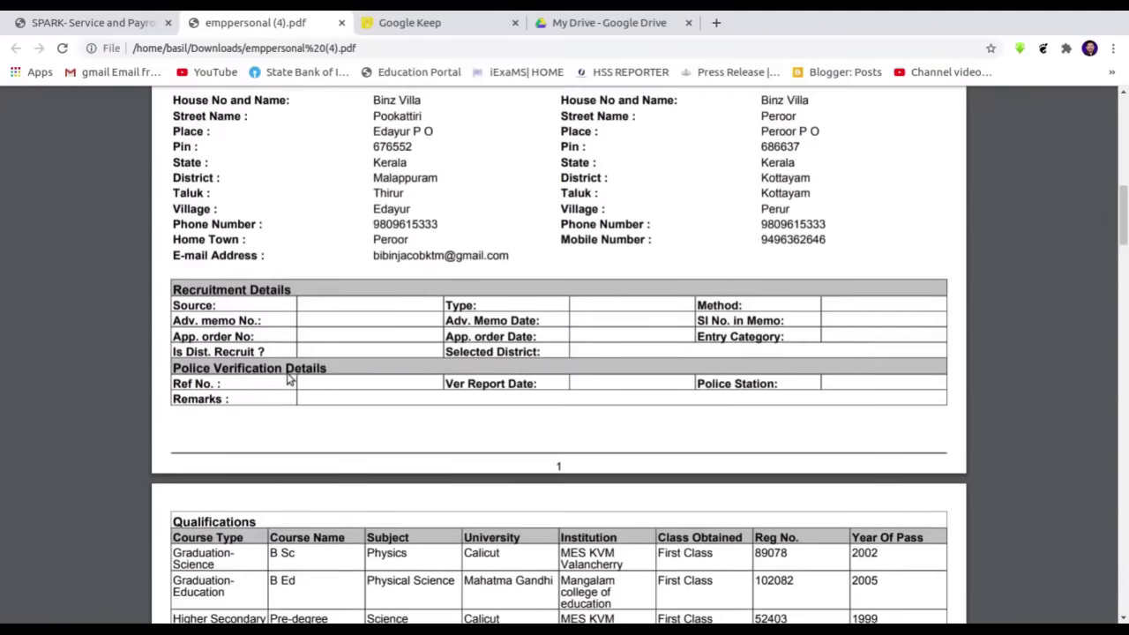
pyautogui.scroll(11, 286, 377)
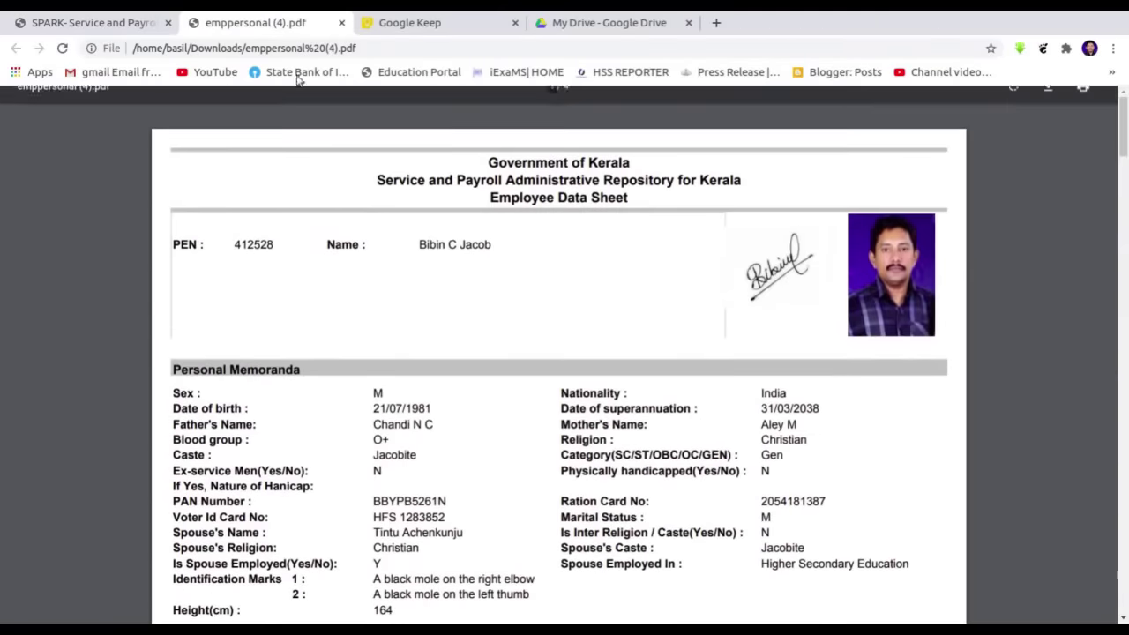
pyautogui.click(115, 22)
pyautogui.click(53, 203)
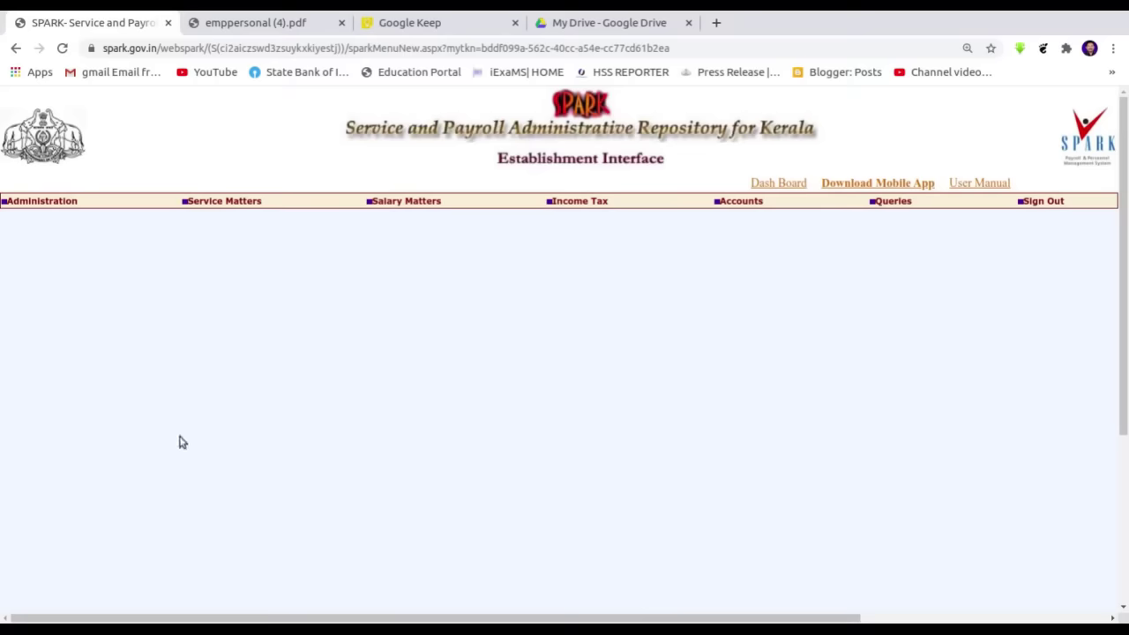
# - Open Lock employee record and load the BROTHERS HSS,MAVANDIYUR employee's section lock details
pyautogui.moveTo(53, 201)
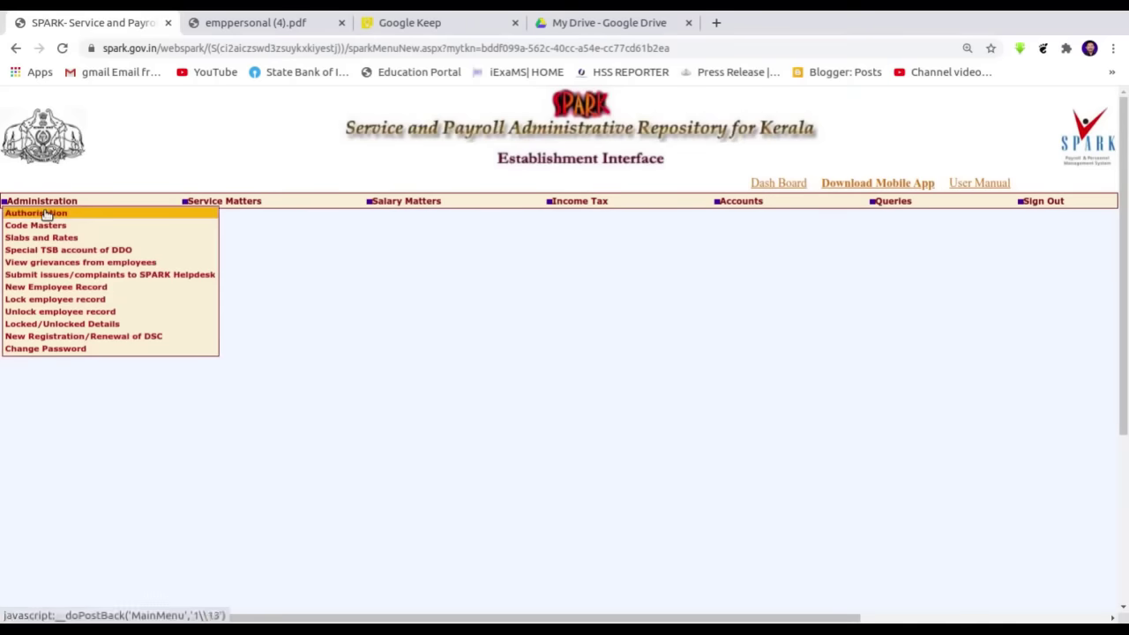
pyautogui.click(59, 300)
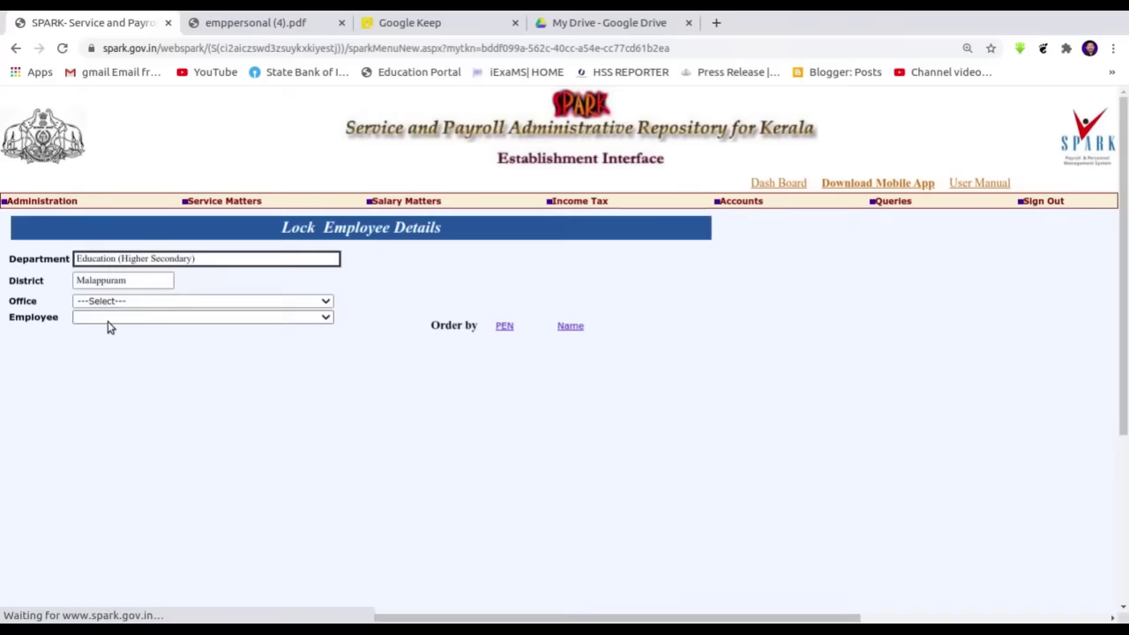
pyautogui.click(109, 302)
pyautogui.click(128, 314)
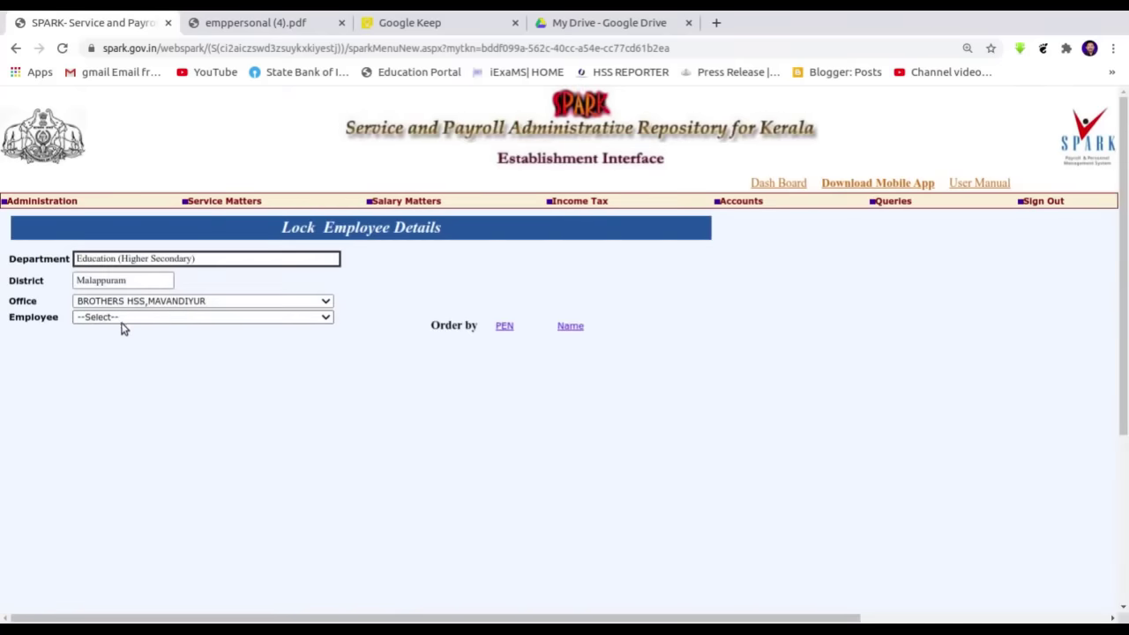
pyautogui.click(123, 319)
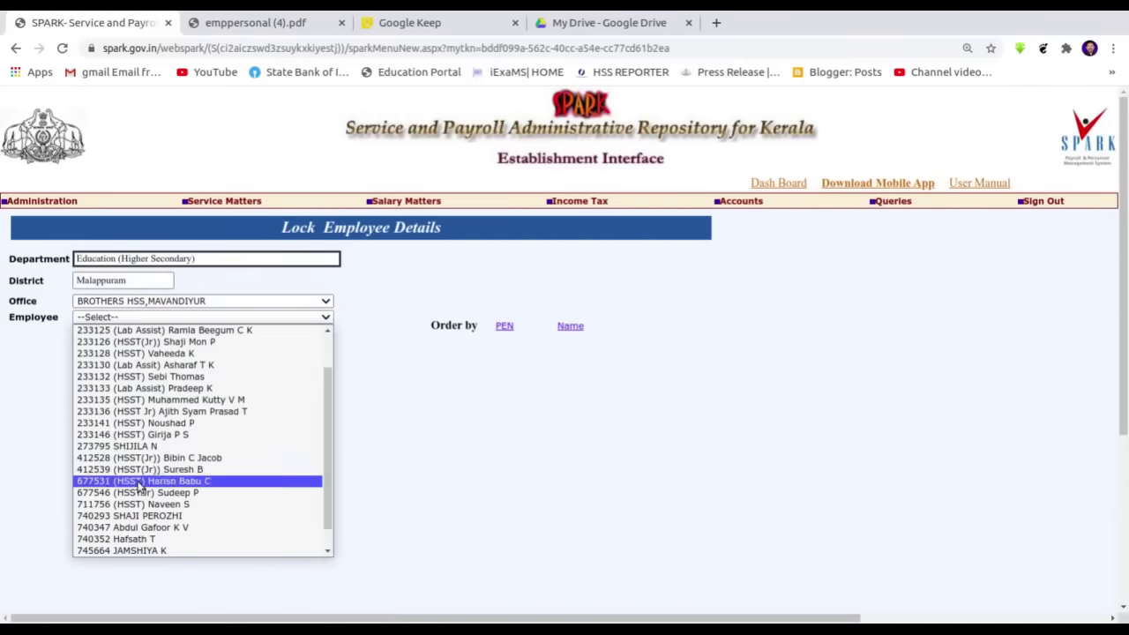
pyautogui.click(190, 459)
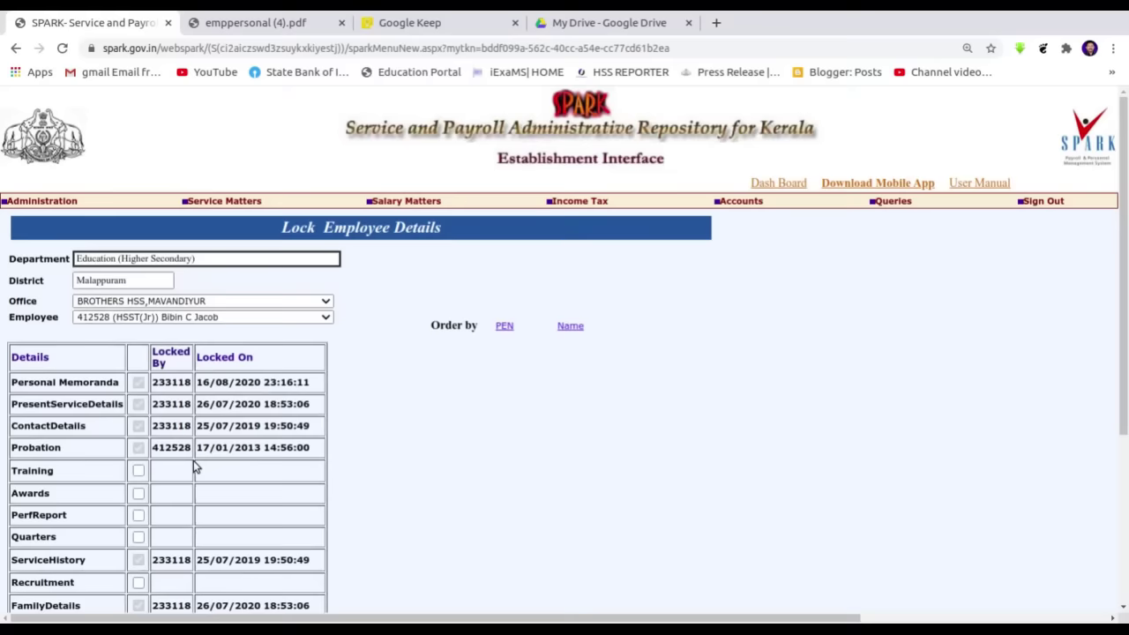
# - Tick the QualiServices and DiscipAction checkboxes in the lock table
pyautogui.scroll(-1, 194, 467)
pyautogui.scroll(-1, 176, 370)
pyautogui.scroll(2, 146, 297)
pyautogui.scroll(-3, 139, 362)
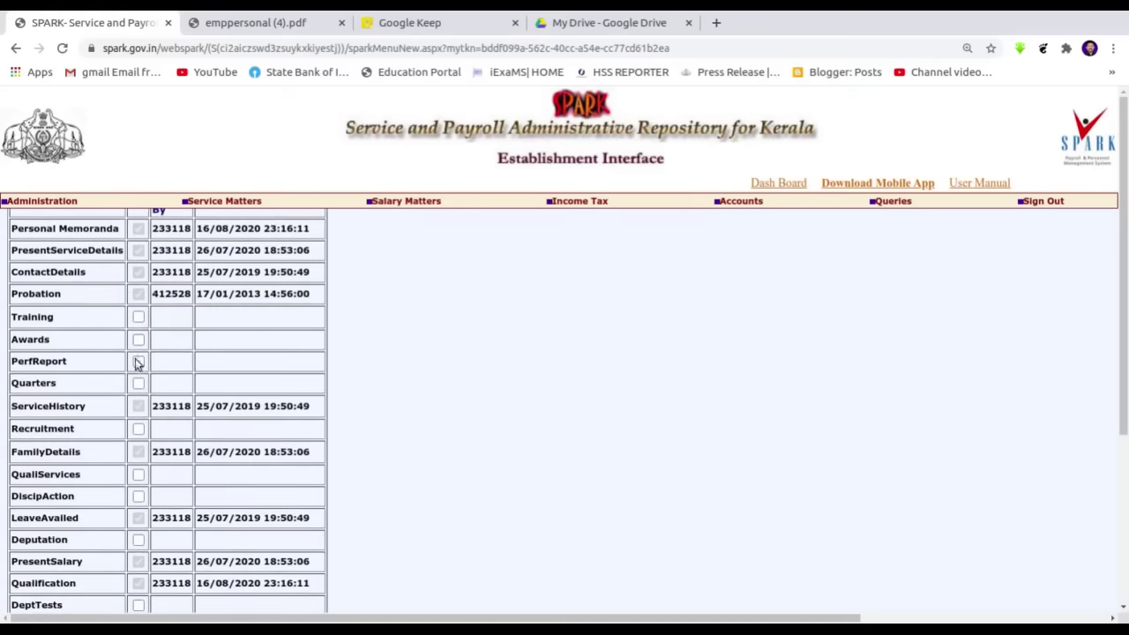
pyautogui.scroll(-3, 137, 370)
pyautogui.scroll(-1, 136, 392)
pyautogui.scroll(2, 148, 465)
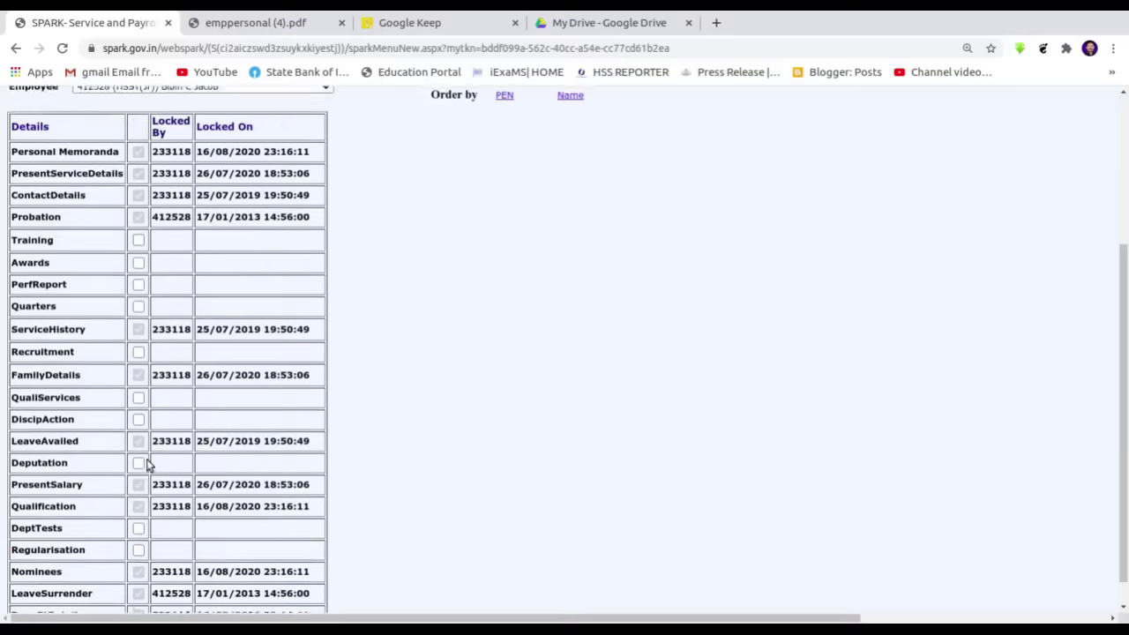
pyautogui.scroll(-1, 123, 353)
pyautogui.click(140, 323)
pyautogui.click(138, 342)
pyautogui.scroll(4, 314, 396)
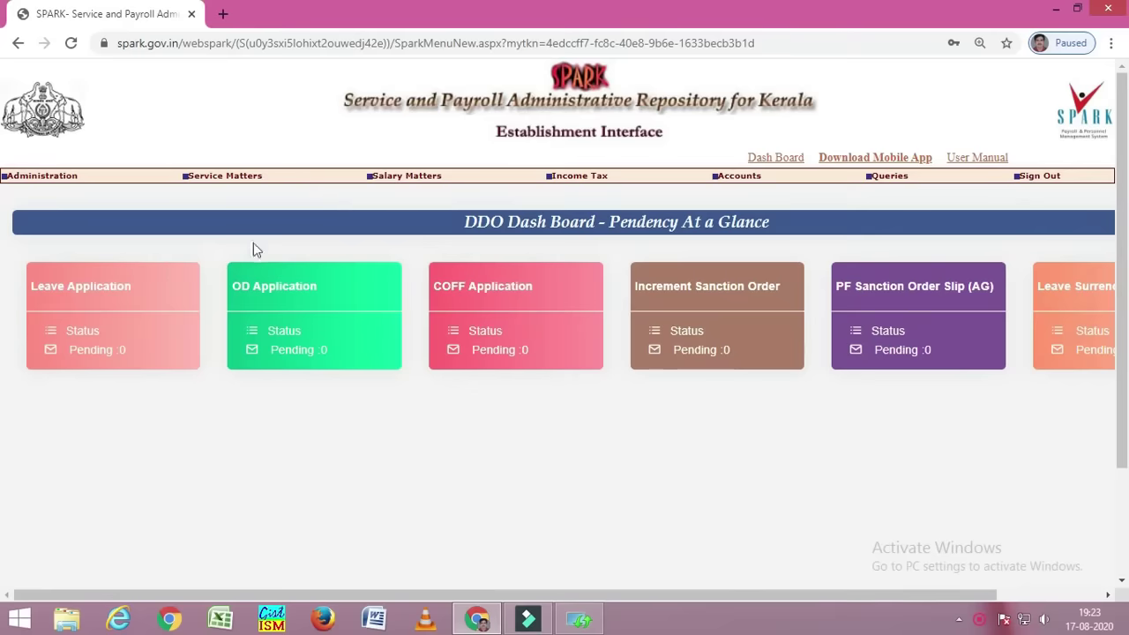
# - Open Personal Details and dismiss the data-locked warning
pyautogui.moveTo(231, 175)
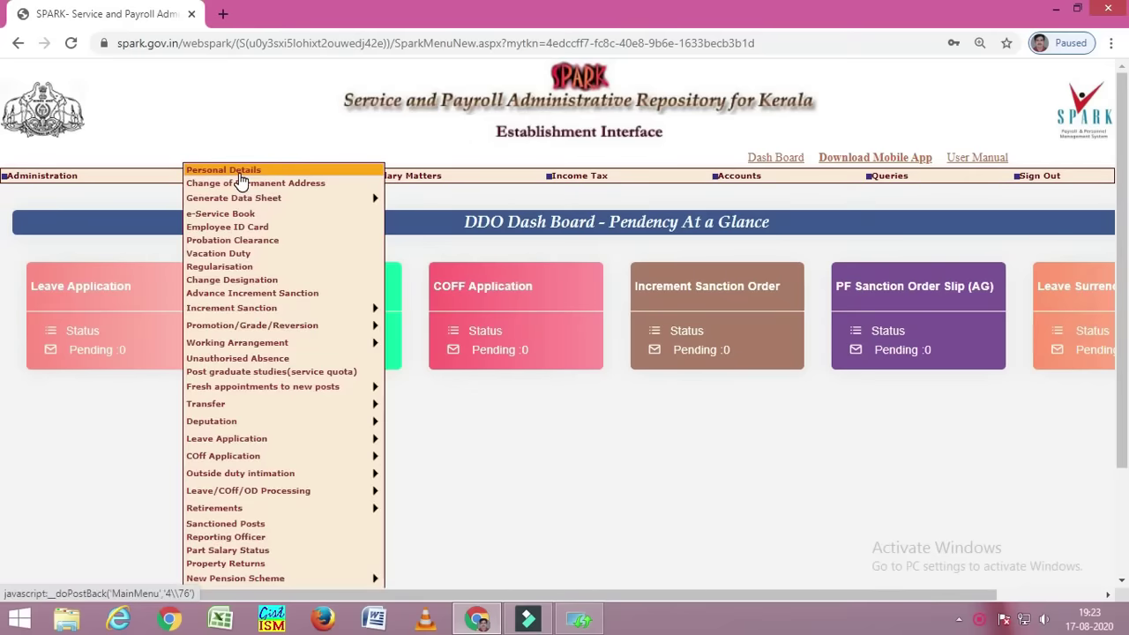
pyautogui.click(237, 172)
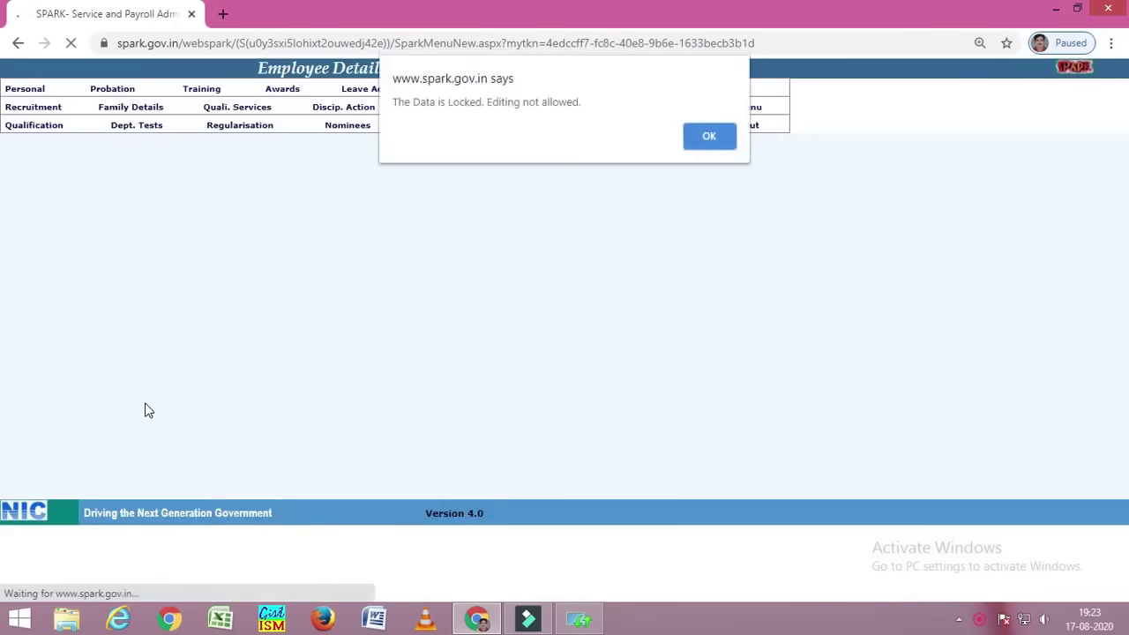
pyautogui.click(711, 137)
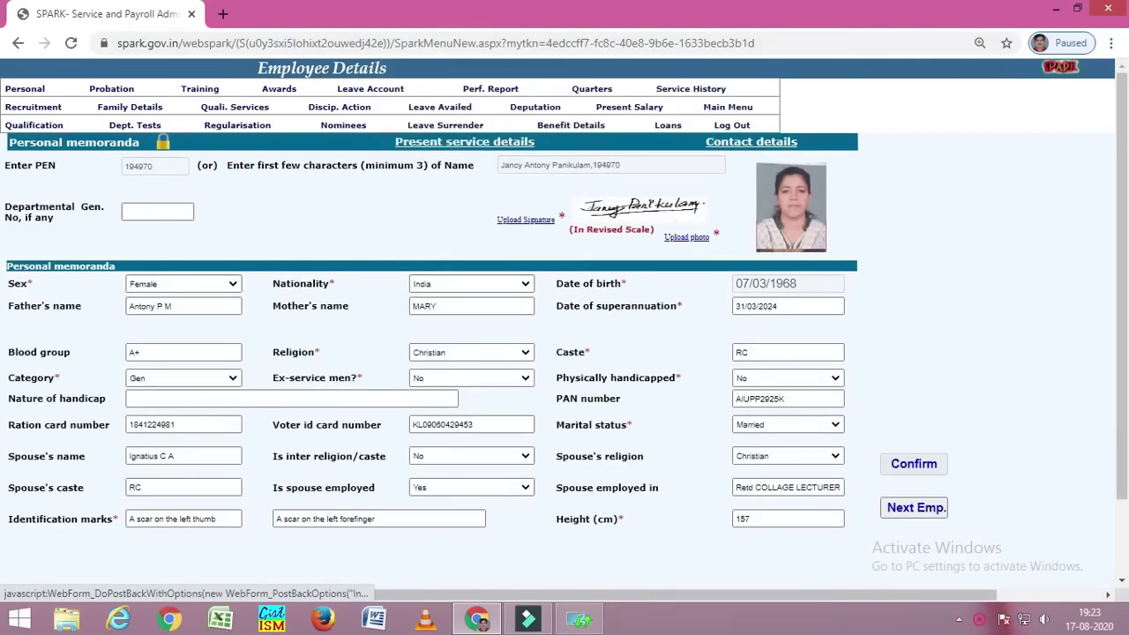
# - Switch to the next employee by searching their name and picking the suggestion
pyautogui.click(901, 510)
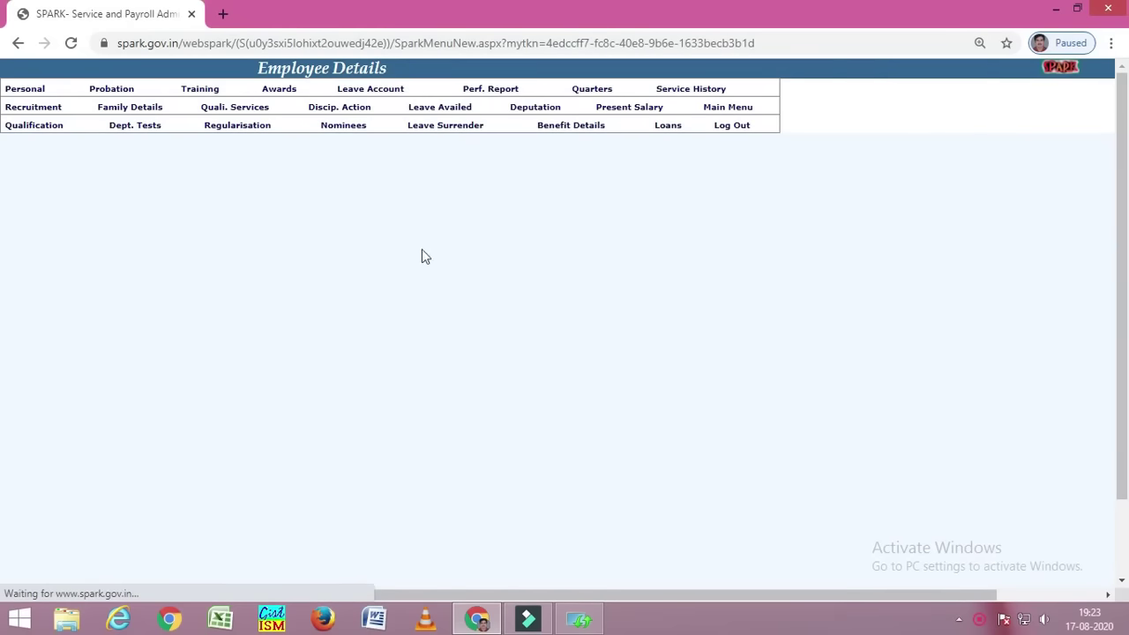
pyautogui.click(560, 161)
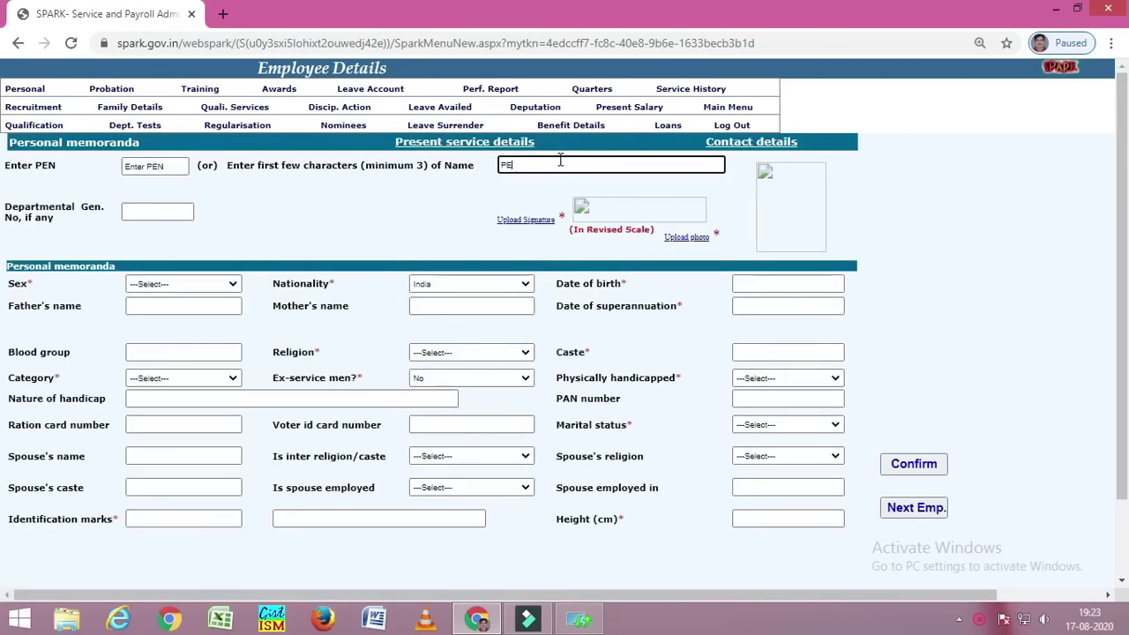
pyautogui.press('BackSpace')
pyautogui.write('ea')
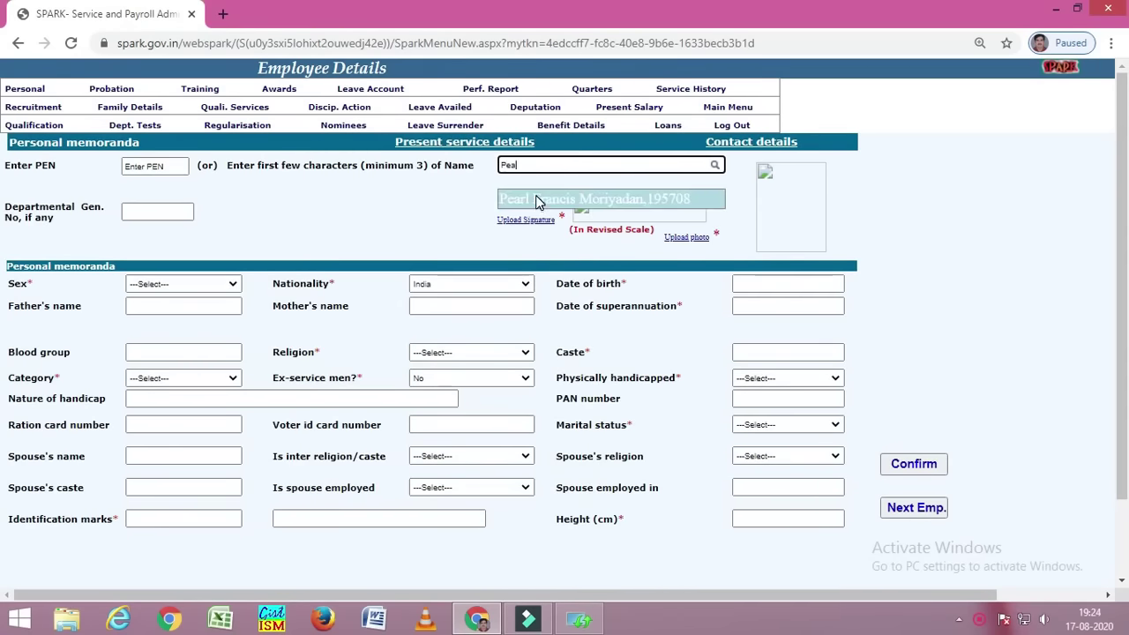
pyautogui.click(535, 195)
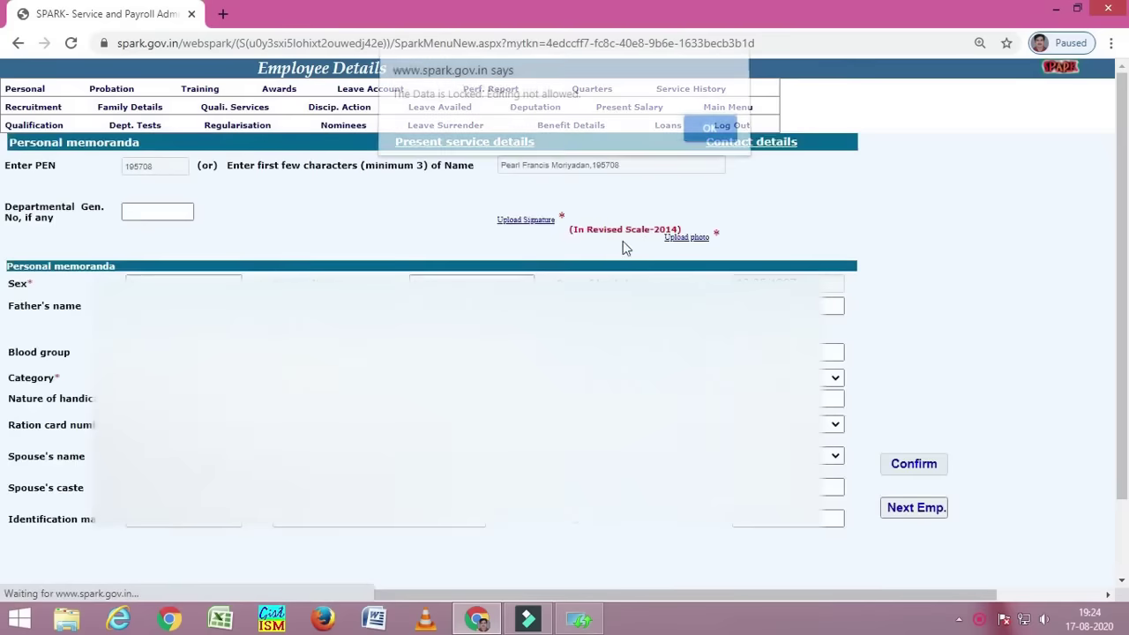
pyautogui.click(713, 132)
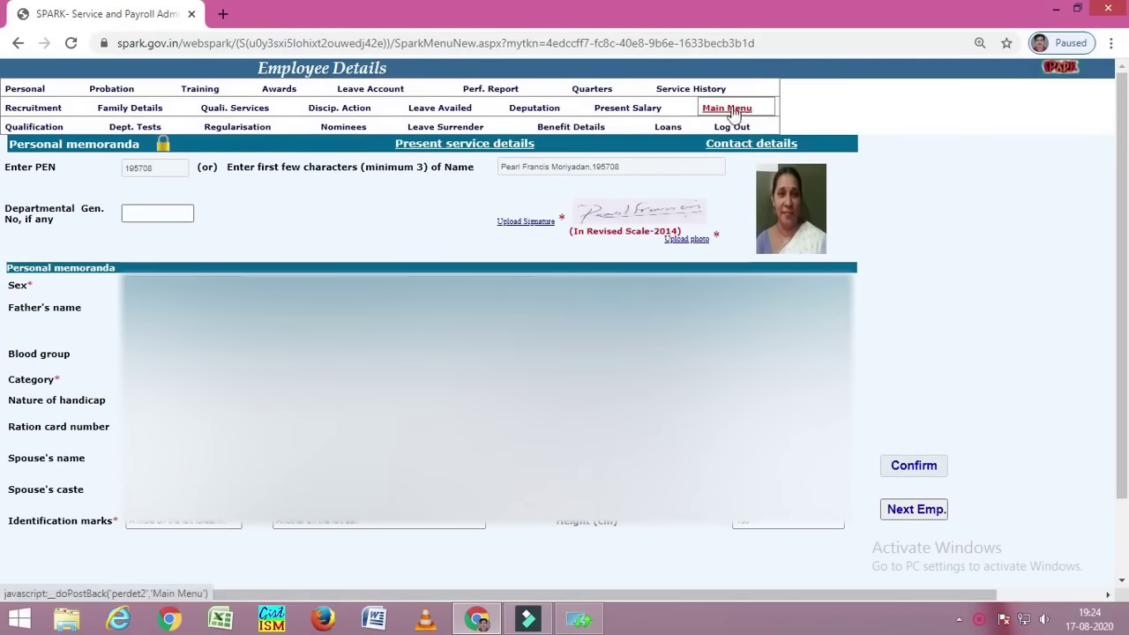
# - Open Service History, cancelling the firewall popup and the data-locked warning
pyautogui.click(672, 92)
pyautogui.click(739, 476)
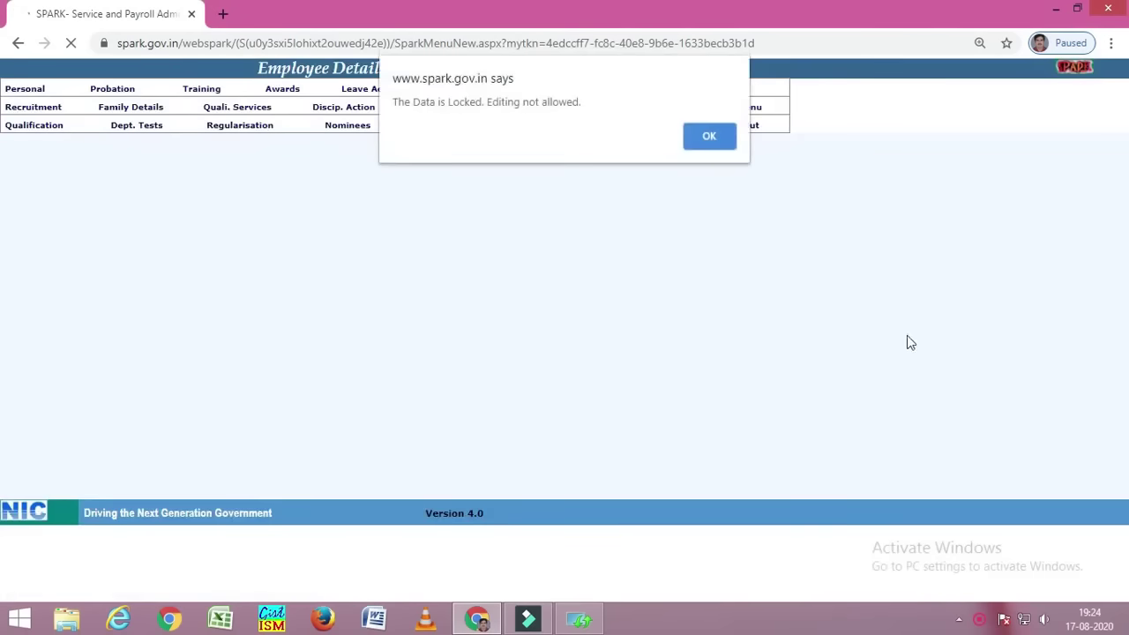
pyautogui.click(707, 138)
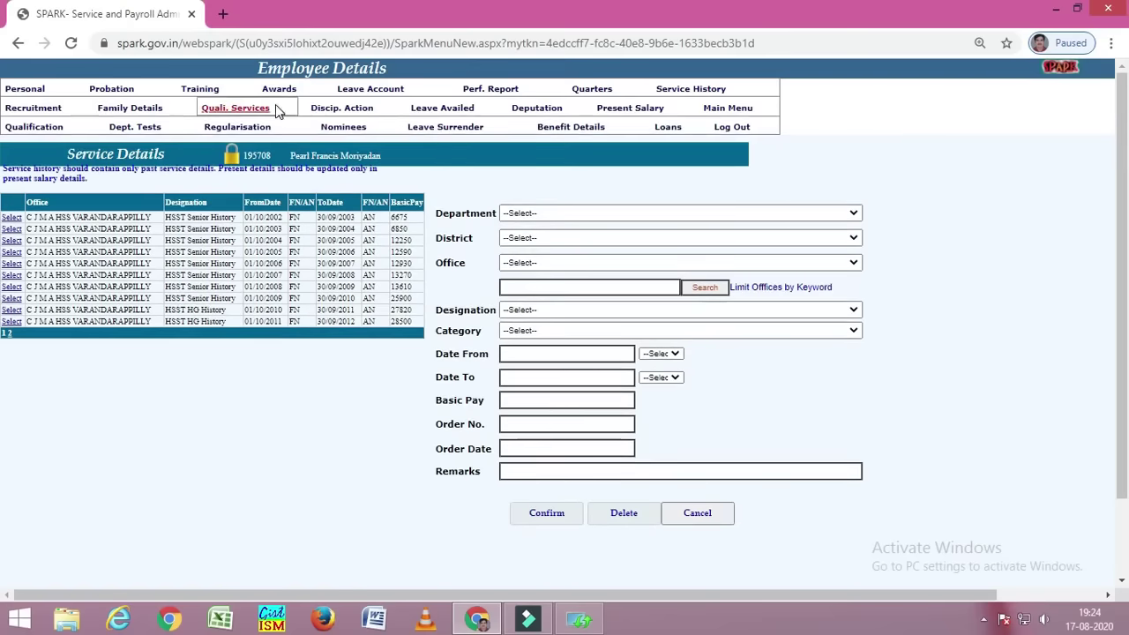
# - Page through the Quali. Services table, reopen Service History, then go to the Main Menu
pyautogui.click(261, 109)
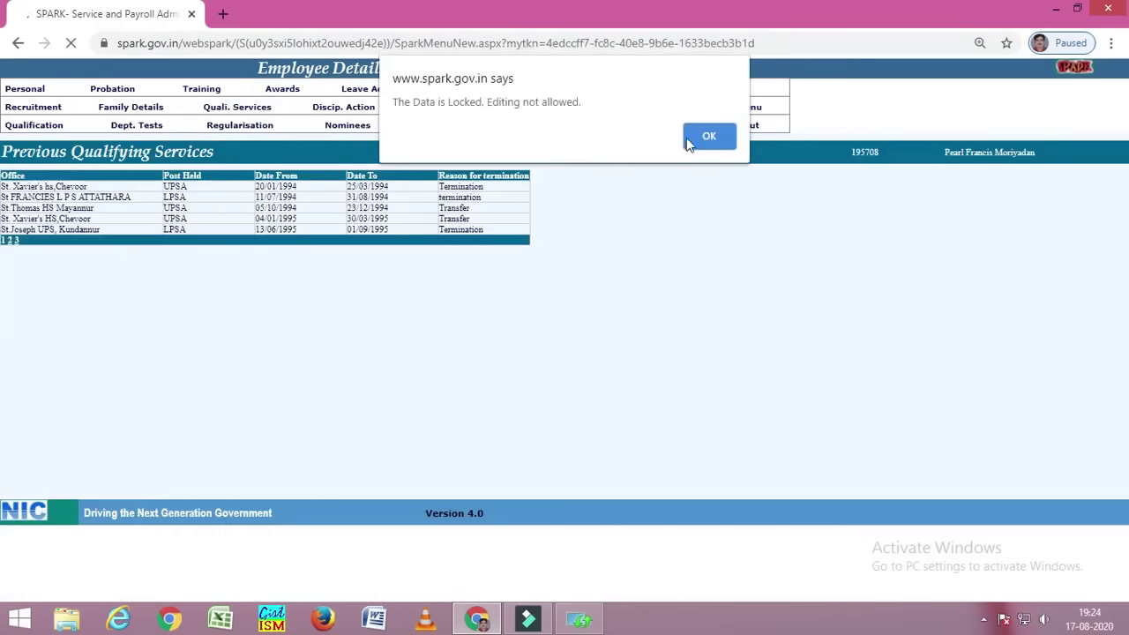
pyautogui.click(709, 137)
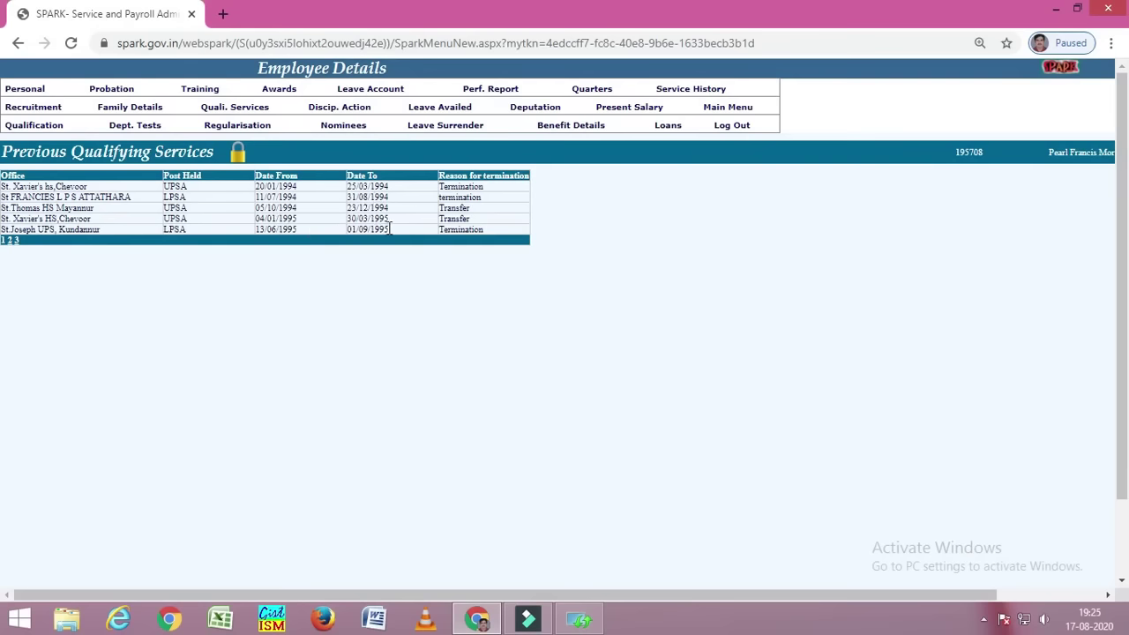
pyautogui.click(8, 241)
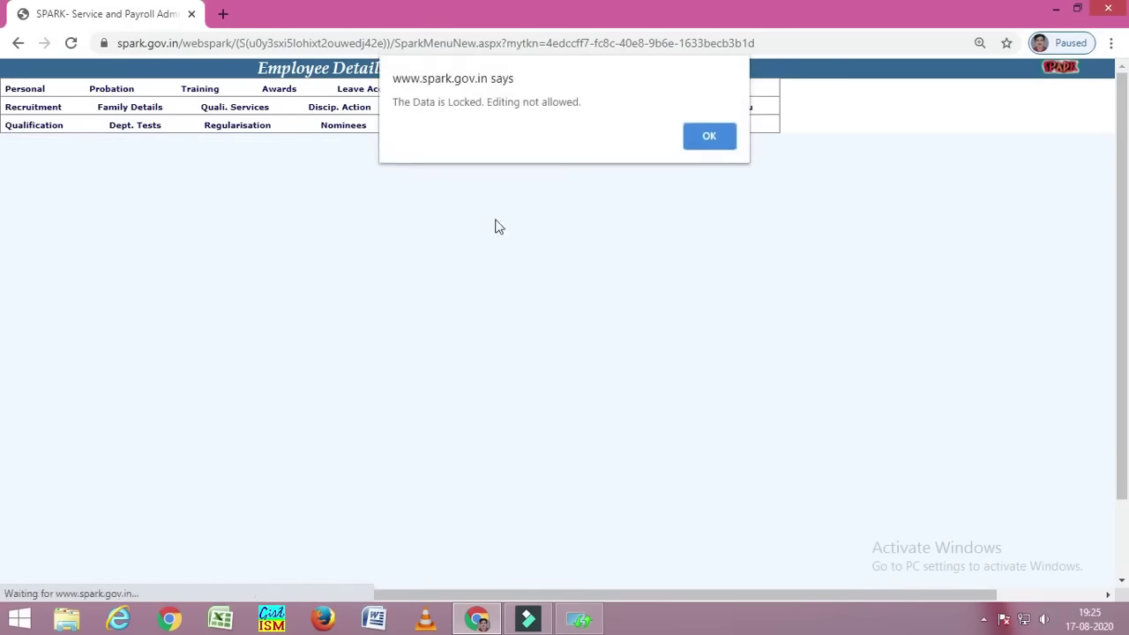
pyautogui.click(703, 139)
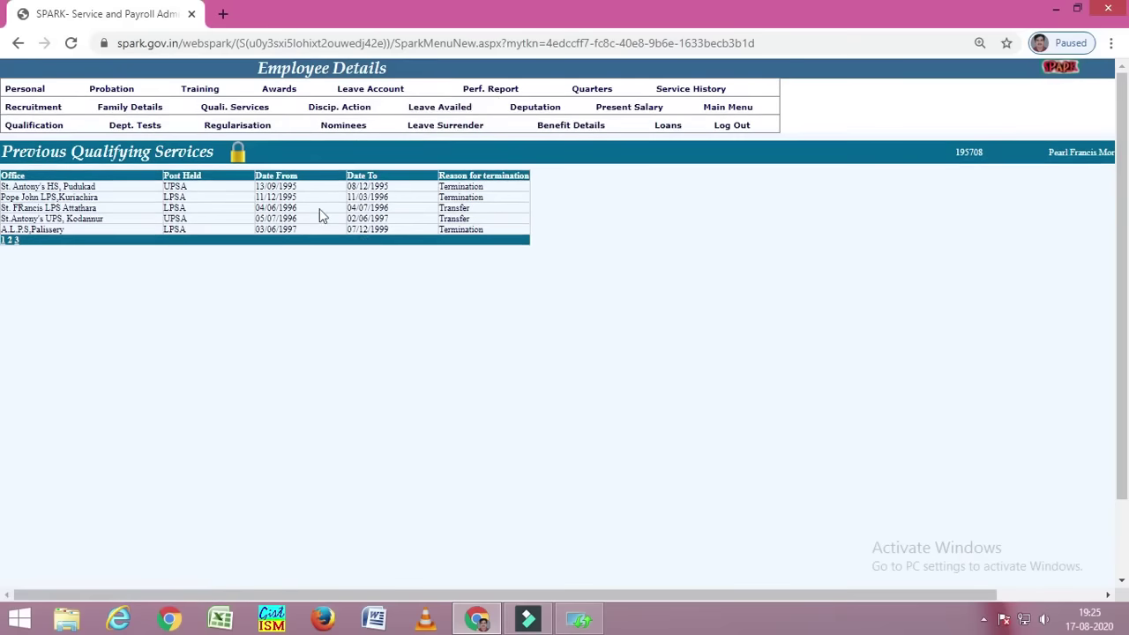
pyautogui.click(688, 93)
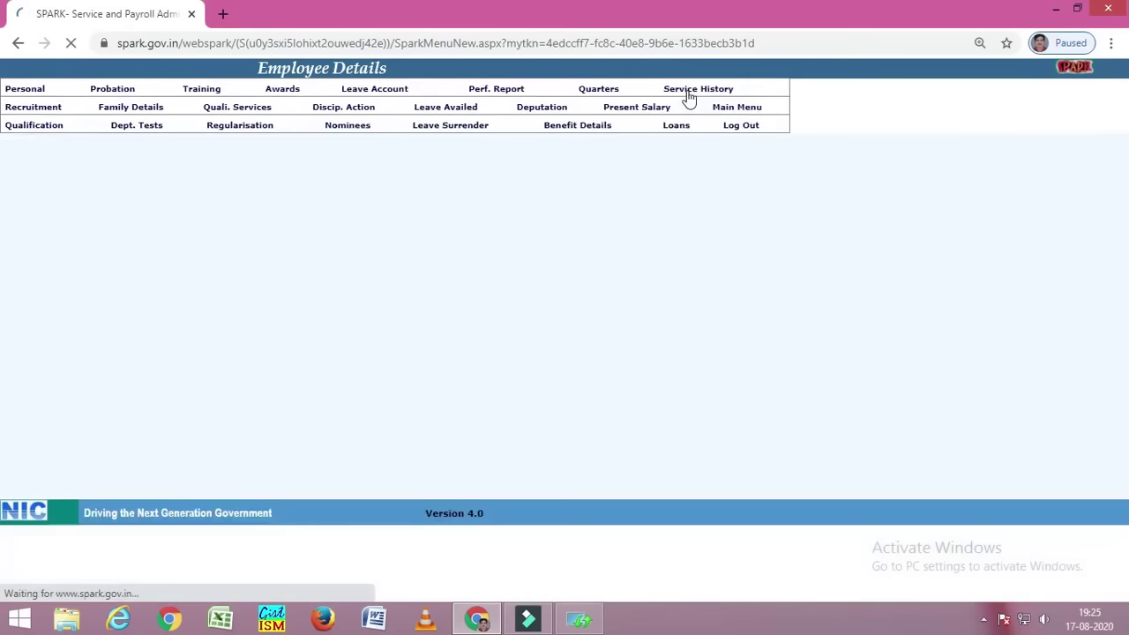
pyautogui.click(704, 133)
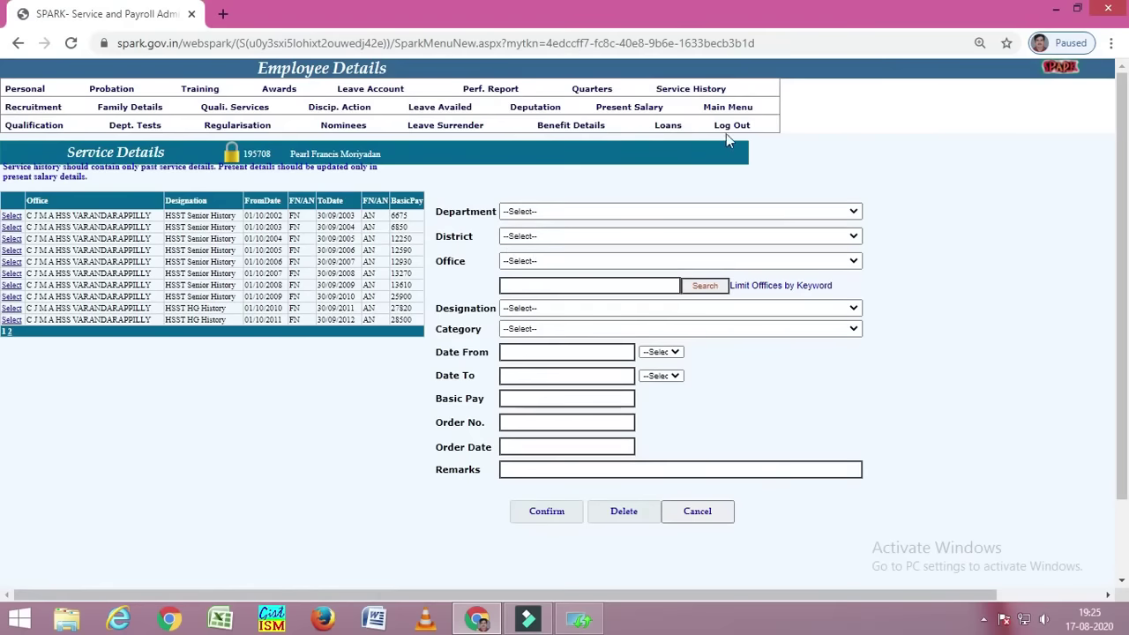
pyautogui.click(729, 109)
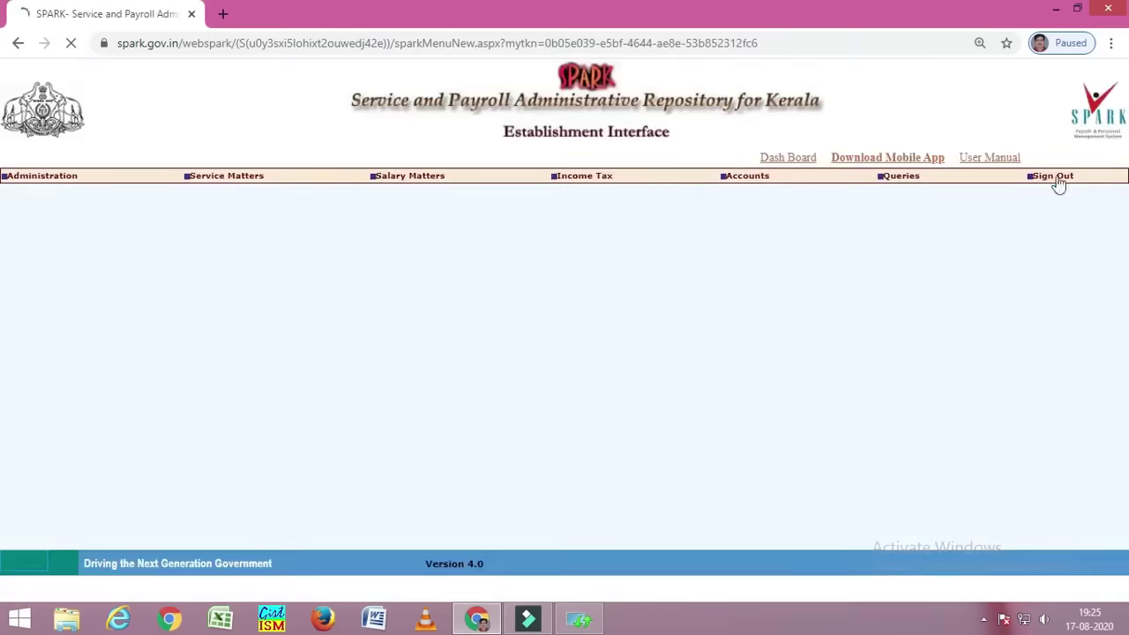
# - Open Unlock employee record for the lab assistant at Education (Higher Secondary), C J M A HSS VARANDARAPPILLY
pyautogui.moveTo(39, 177)
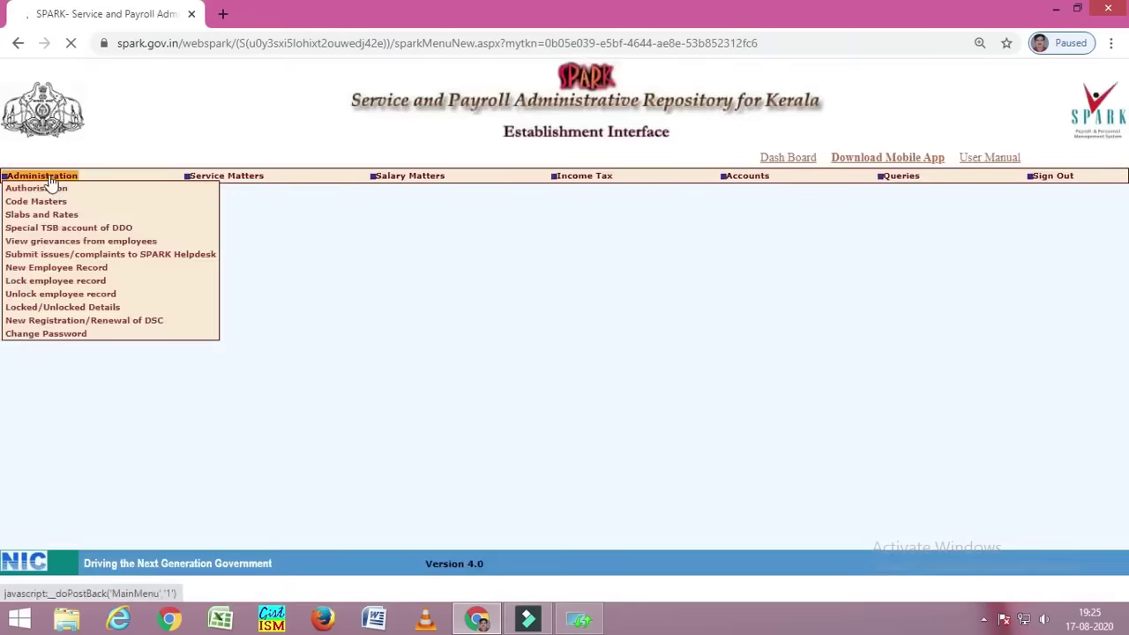
pyautogui.click(58, 298)
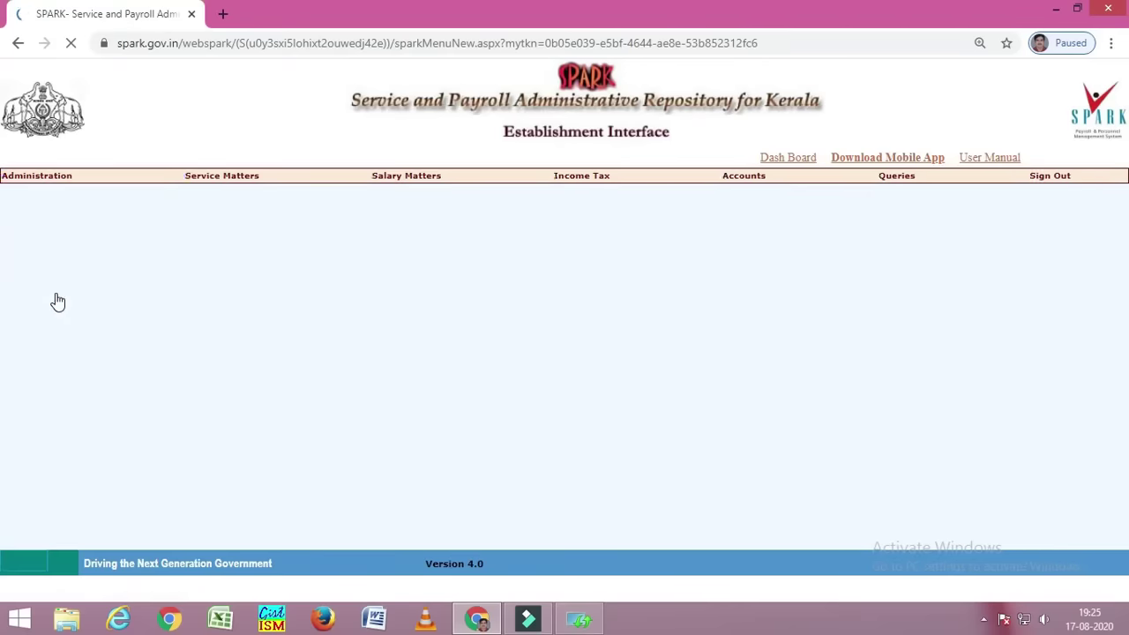
pyautogui.click(142, 228)
pyautogui.click(139, 255)
pyautogui.click(136, 244)
pyautogui.click(137, 267)
pyautogui.click(137, 259)
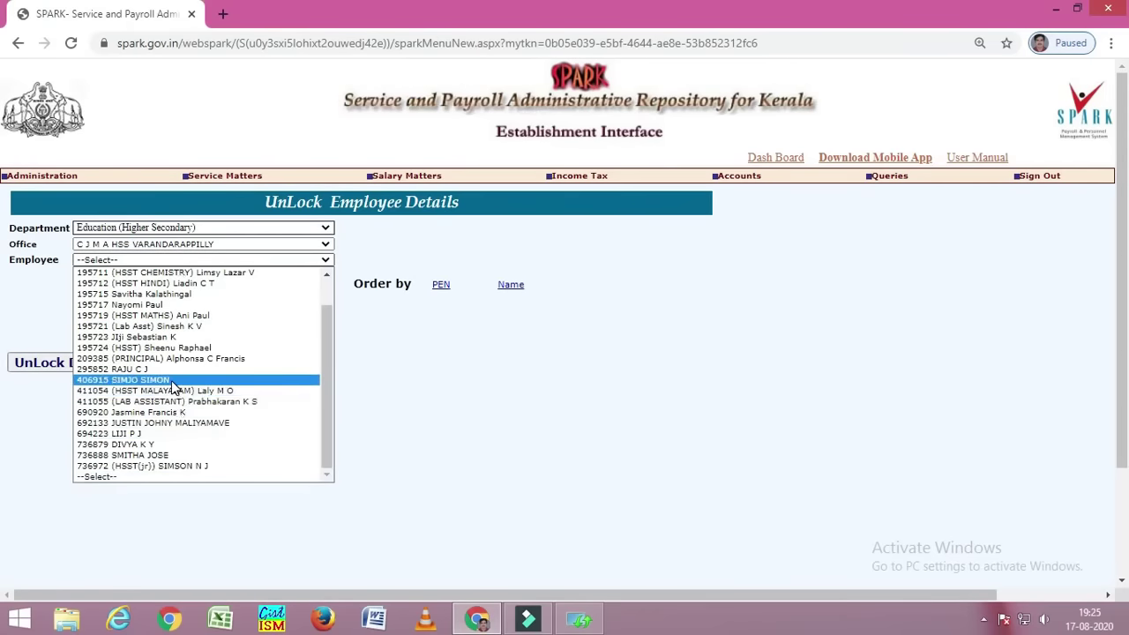
pyautogui.click(165, 328)
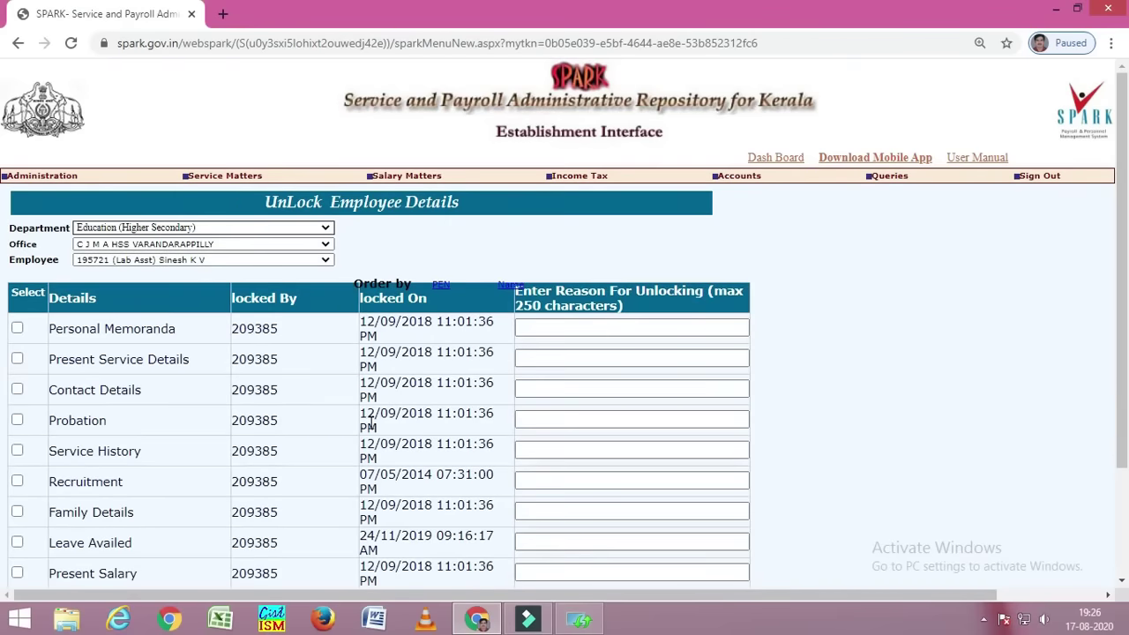
# - Try unlocking Personal Memoranda and Service History, then move on to Lock employee record
pyautogui.click(17, 330)
pyautogui.click(537, 329)
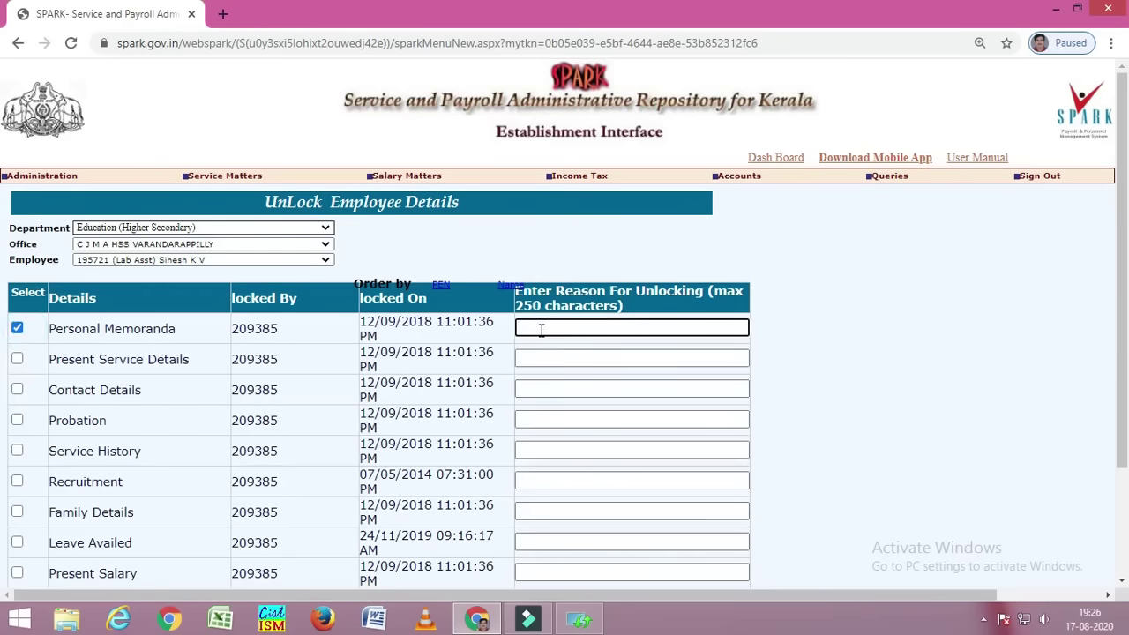
pyautogui.press('BackSpace')
pyautogui.press('BackSpace')
pyautogui.press('BackSpace')
pyautogui.press('BackSpace')
pyautogui.scroll(-3, 566, 438)
pyautogui.click(79, 501)
pyautogui.click(17, 185)
pyautogui.click(17, 308)
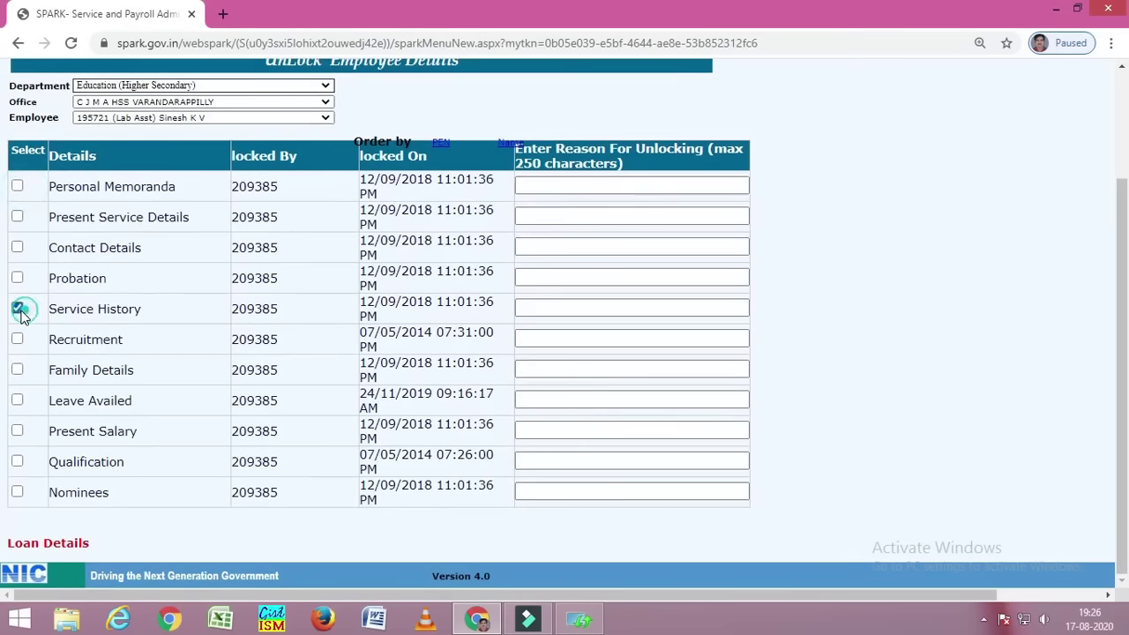
pyautogui.scroll(-2, 247, 397)
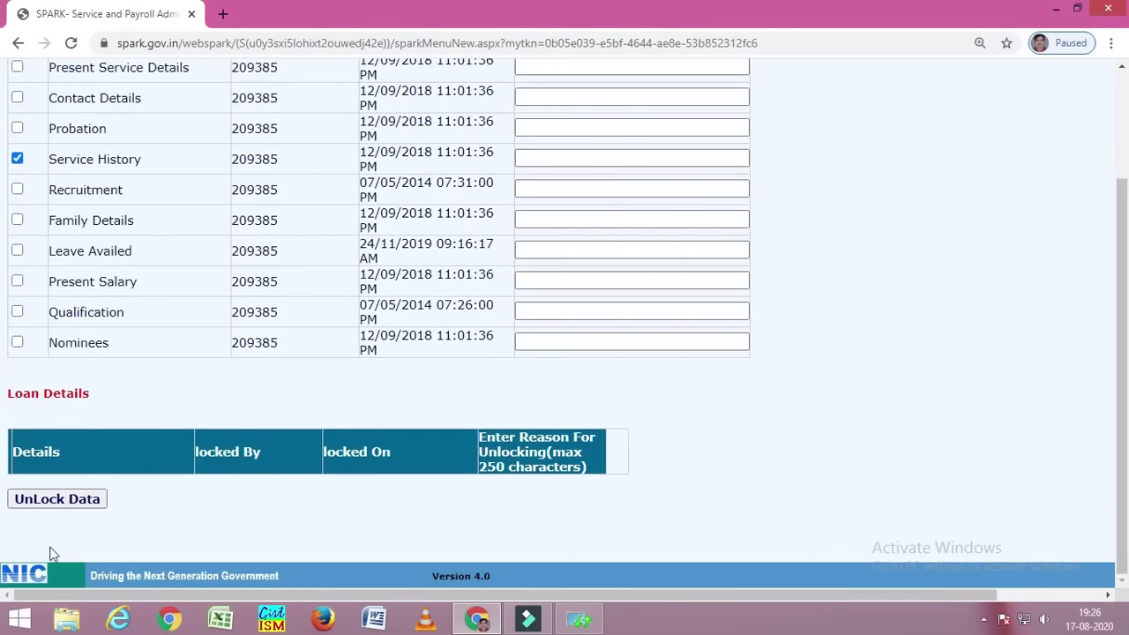
pyautogui.scroll(3, 277, 491)
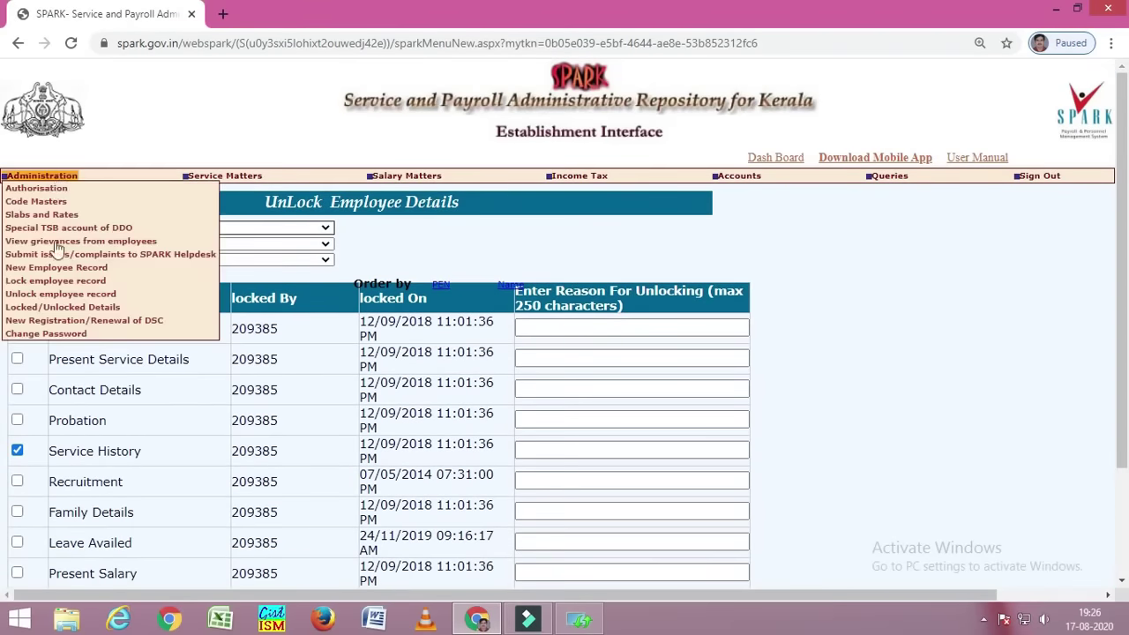
pyautogui.click(17, 450)
pyautogui.moveTo(60, 182)
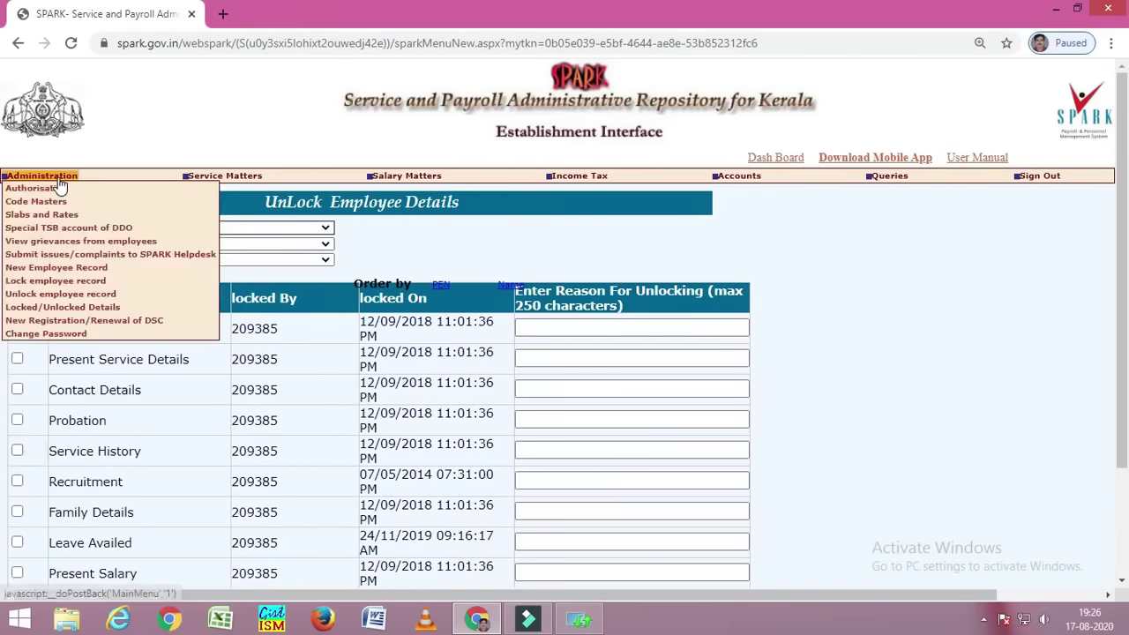
pyautogui.click(55, 282)
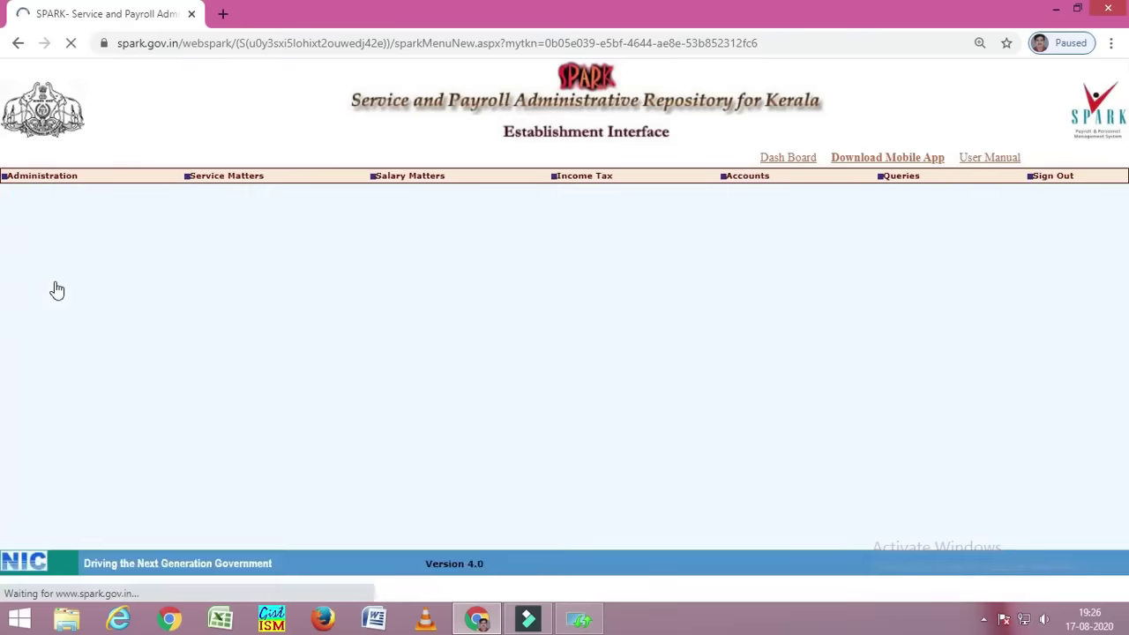
# - Select C J M A HSS VARANDARAPPILLY and the lab assistant, after briefly picking the HSST MATHS staff member
pyautogui.click(165, 279)
pyautogui.click(168, 292)
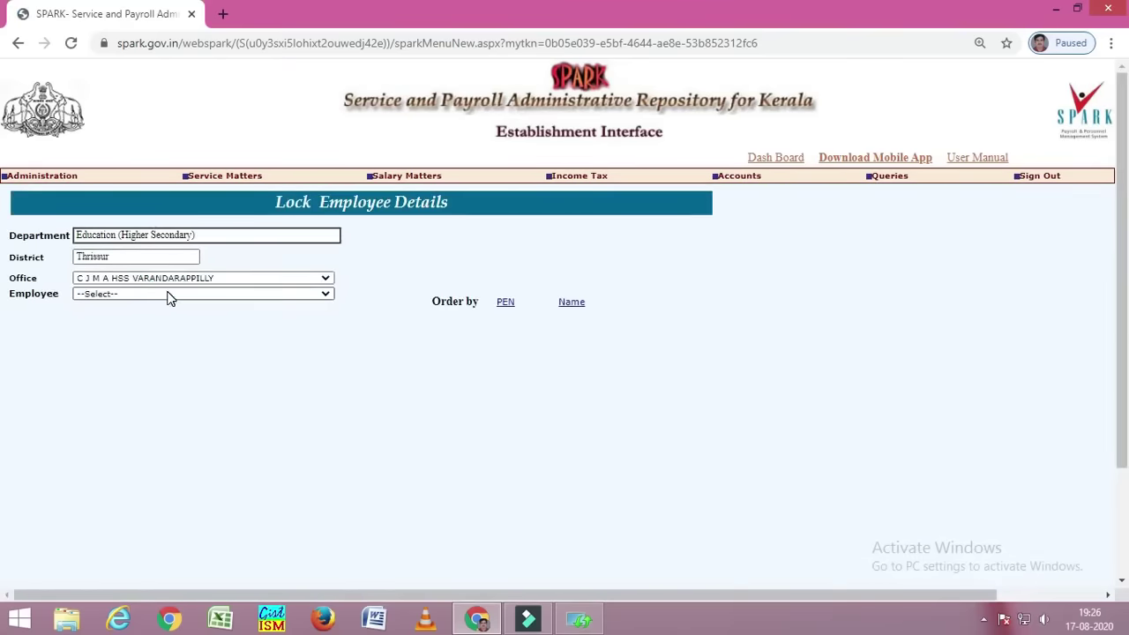
pyautogui.click(167, 295)
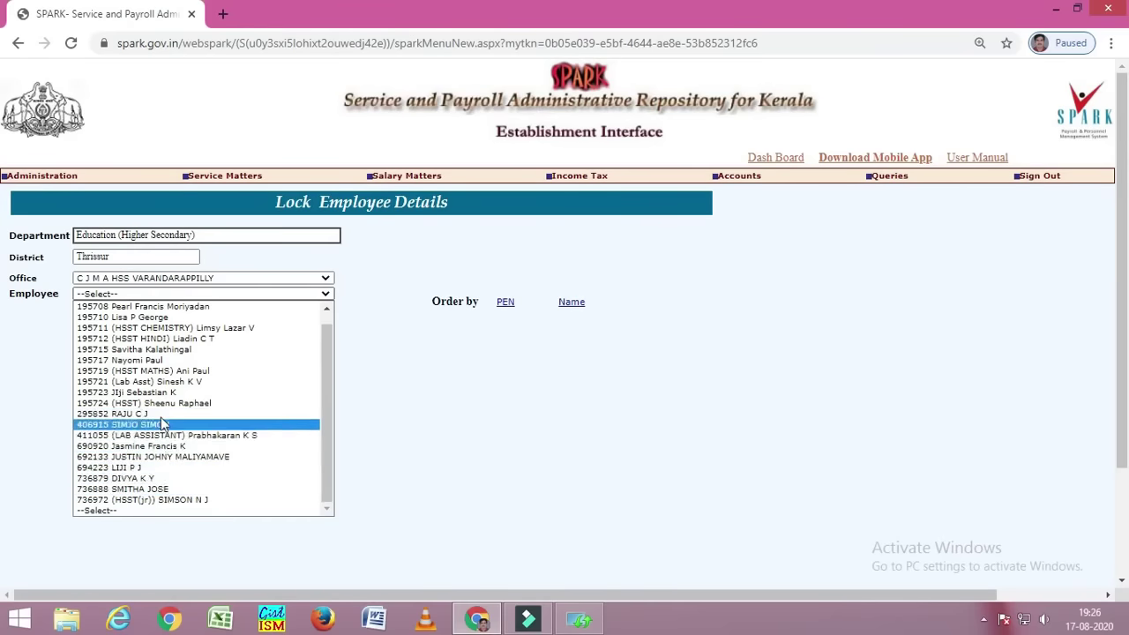
pyautogui.click(162, 382)
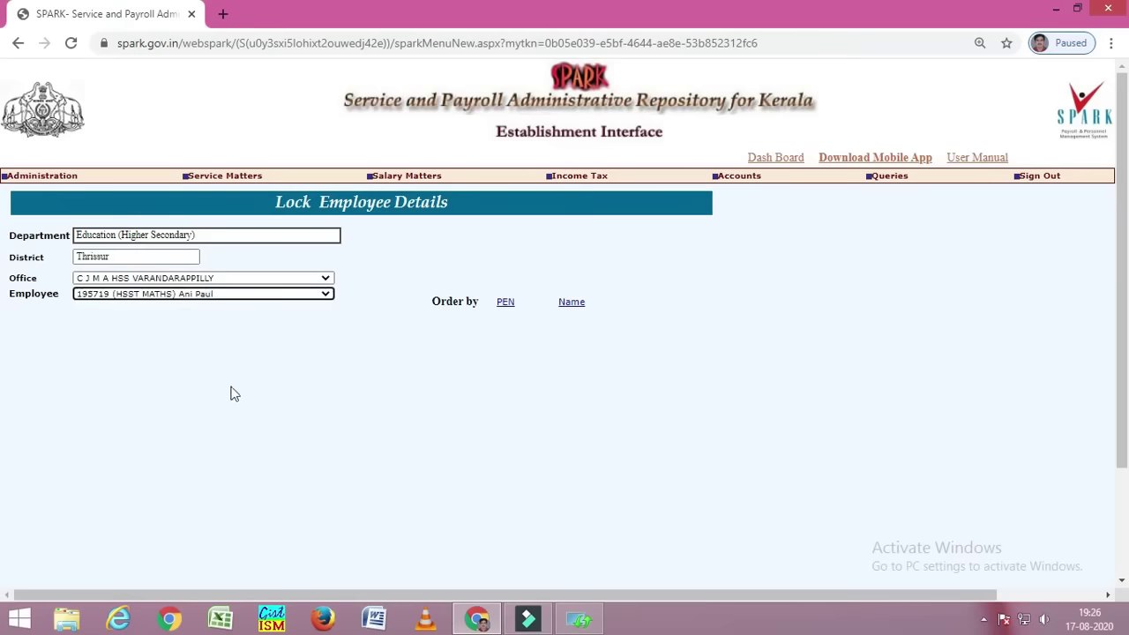
pyautogui.click(245, 294)
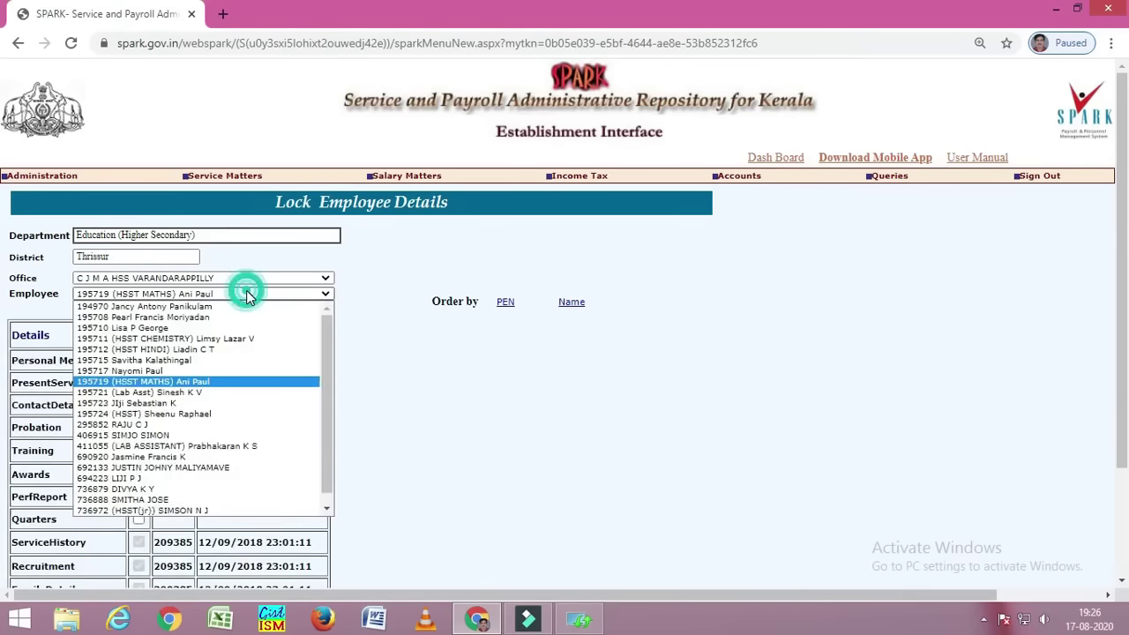
pyautogui.click(194, 392)
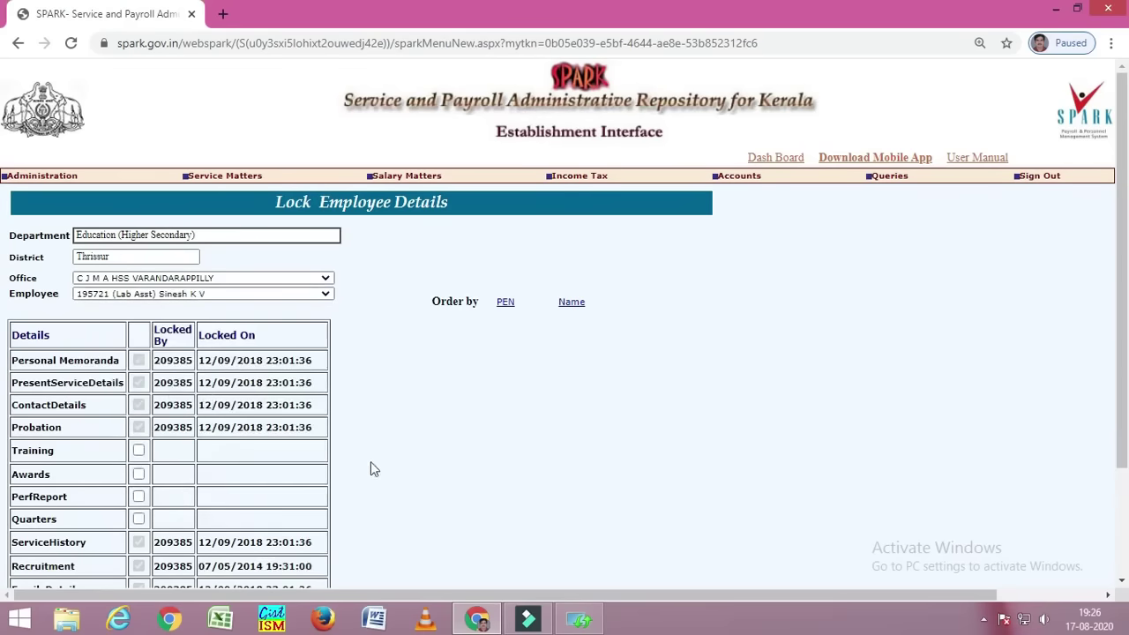
# - Tick LeaveSurrender, Regularisation, DeptTests, QualiServices, DiscipAction, Deputation, Quarters, PerfReport, Awards and Training for locking
pyautogui.scroll(-1, 357, 466)
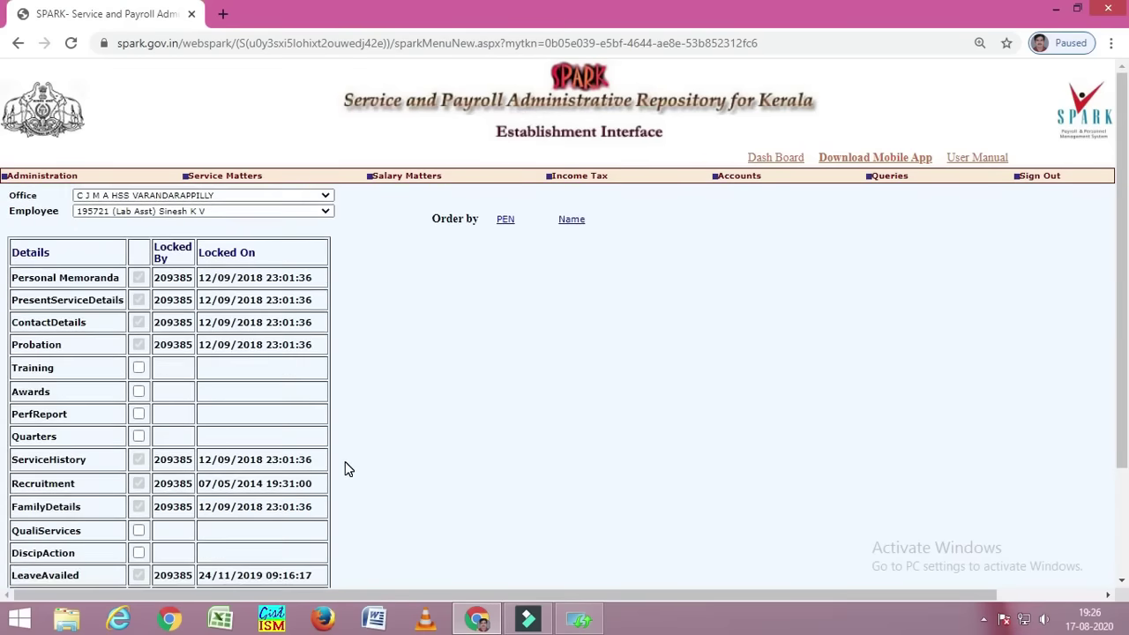
pyautogui.scroll(-2, 345, 462)
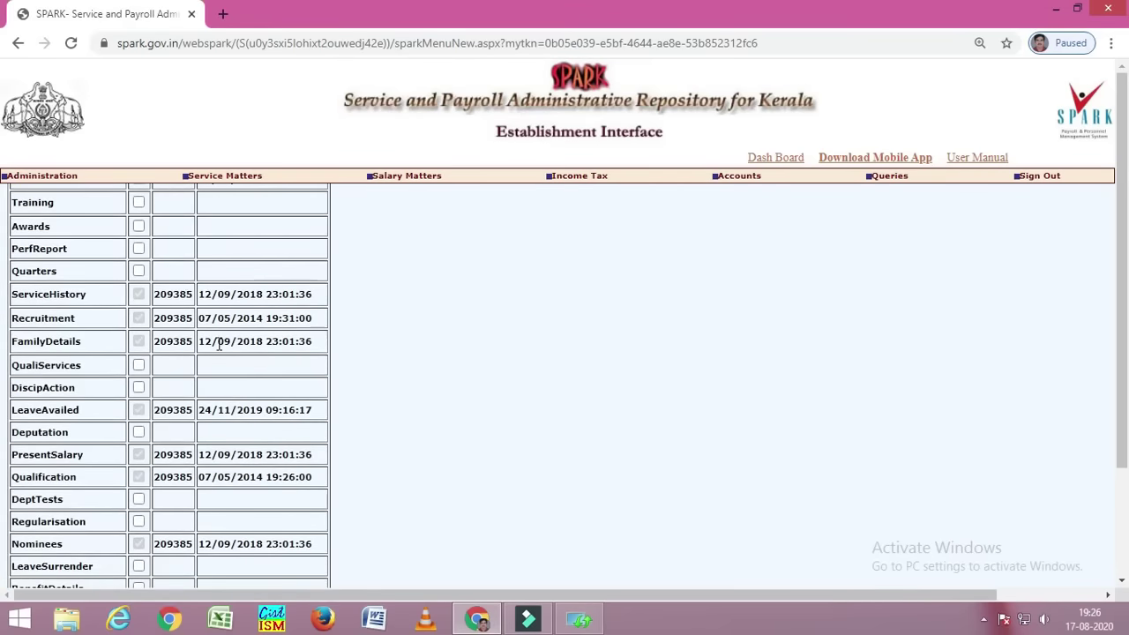
pyautogui.scroll(-1, 219, 346)
pyautogui.scroll(-1, 220, 361)
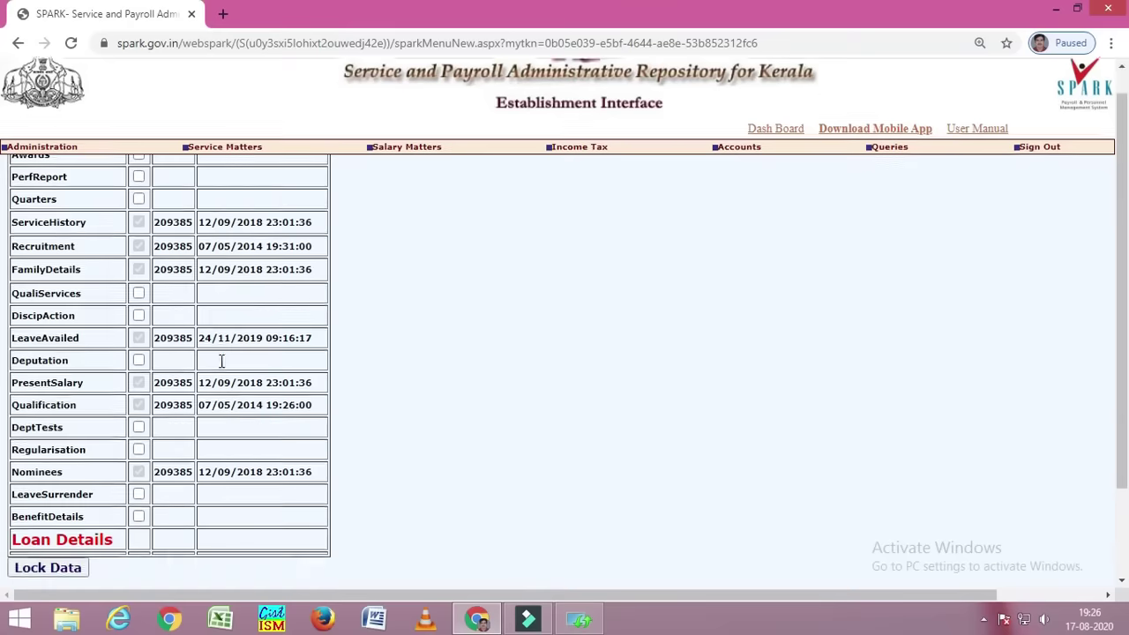
pyautogui.scroll(-1, 221, 362)
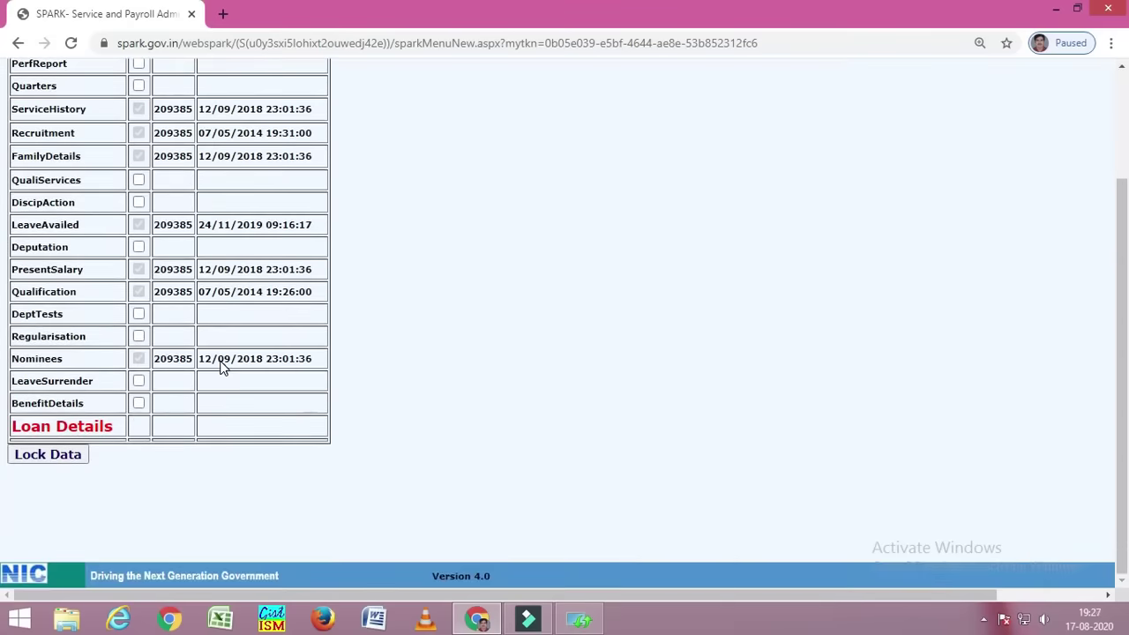
pyautogui.click(139, 381)
pyautogui.scroll(1, 264, 435)
pyautogui.click(139, 420)
pyautogui.click(139, 397)
pyautogui.scroll(1, 227, 438)
pyautogui.scroll(2, 227, 438)
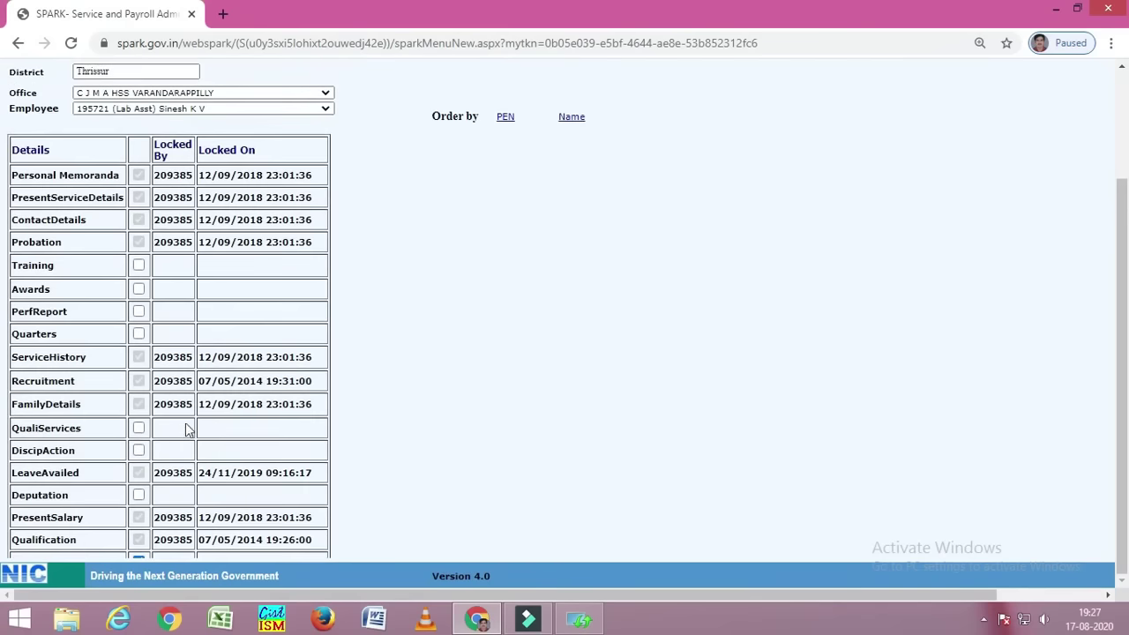
pyautogui.click(139, 428)
pyautogui.click(139, 450)
pyautogui.click(140, 497)
pyautogui.click(139, 335)
pyautogui.click(138, 312)
pyautogui.click(138, 289)
pyautogui.click(138, 264)
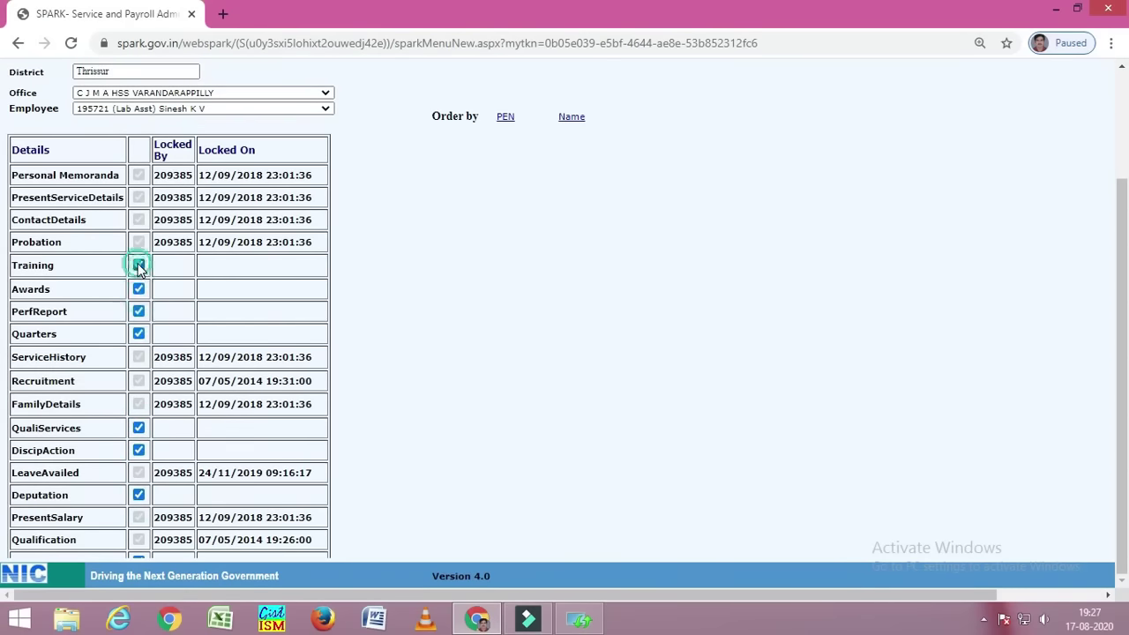
# - Click Lock Data and acknowledge the incorrect service history dates error
pyautogui.scroll(-3, 383, 391)
pyautogui.click(68, 454)
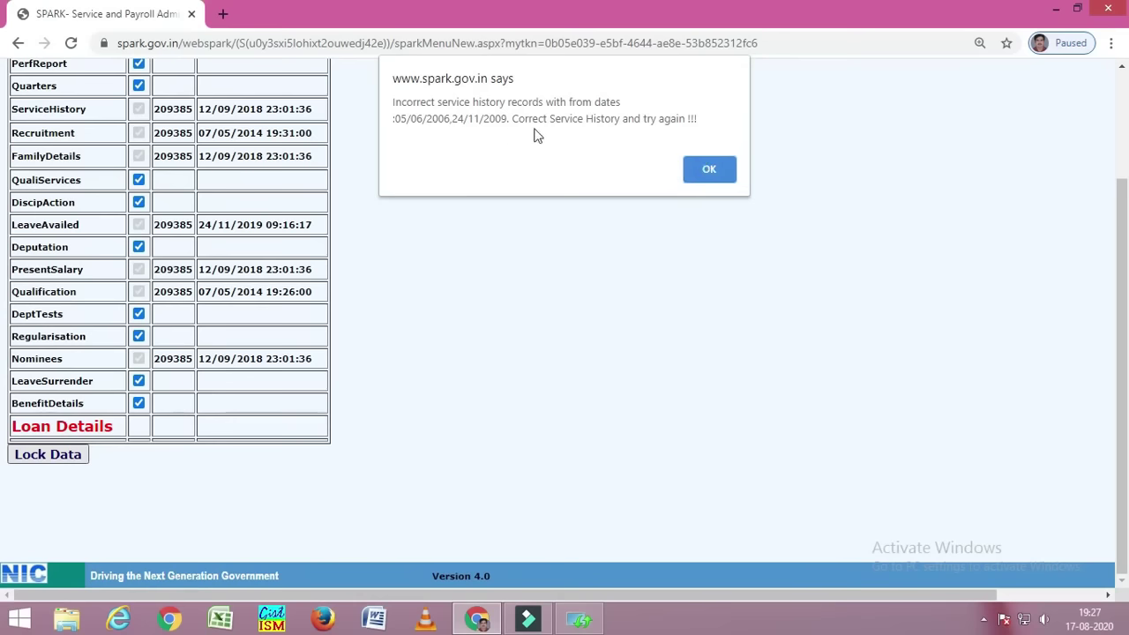
pyautogui.click(701, 170)
pyautogui.scroll(3, 679, 340)
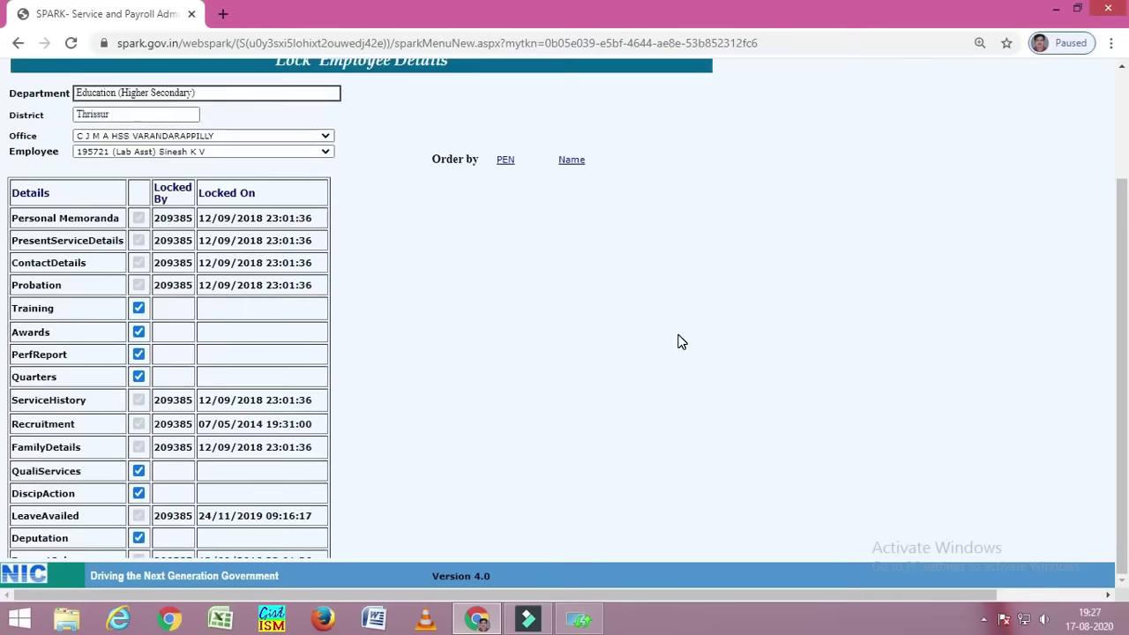
pyautogui.click(1117, 284)
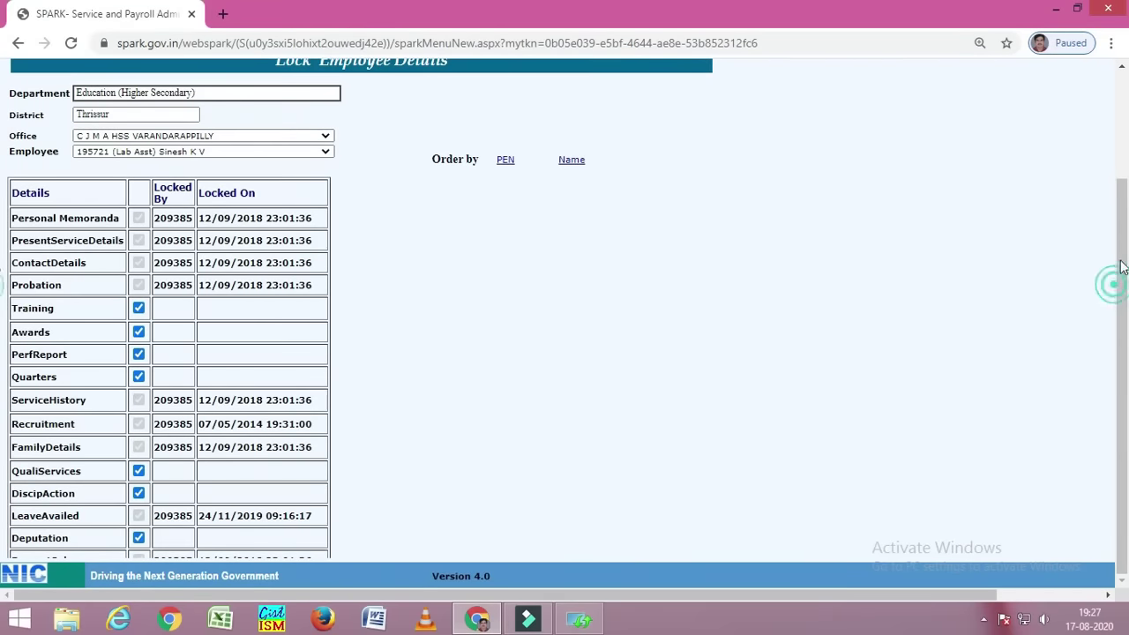
pyautogui.moveTo(1127, 236); pyautogui.dragTo(1117, 221)
# - Open the lab assistant's Personal Details, acknowledge the locked notice, and return to the Main Menu's Administration options
pyautogui.moveTo(225, 173)
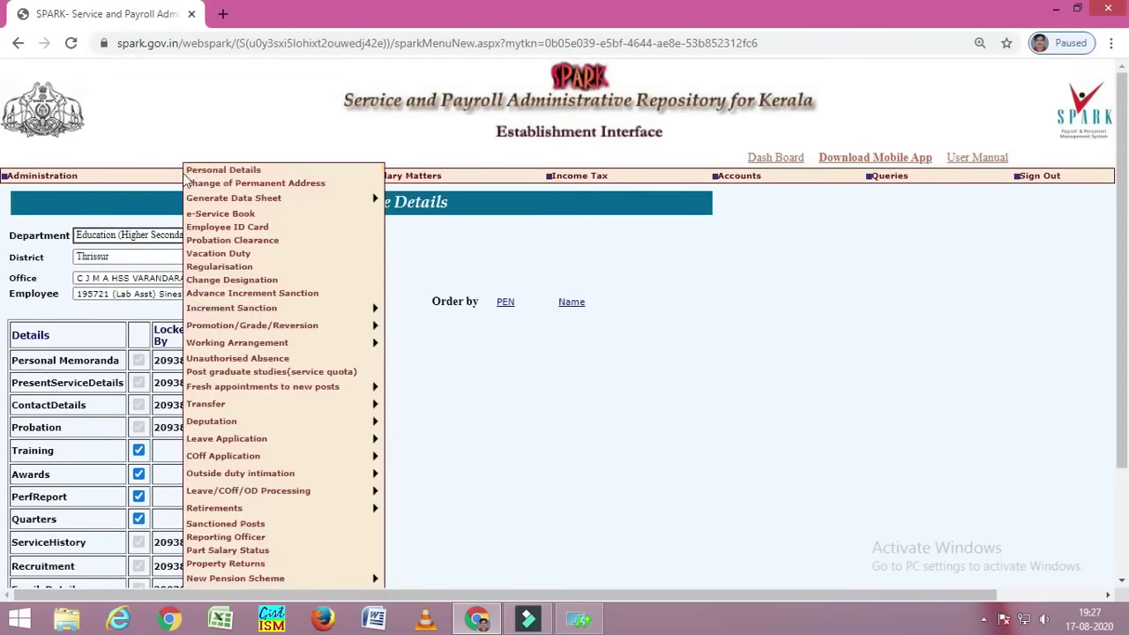
pyautogui.click(225, 174)
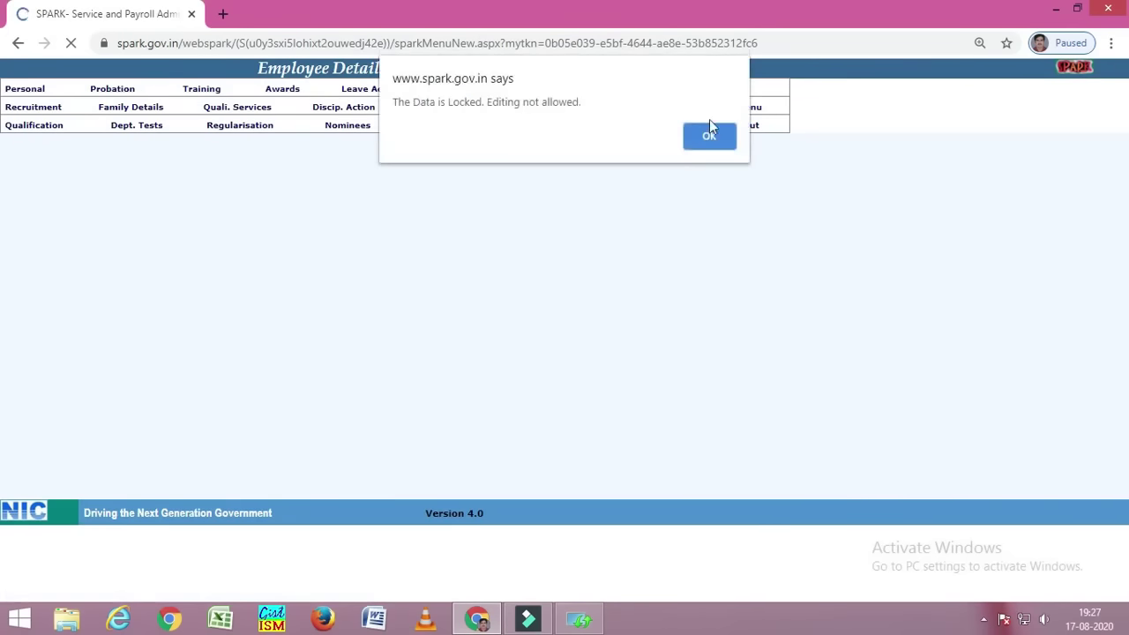
pyautogui.click(709, 137)
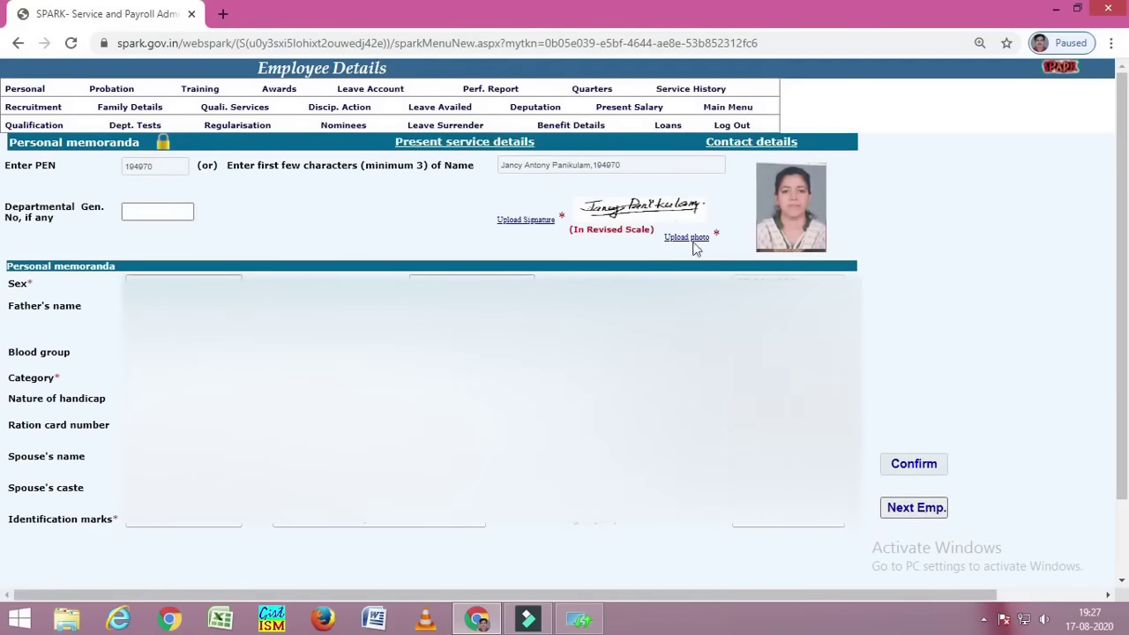
pyautogui.click(740, 113)
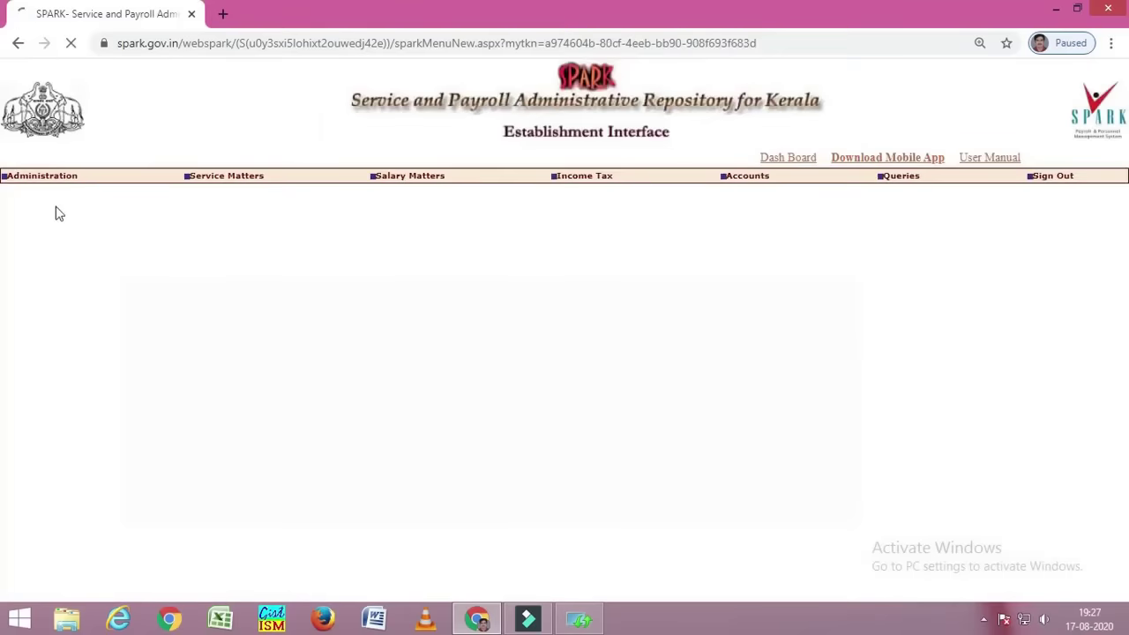
pyautogui.moveTo(50, 179)
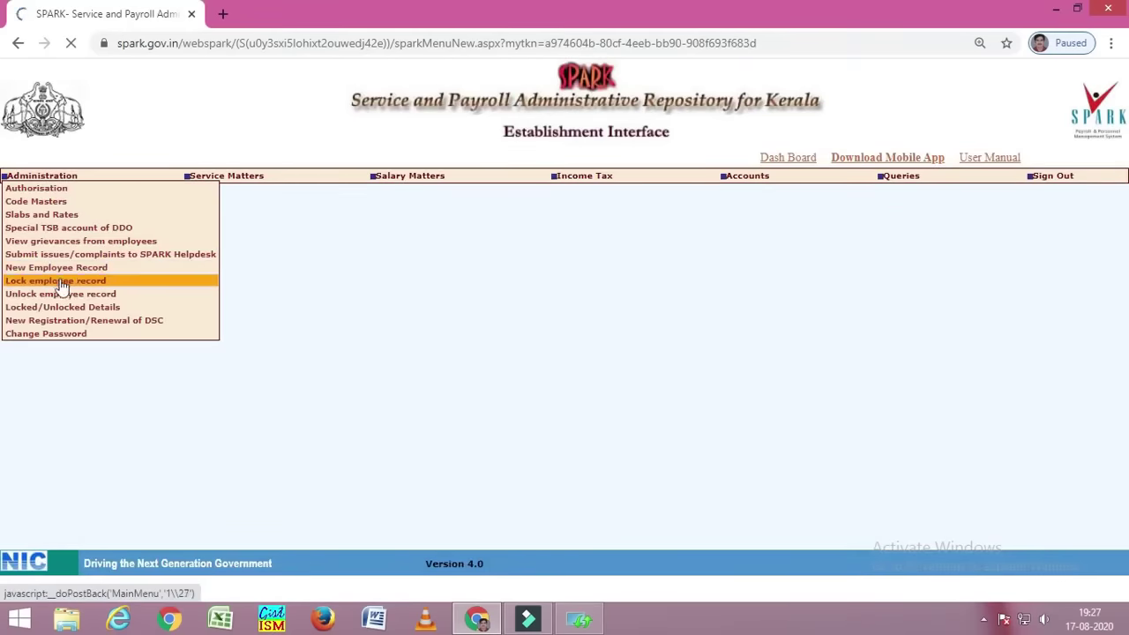
# - In the unlock form, pick Education (Higher Secondary), C J M A HSS VARANDARAPPILLY and the lab assistant
pyautogui.click(150, 321)
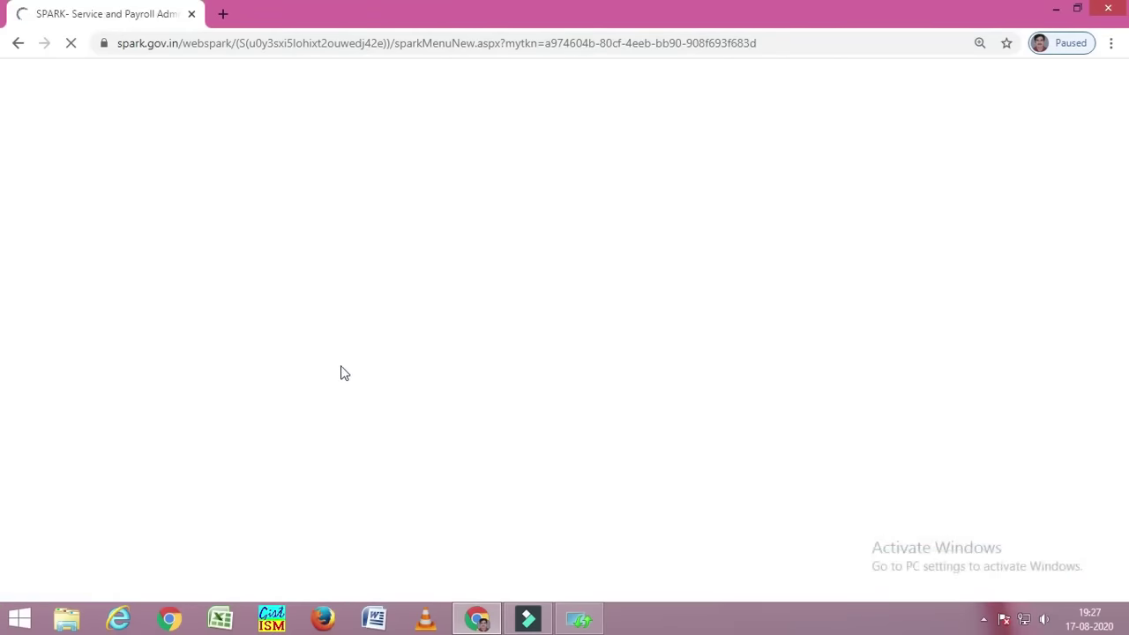
pyautogui.click(115, 228)
pyautogui.click(125, 254)
pyautogui.click(144, 265)
pyautogui.click(150, 260)
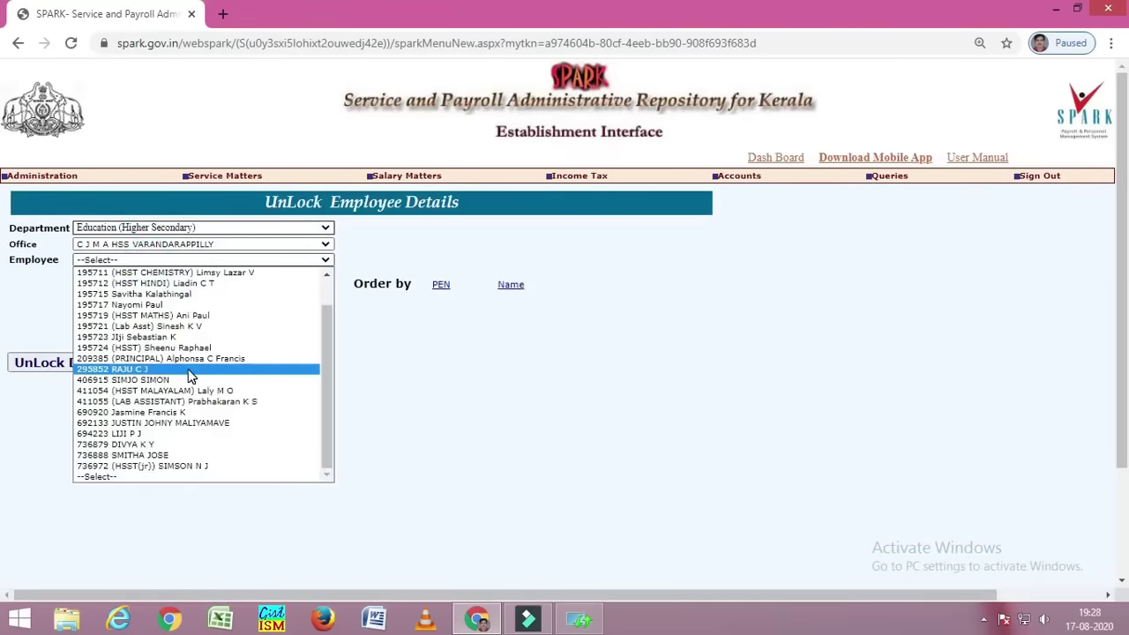
pyautogui.click(195, 325)
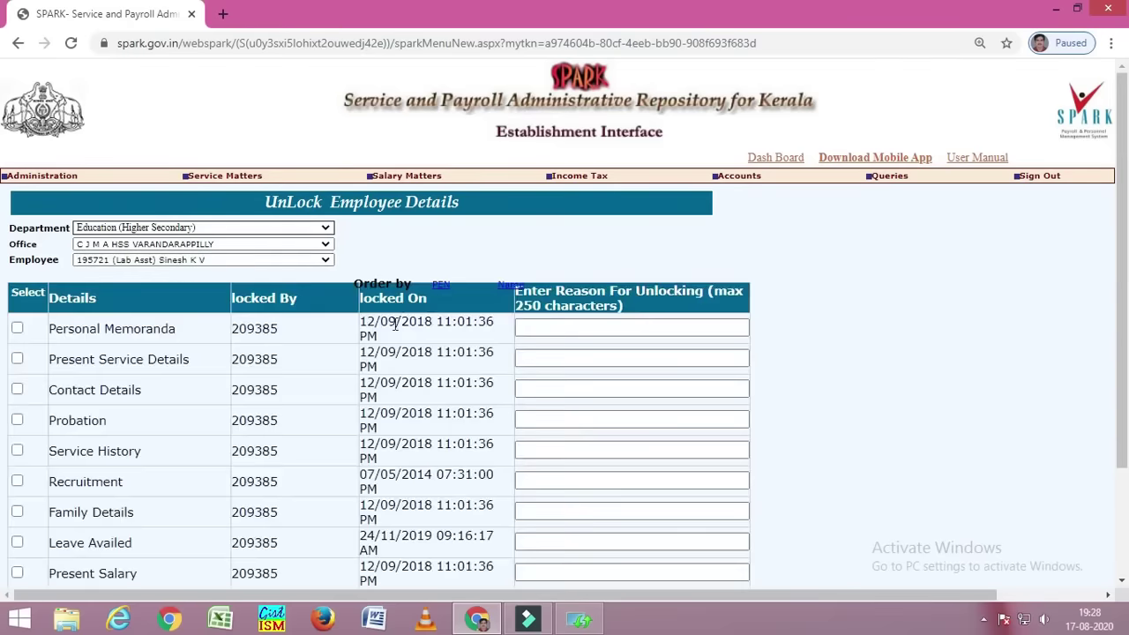
# - Unlock the Service History section with the reason "correction"
pyautogui.click(18, 452)
pyautogui.click(561, 454)
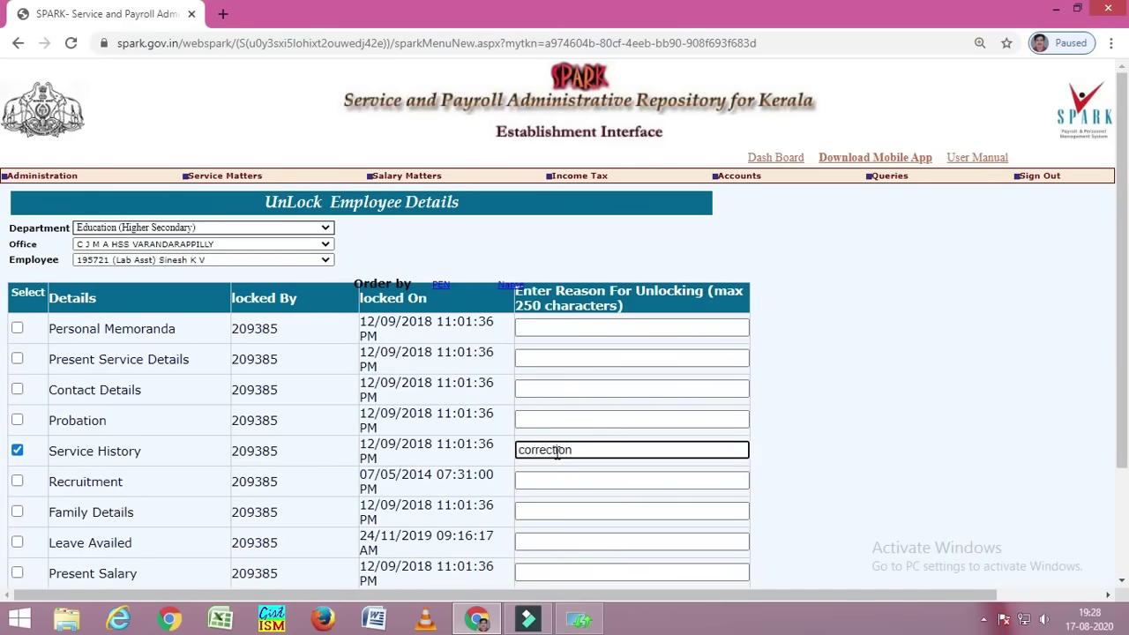
pyautogui.scroll(-2, 559, 456)
pyautogui.scroll(-2, 177, 525)
pyautogui.click(80, 503)
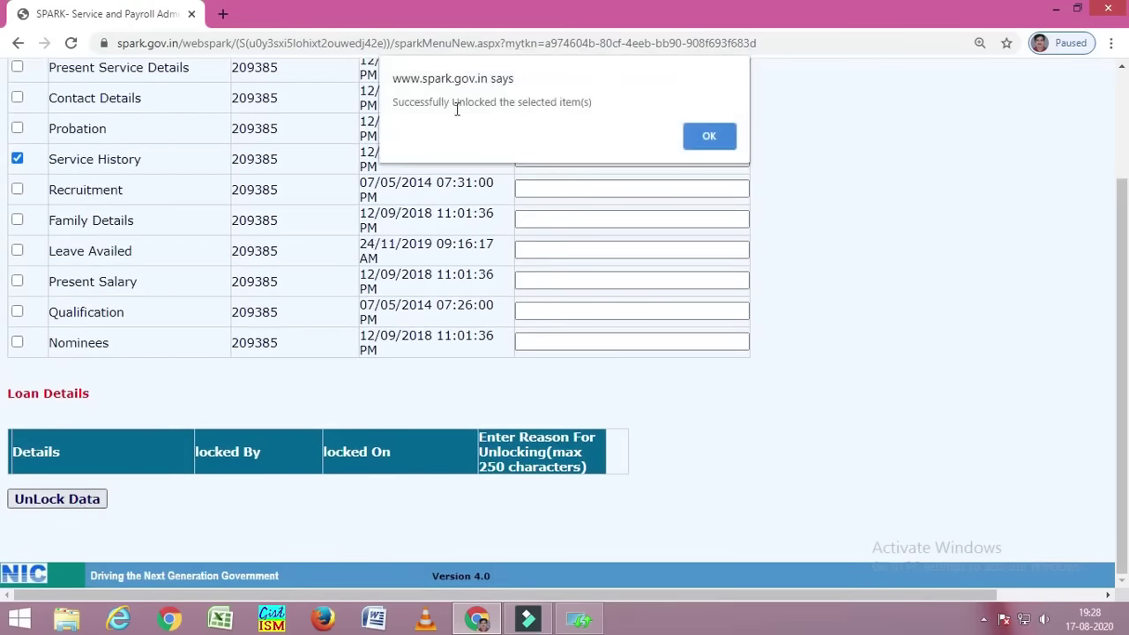
pyautogui.click(716, 136)
# - In Personal Details, load the lab assistant's record by PEN and go to Service History
pyautogui.scroll(5, 824, 341)
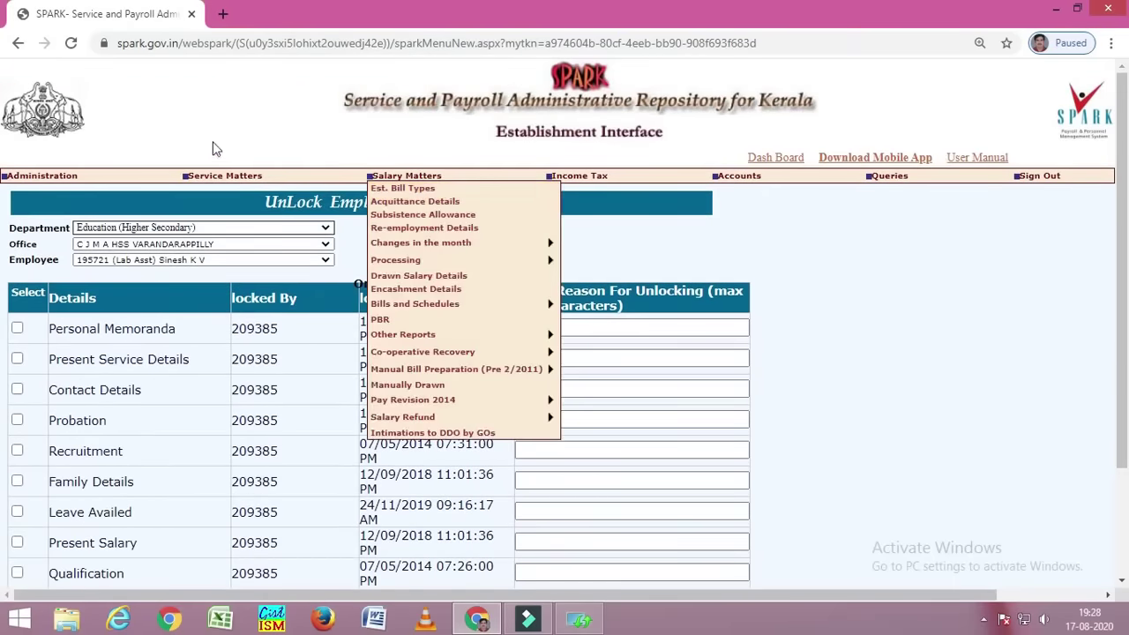
pyautogui.click(227, 170)
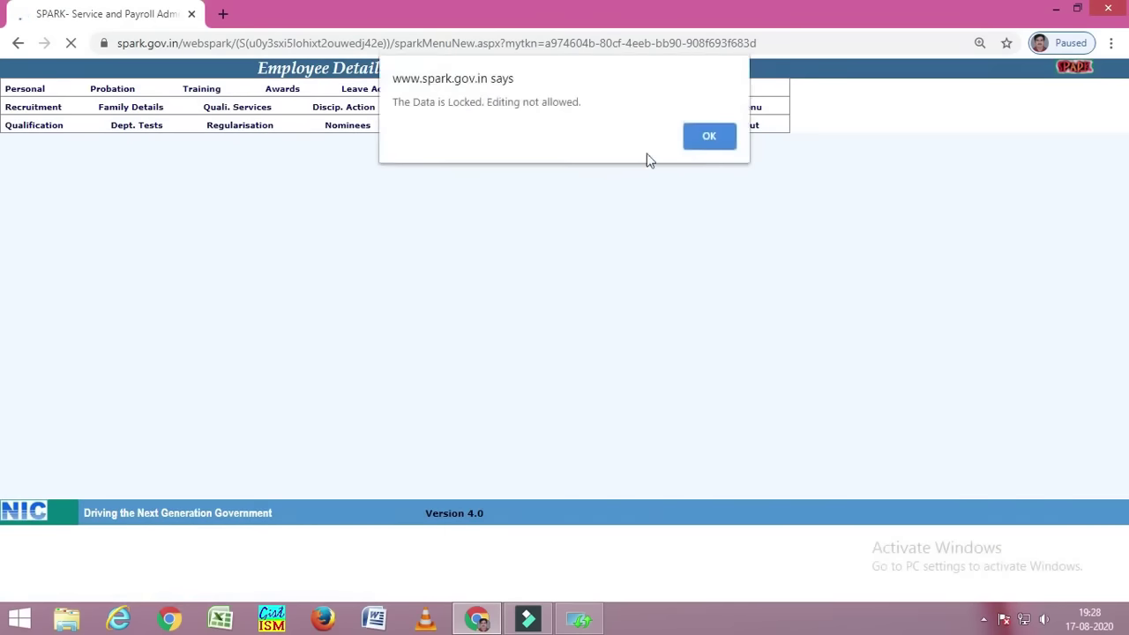
pyautogui.click(711, 140)
pyautogui.click(932, 510)
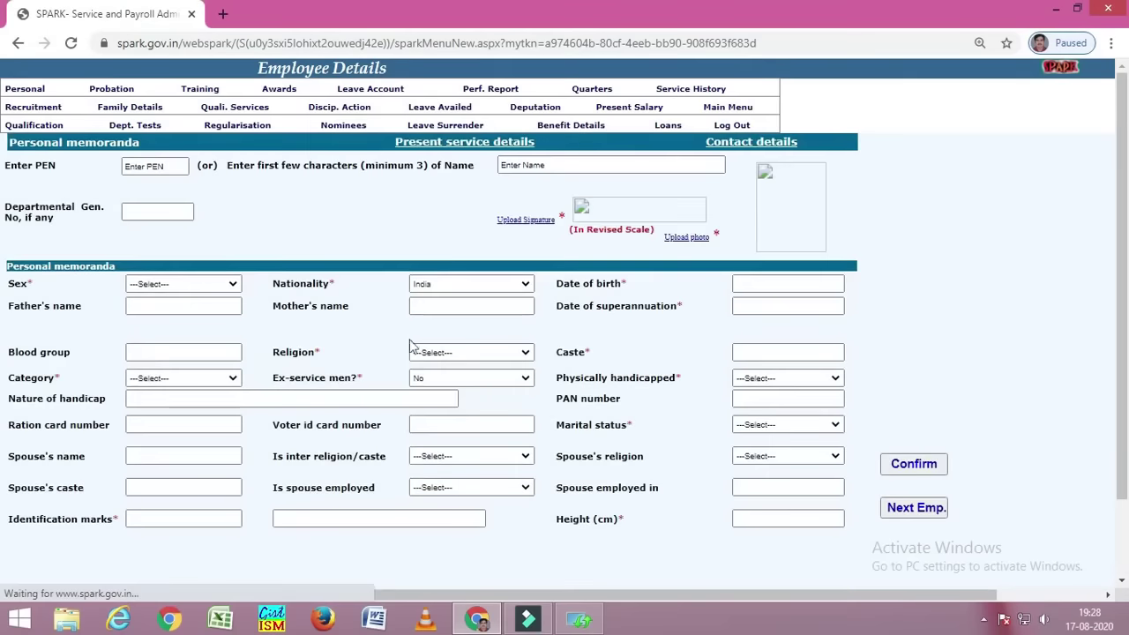
pyautogui.click(165, 168)
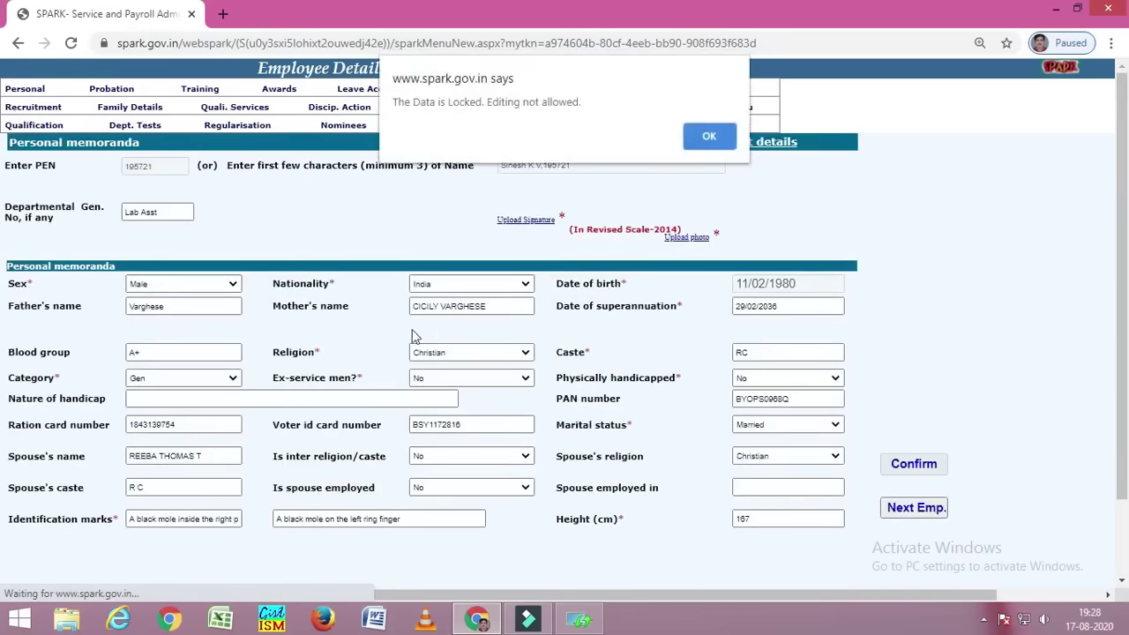
pyautogui.click(710, 138)
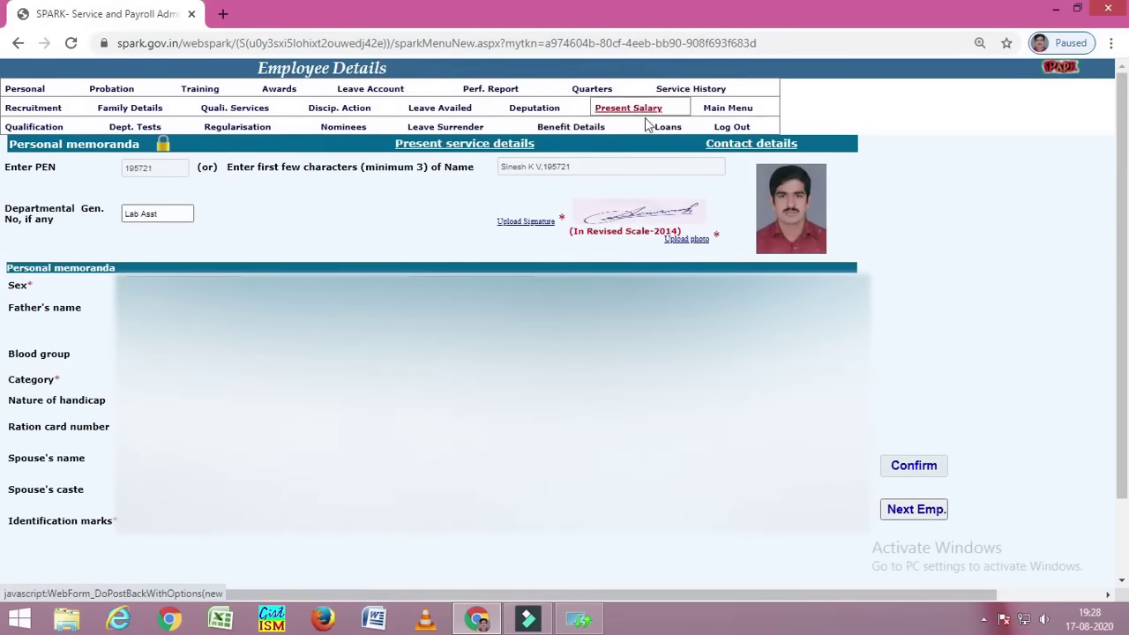
pyautogui.click(690, 91)
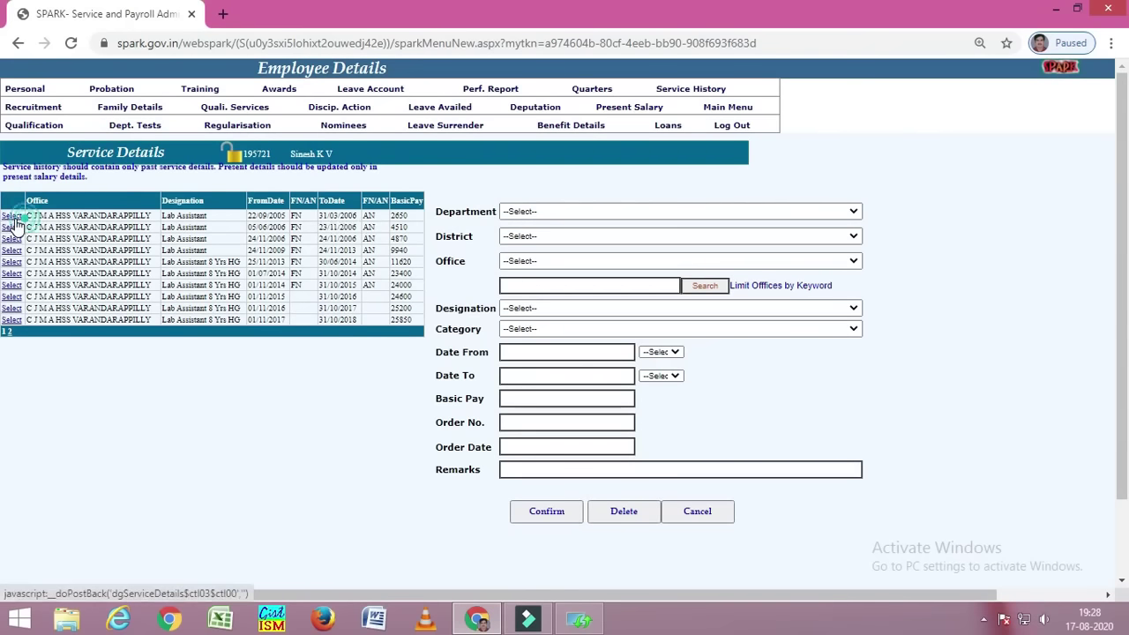
# - Delete the 22/09/2005–31/03/2006 service entry and confirm the deletion
pyautogui.click(13, 220)
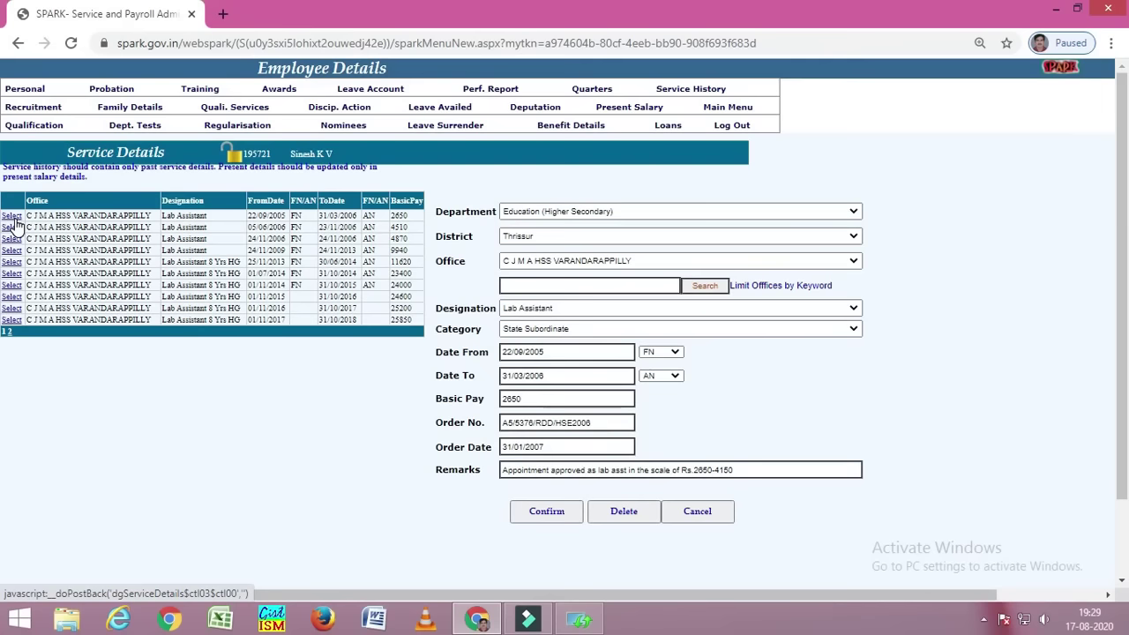
pyautogui.click(624, 511)
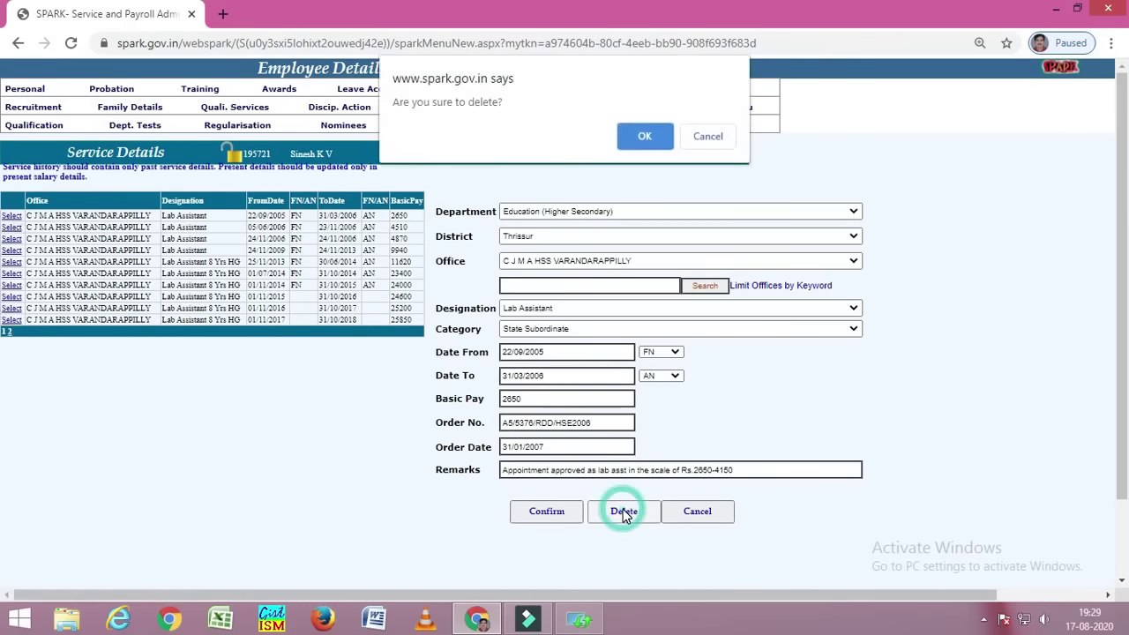
pyautogui.click(645, 137)
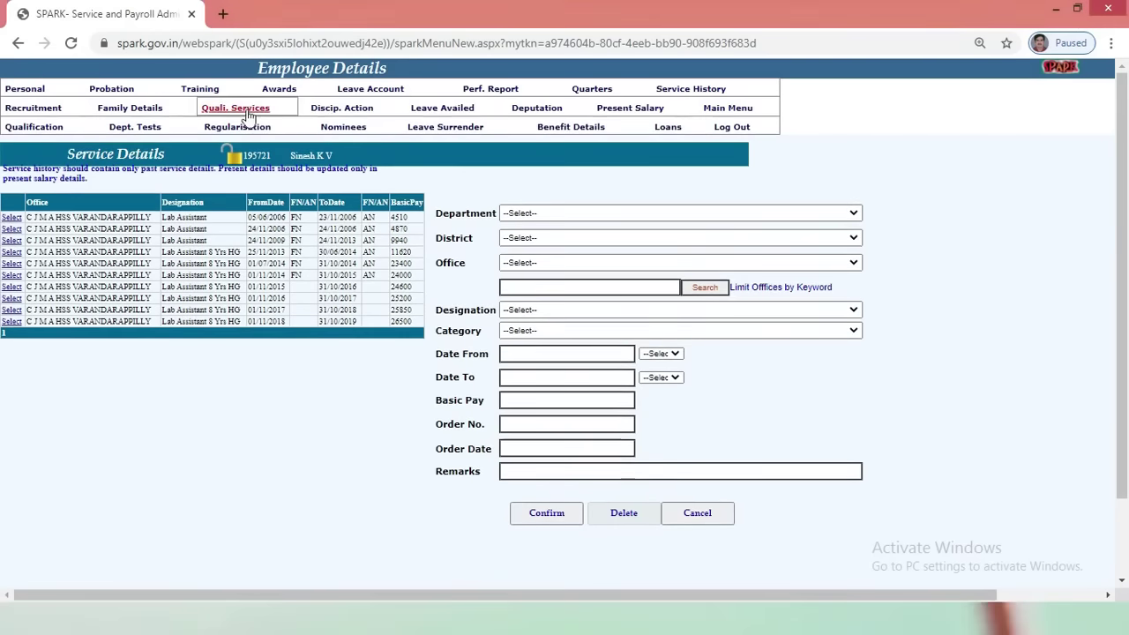
# - In Previous Qualifying Services, enter office CJMAHSS VARANDARAPPILLY and post LAB ASST
pyautogui.click(250, 109)
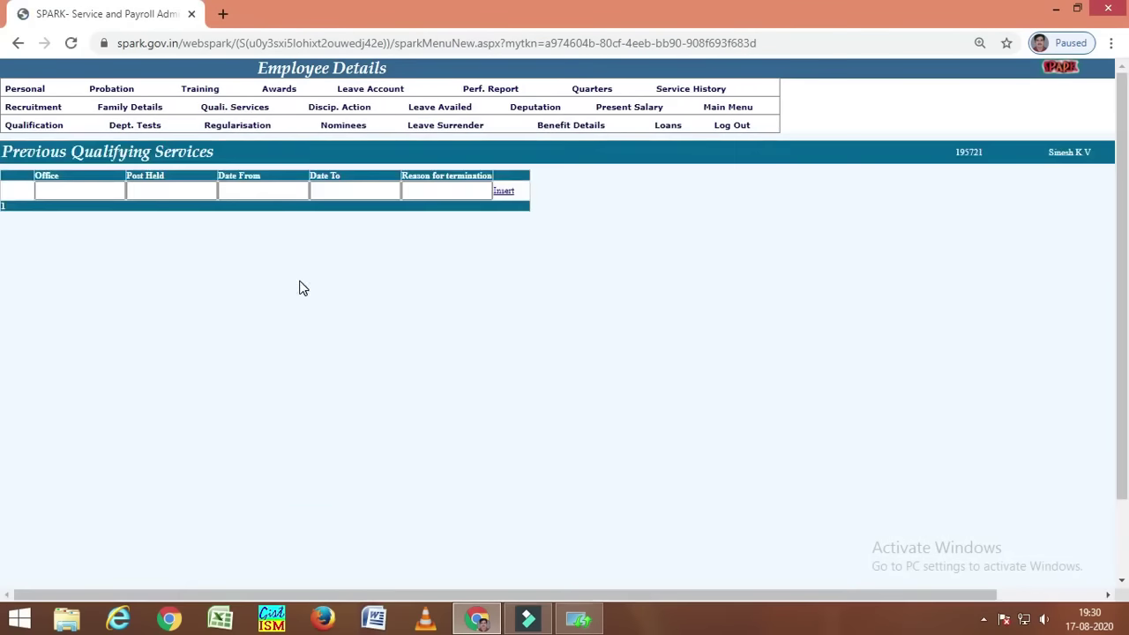
pyautogui.click(50, 191)
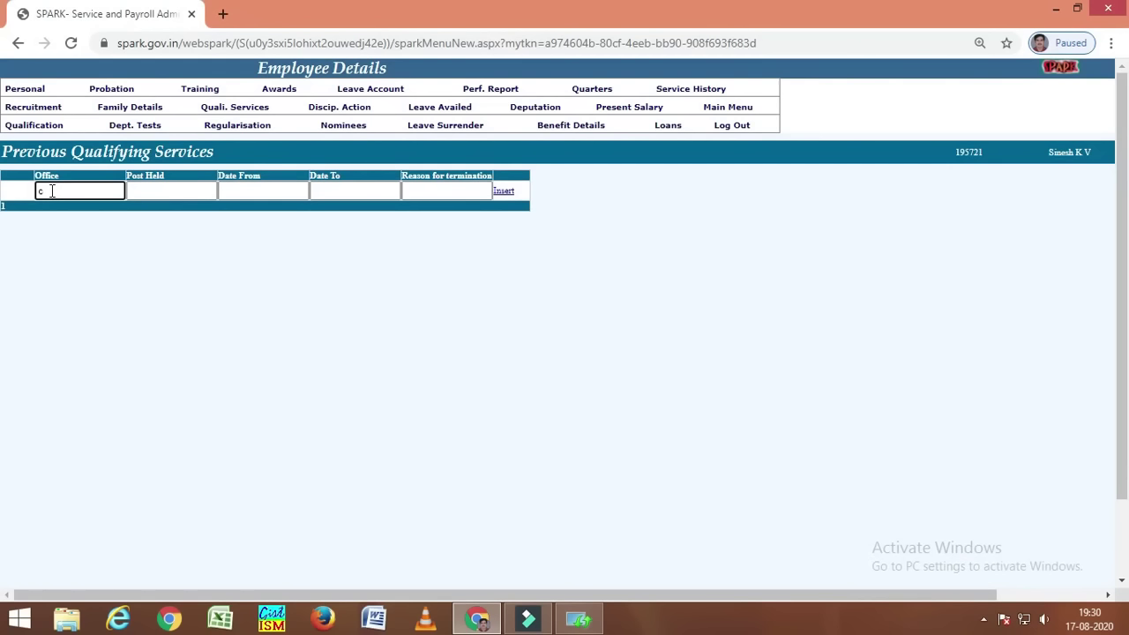
pyautogui.press('BackSpace')
pyautogui.press('BackSpace')
pyautogui.press('BackSpace')
pyautogui.write('CJMAHS S VARANDARAPPILLIY')
pyautogui.click(146, 185)
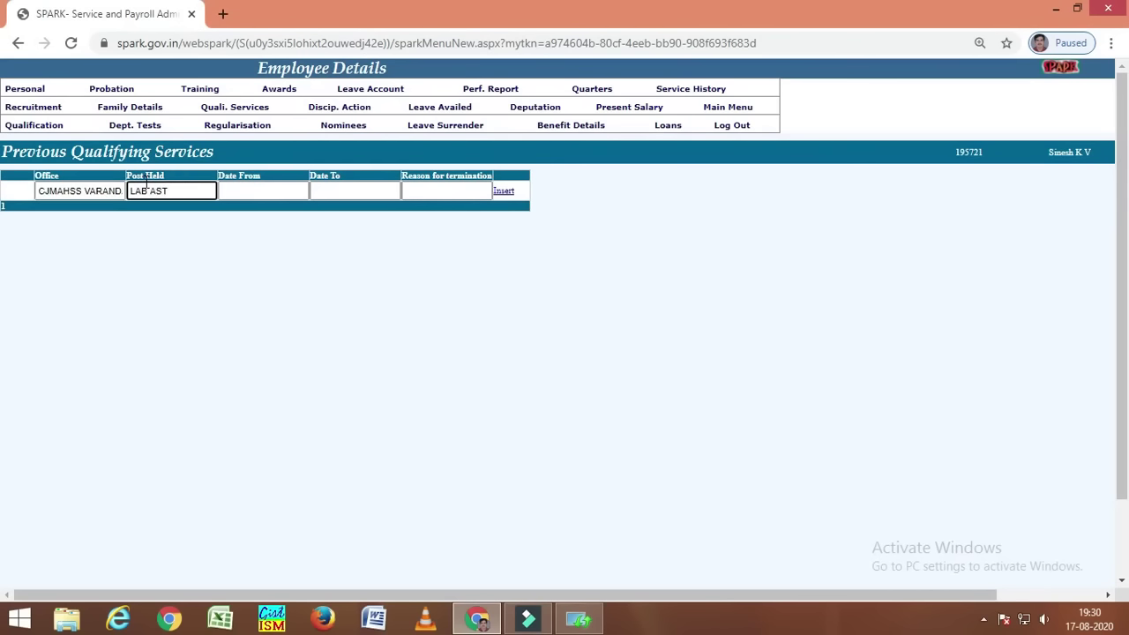
pyautogui.write('LAB ASTST')
pyautogui.press('BackSpace')
pyautogui.press('BackSpace')
# - Set dates 22/09/2005 to 31/03/2006, reason 'APPOINTMENT TO ACADAMIC YEAR END', and insert the record
pyautogui.click(225, 190)
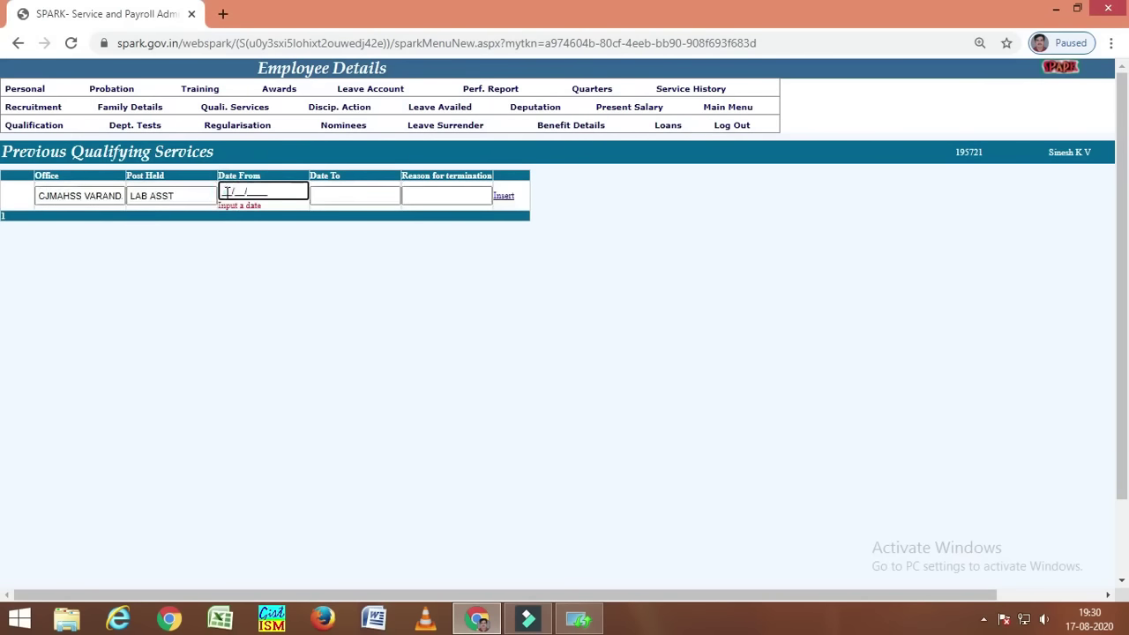
pyautogui.write('0220')
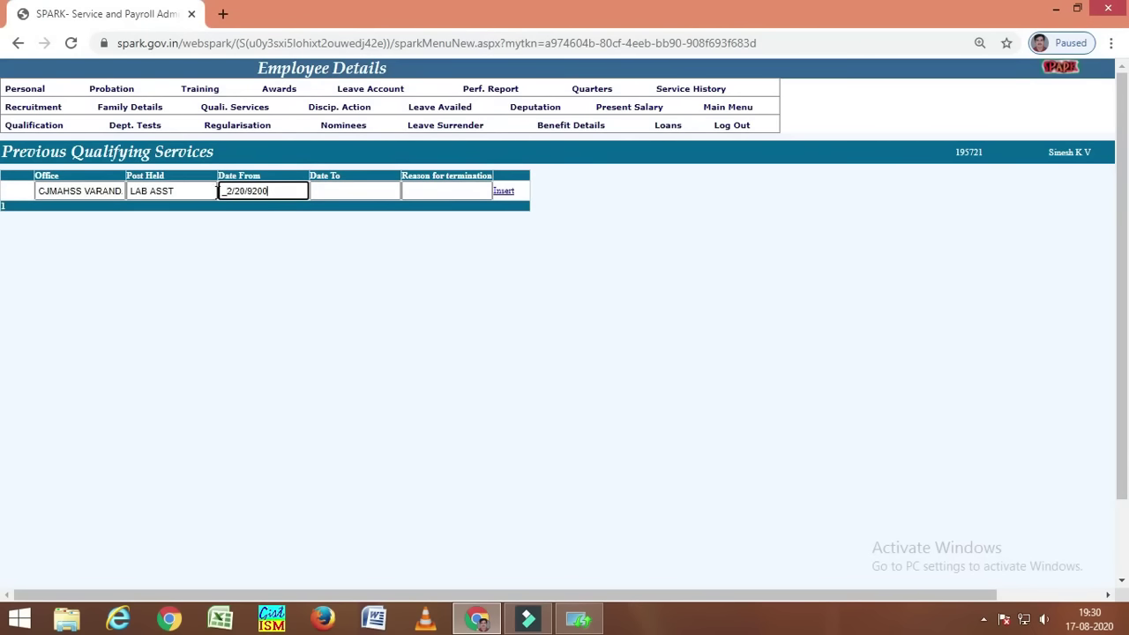
pyautogui.click(222, 190)
pyautogui.click(313, 191)
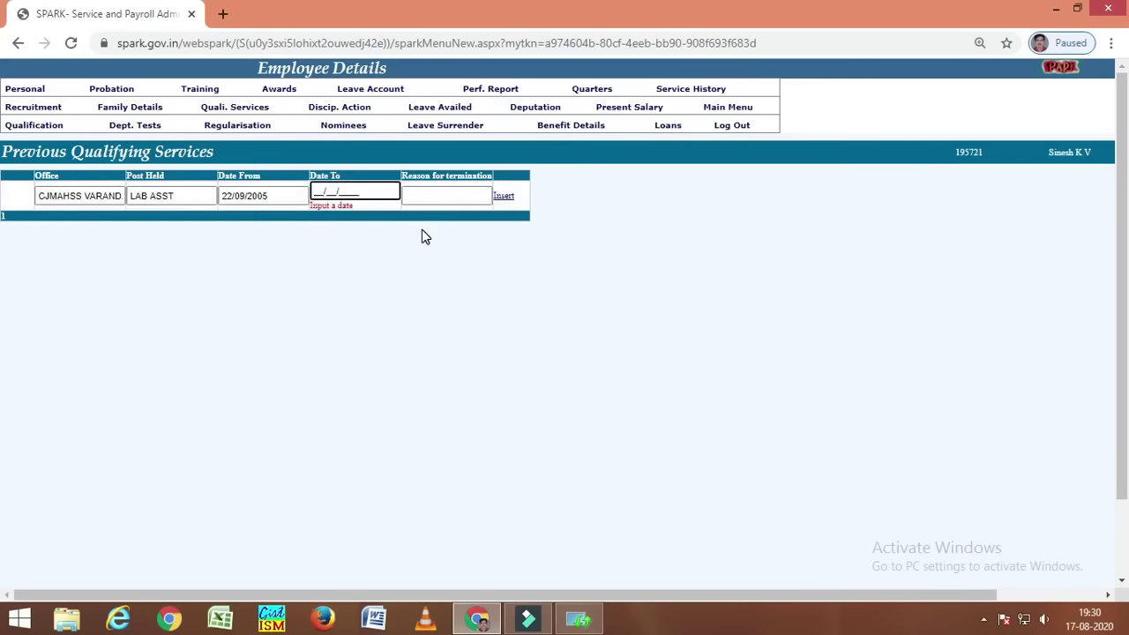
pyautogui.write('31/__/____')
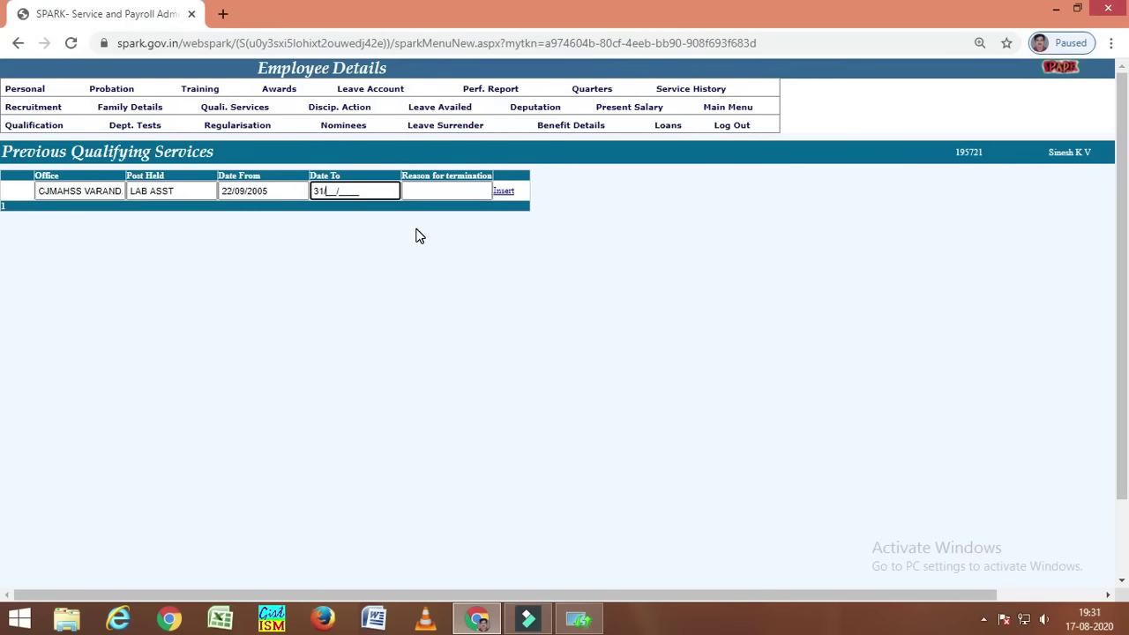
pyautogui.press('BackSpace')
pyautogui.press('BackSpace')
pyautogui.press('BackSpace')
pyautogui.press('BackSpace')
pyautogui.press('BackSpace')
pyautogui.press('BackSpace')
pyautogui.press('BackSpace')
pyautogui.write('03/2006')
pyautogui.click(415, 189)
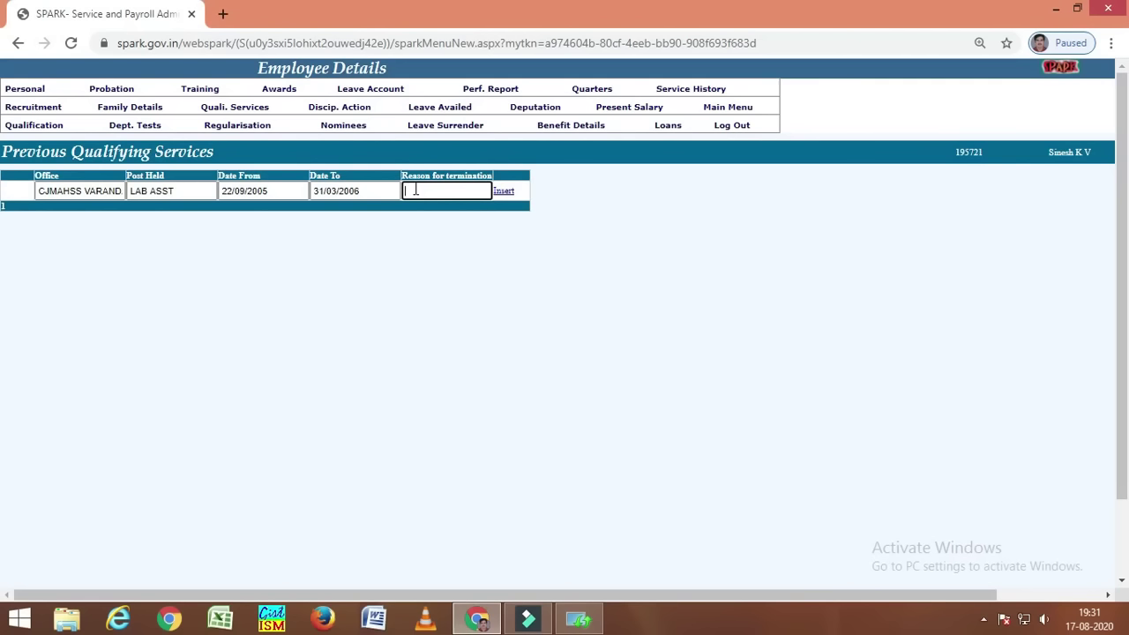
pyautogui.write('ABP')
pyautogui.write('AC')
pyautogui.write('AD')
pyautogui.write('AMIC Y')
pyautogui.write('EAR EN')
pyautogui.write('D')
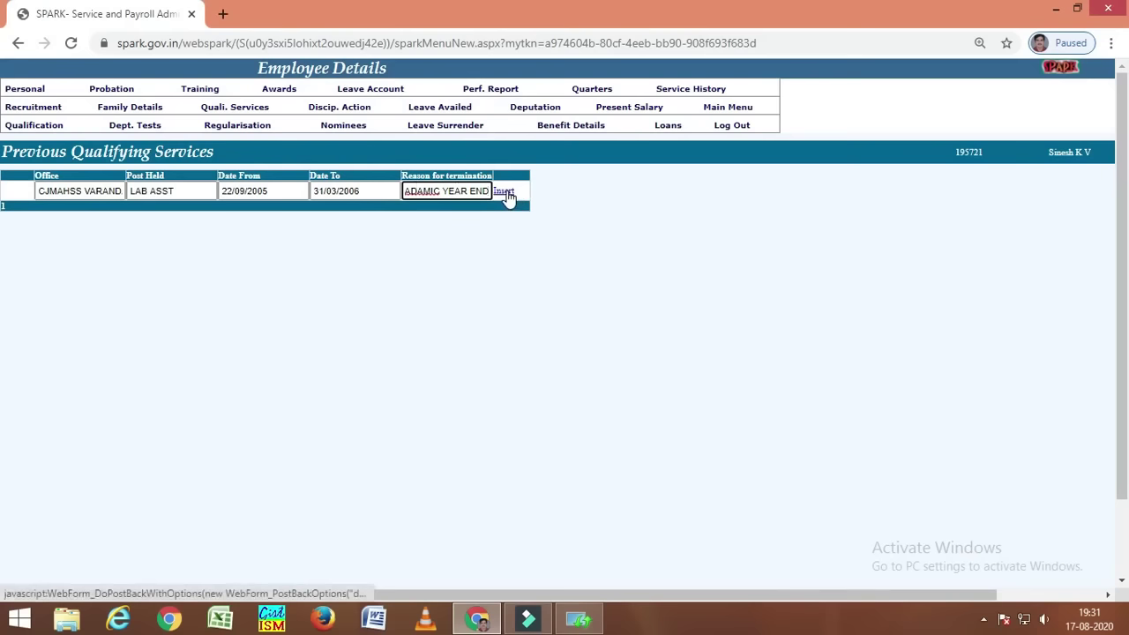
pyautogui.click(504, 191)
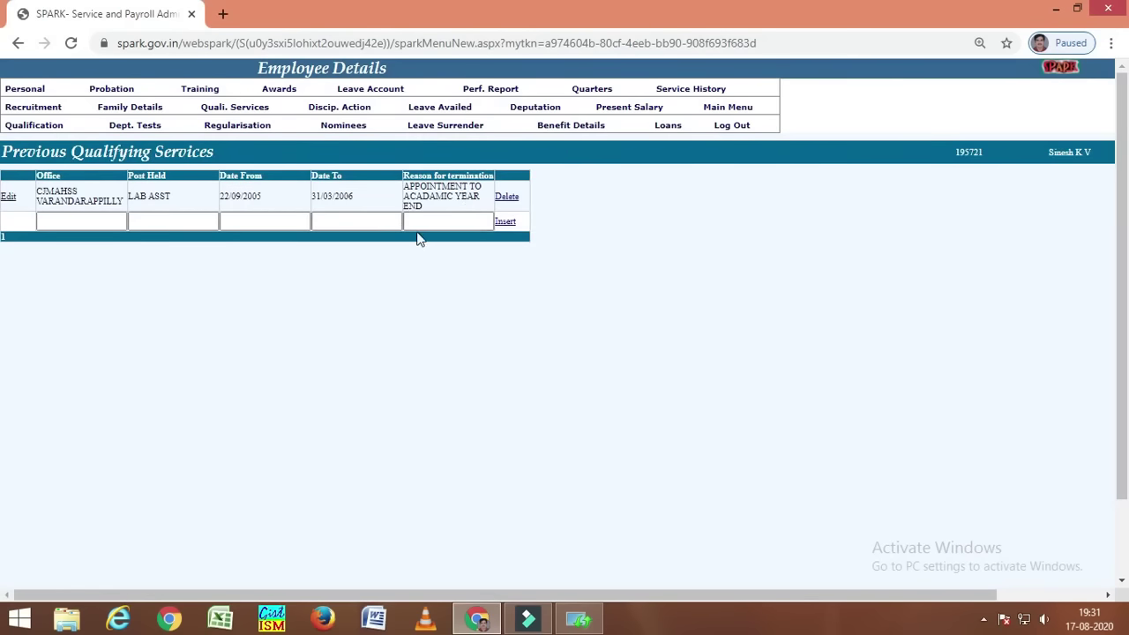
# - On Lock Employee Details, select C J M A HSS VARANDARAPPILLY and the lab assistant
pyautogui.click(727, 109)
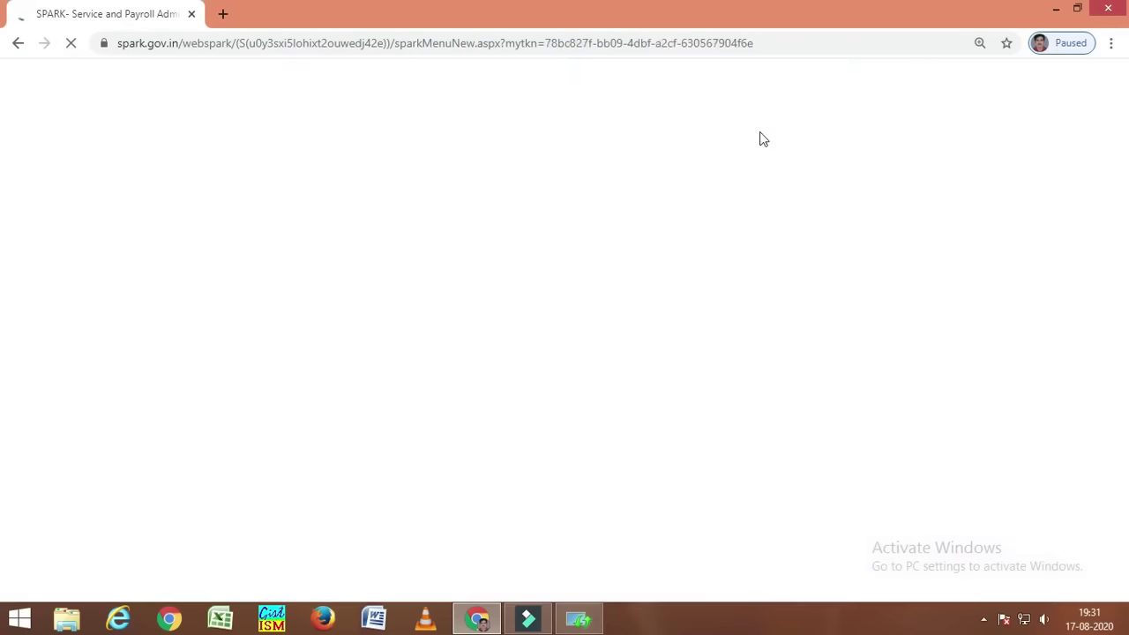
pyautogui.moveTo(54, 182)
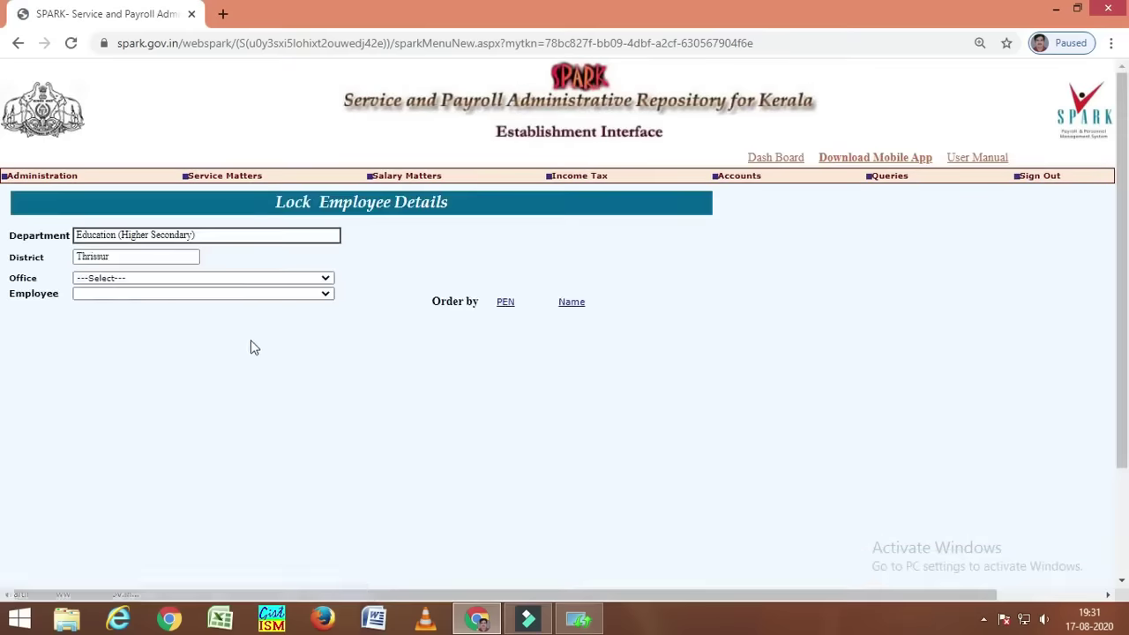
pyautogui.click(124, 279)
pyautogui.click(123, 290)
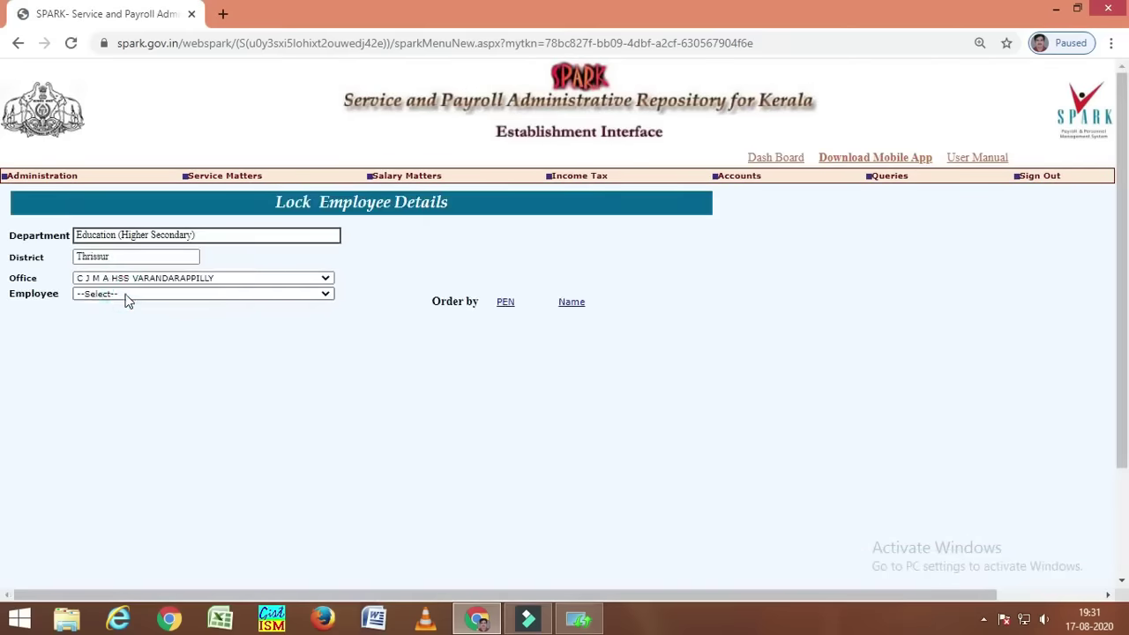
pyautogui.click(126, 297)
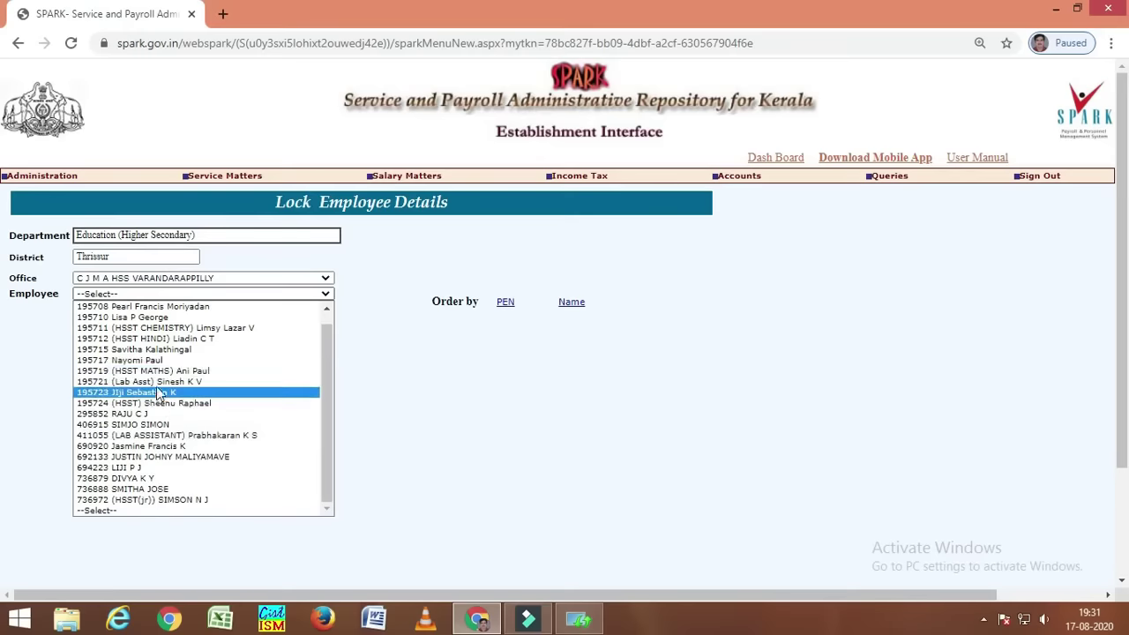
pyautogui.click(157, 382)
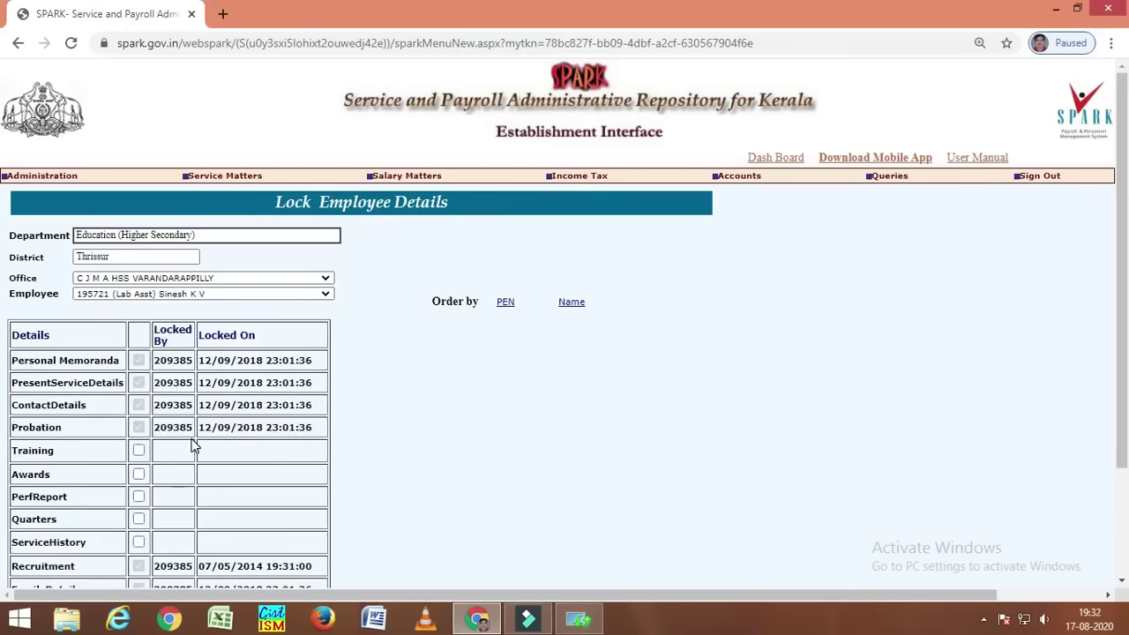
# - Tick LeaveSurrender, BenefitDetails, Regularisation, DeptTests, Deputation, DiscipAction and QualiServices for locking
pyautogui.scroll(-3, 194, 448)
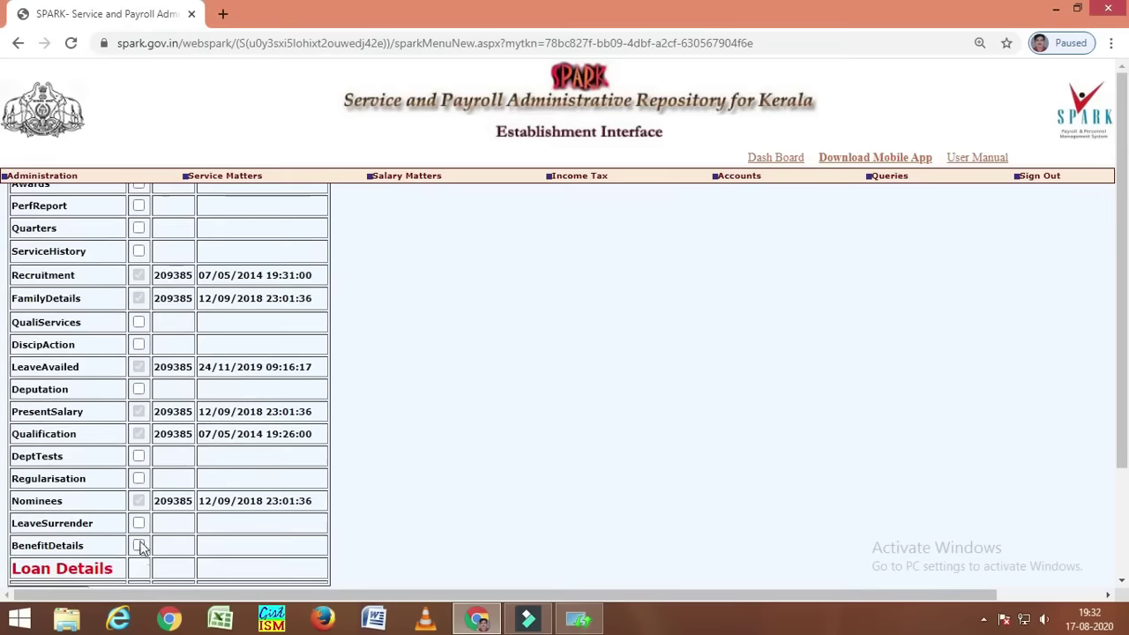
pyautogui.click(139, 524)
pyautogui.click(140, 545)
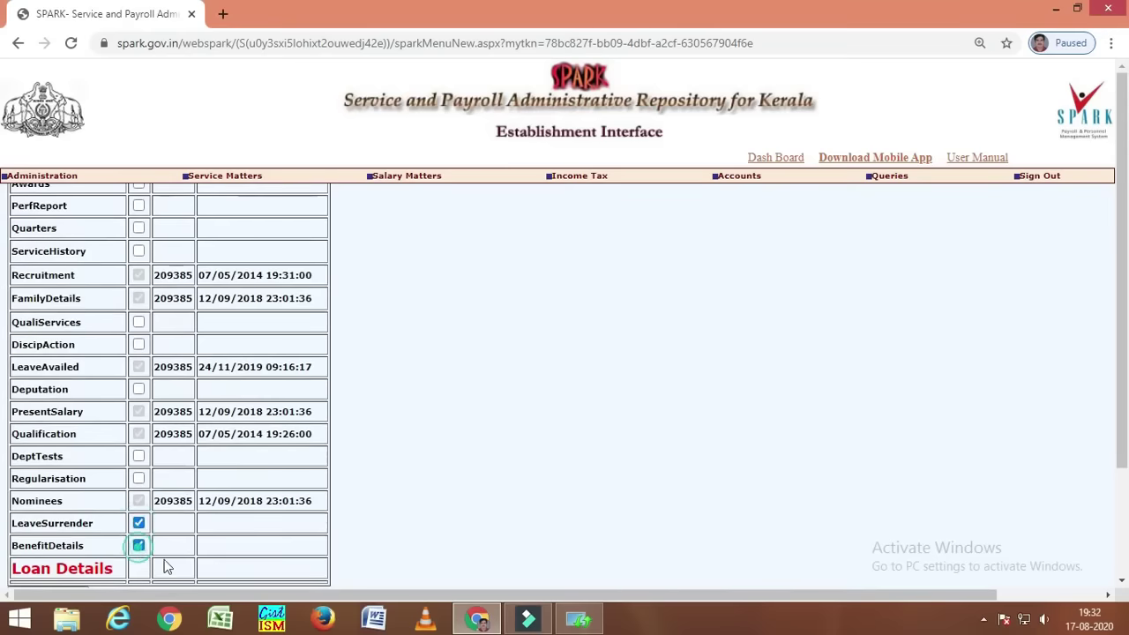
pyautogui.click(139, 478)
pyautogui.click(138, 456)
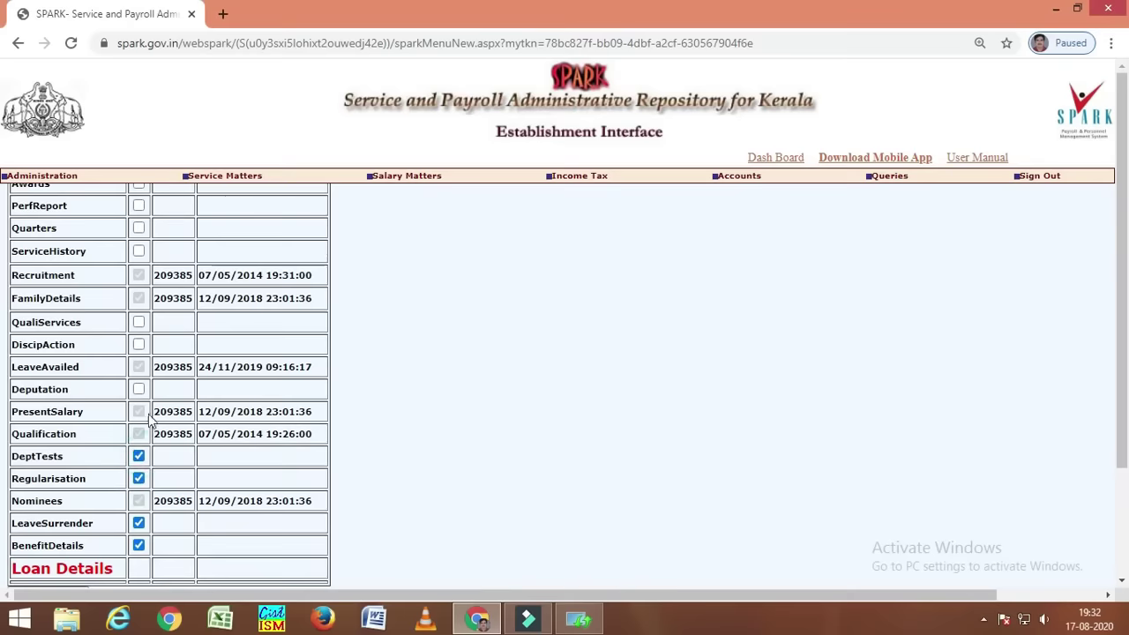
pyautogui.click(139, 389)
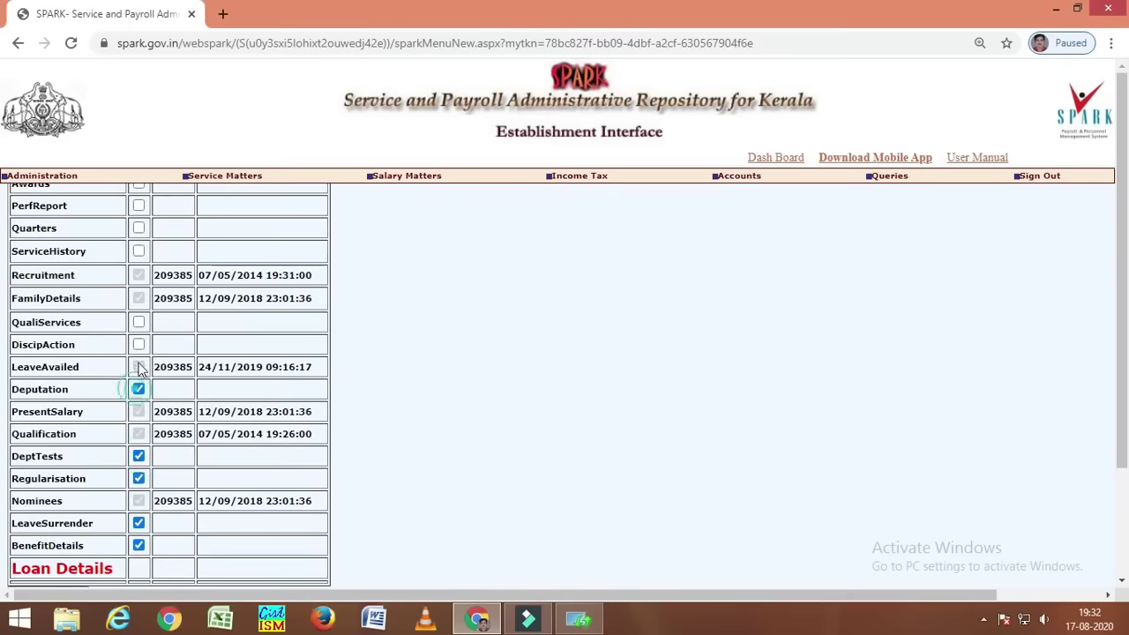
pyautogui.click(139, 344)
pyautogui.click(138, 322)
# - Tick Training, Awards, PerfReport, Quarters and ServiceHistory, then attempt Lock Data; it's refused over 24/11/2009 history
pyautogui.scroll(3, 167, 393)
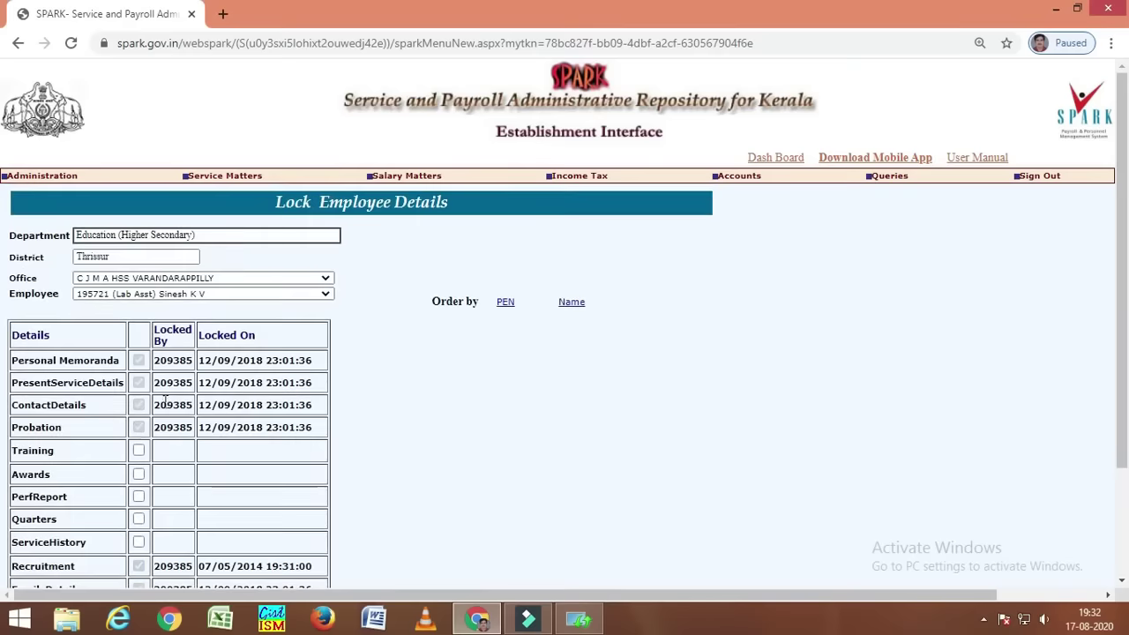
pyautogui.click(138, 451)
pyautogui.click(139, 474)
pyautogui.click(139, 496)
pyautogui.click(139, 519)
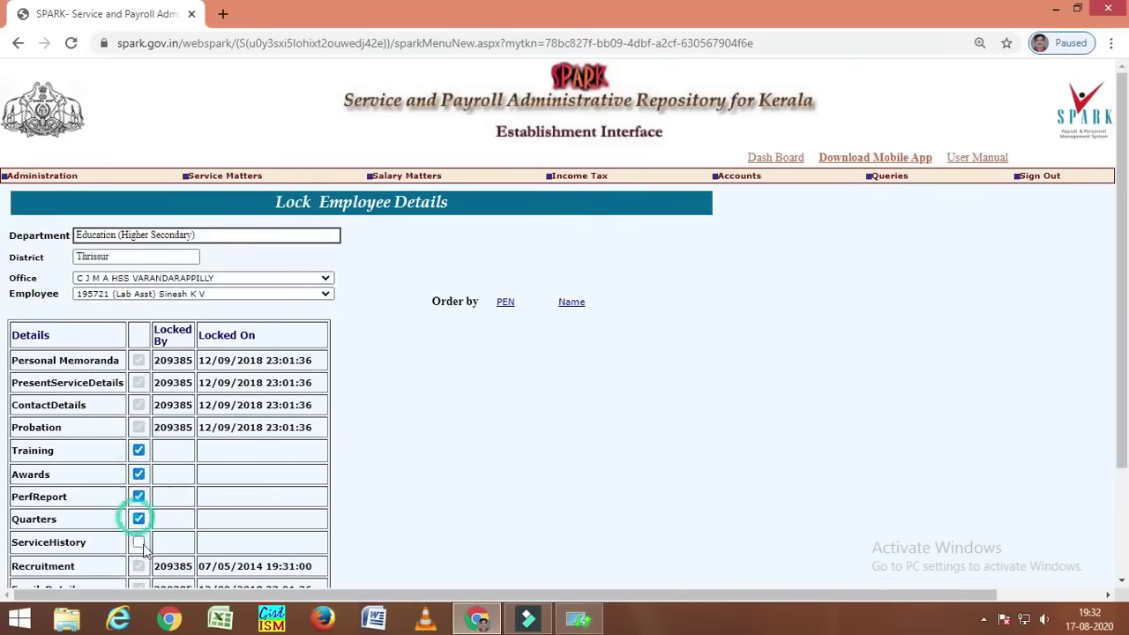
pyautogui.click(138, 542)
pyautogui.scroll(-3, 432, 419)
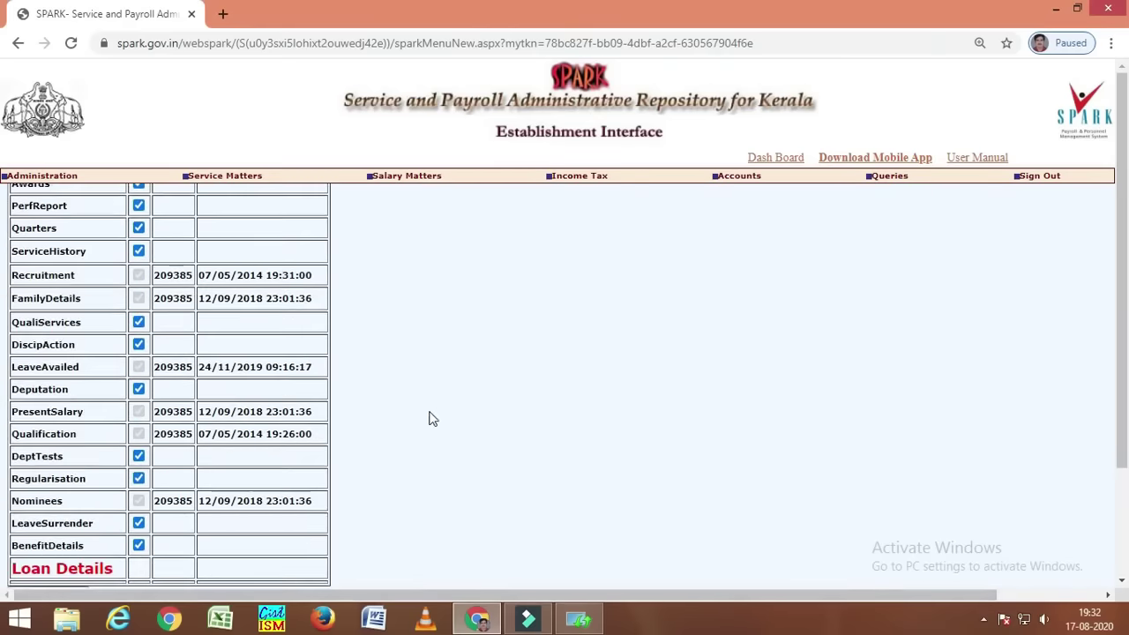
pyautogui.scroll(-3, 433, 419)
pyautogui.click(49, 455)
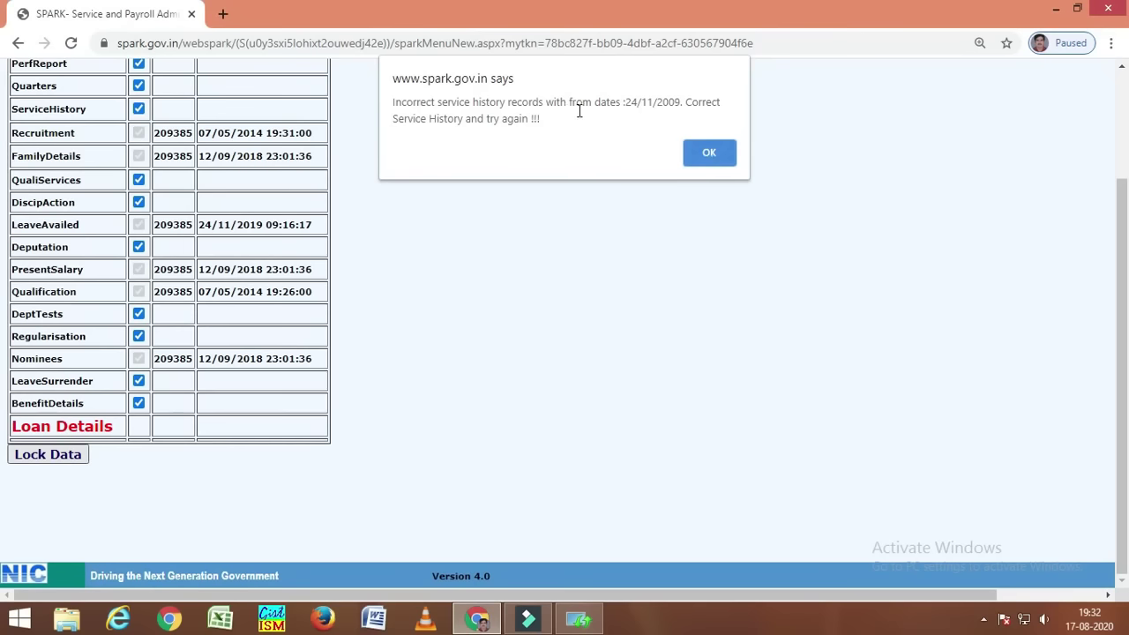
pyautogui.click(712, 152)
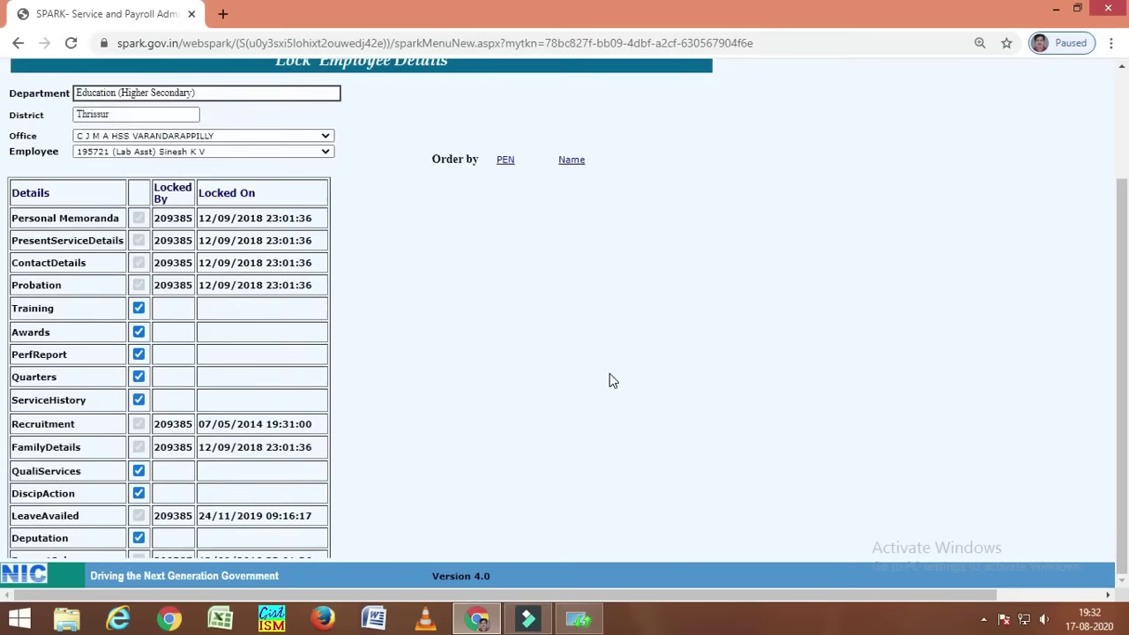
pyautogui.scroll(2, 625, 239)
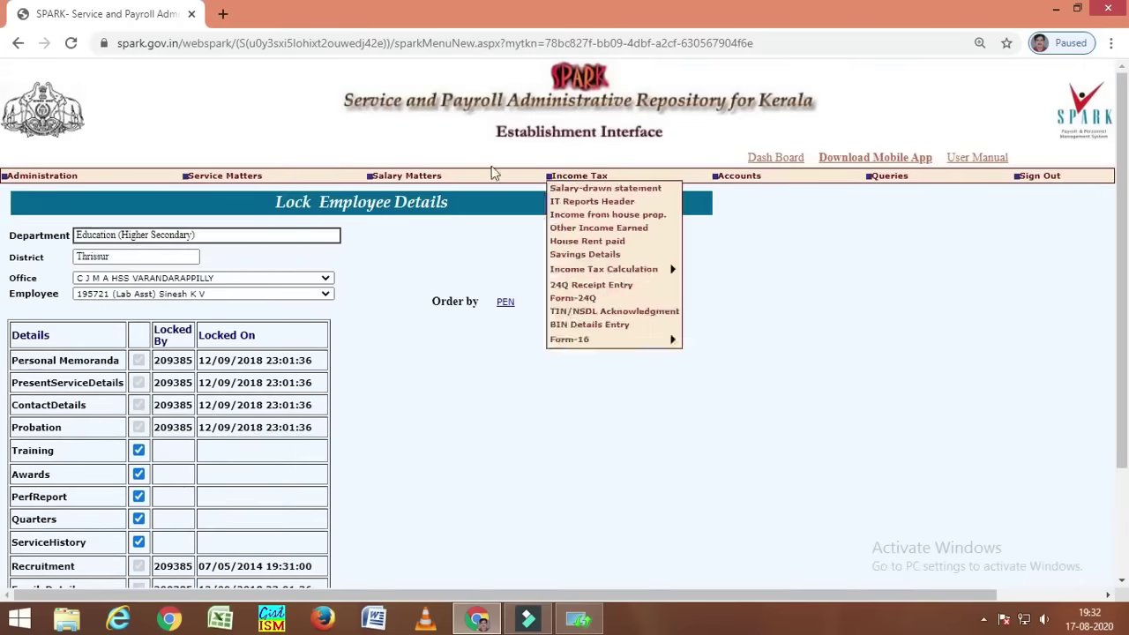
# - Reload the lab assistant's record by PEN and go to its Regularisation Details page
pyautogui.click(216, 172)
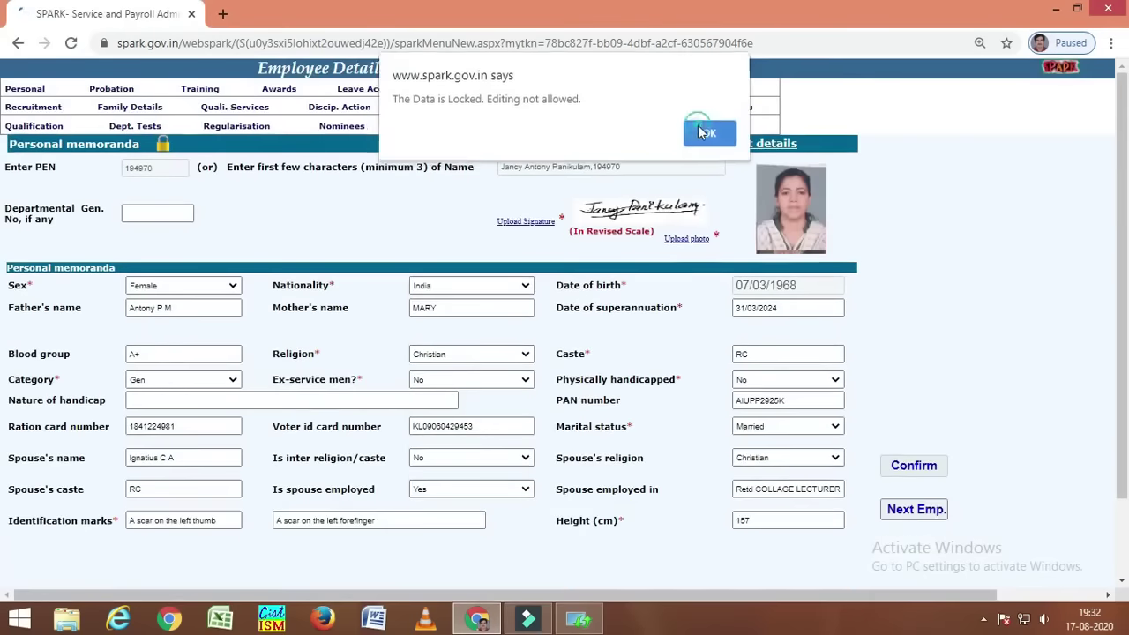
pyautogui.click(698, 125)
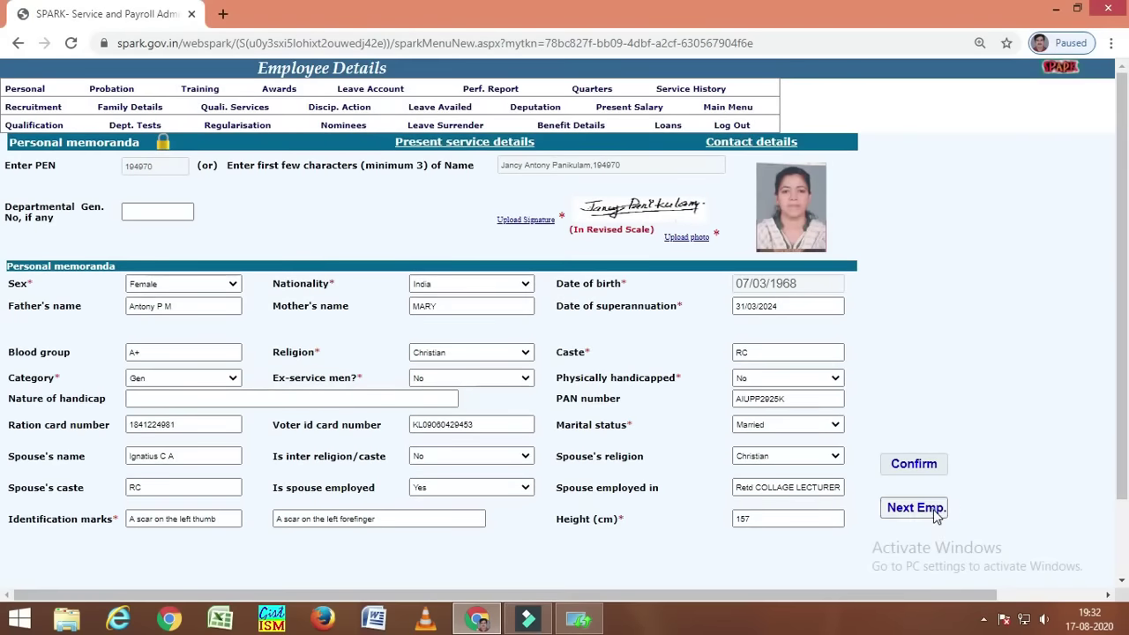
pyautogui.click(917, 512)
pyautogui.click(155, 165)
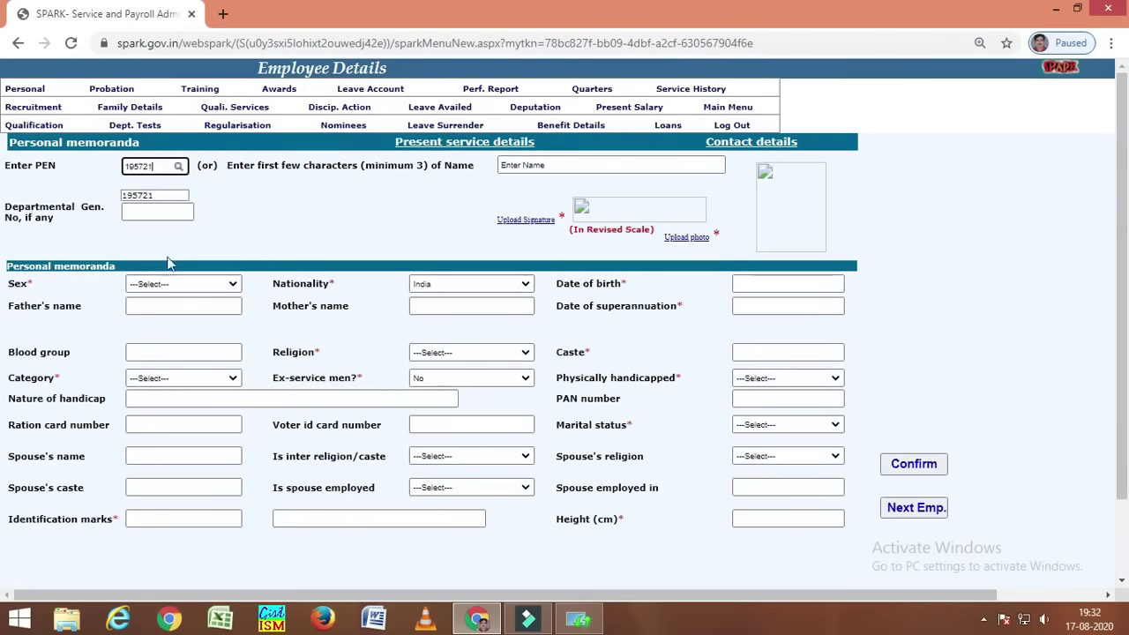
pyautogui.click(265, 228)
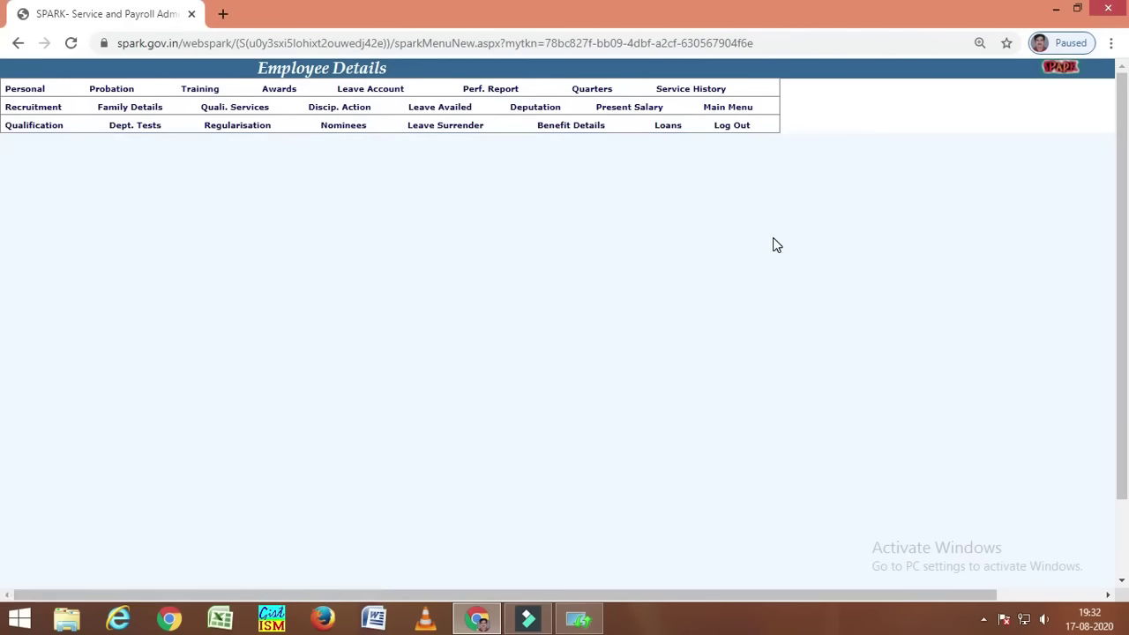
pyautogui.click(711, 133)
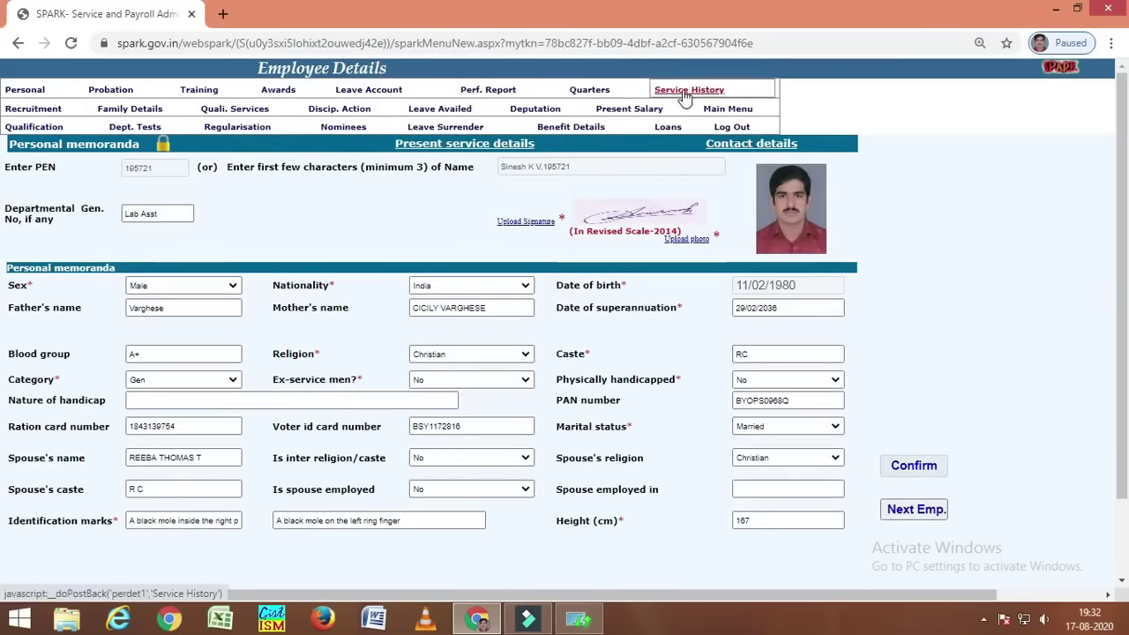
pyautogui.click(684, 100)
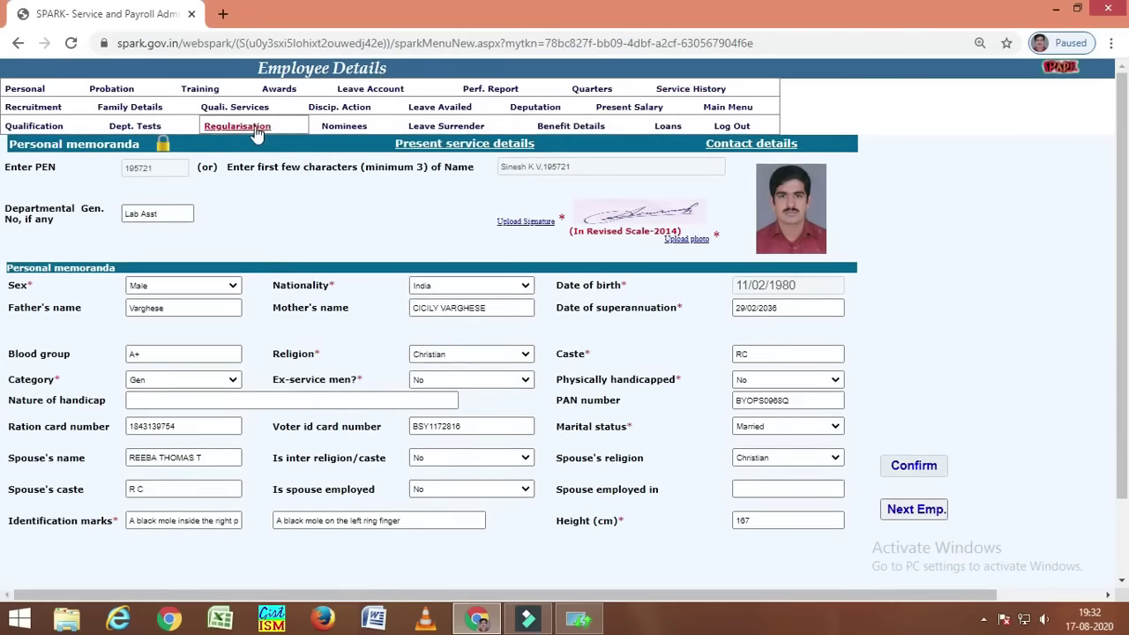
pyautogui.click(256, 129)
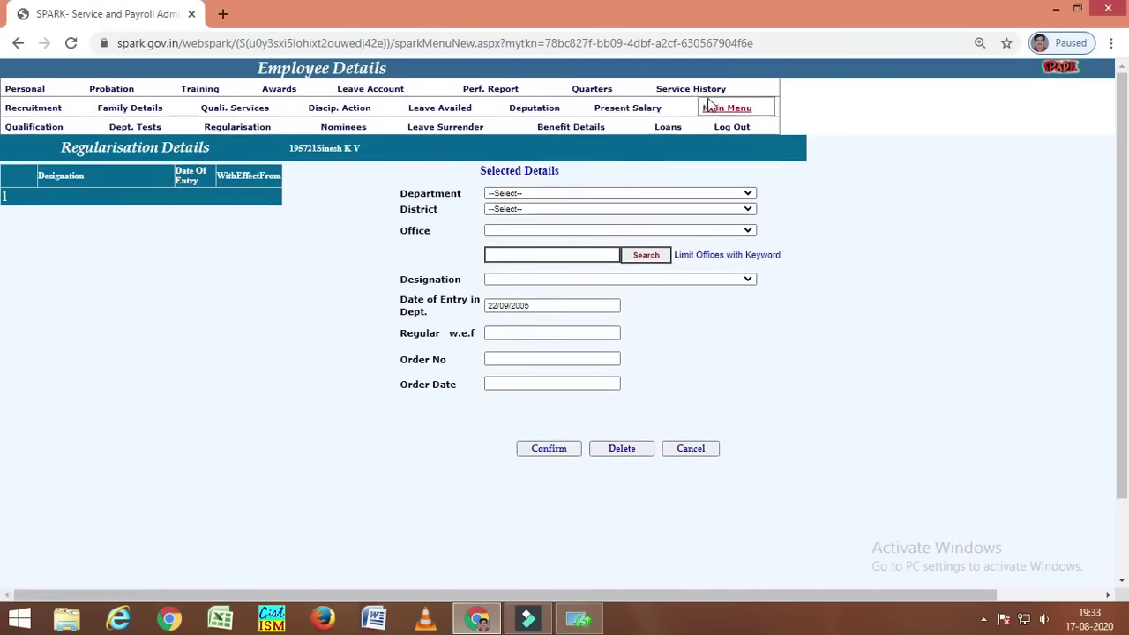
# - Show the Service Details list with entries from 05/06/2006 through 31/10/2019
pyautogui.click(673, 95)
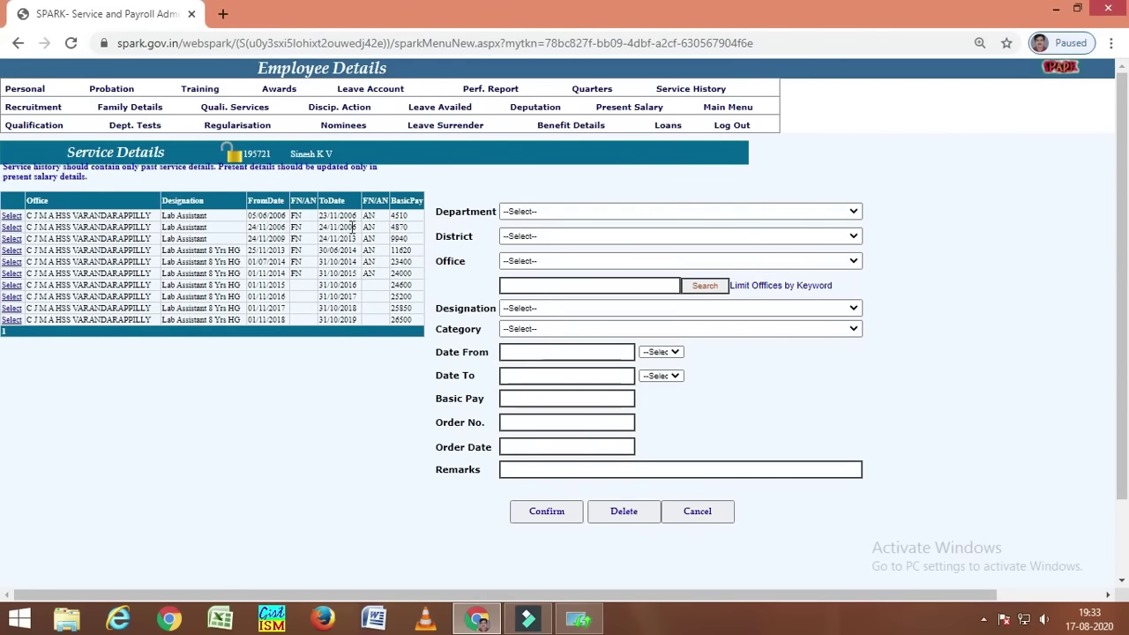
# - Change the 24/11/2006 entry's Date To to 23/11/2009 and save the update
pyautogui.click(12, 228)
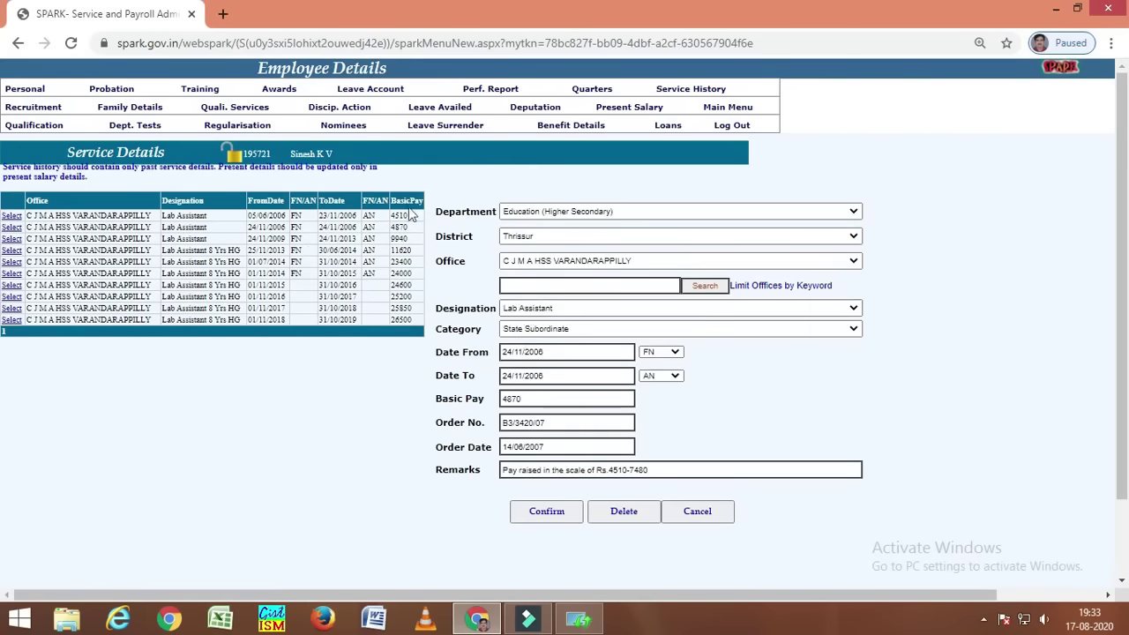
pyautogui.click(503, 378)
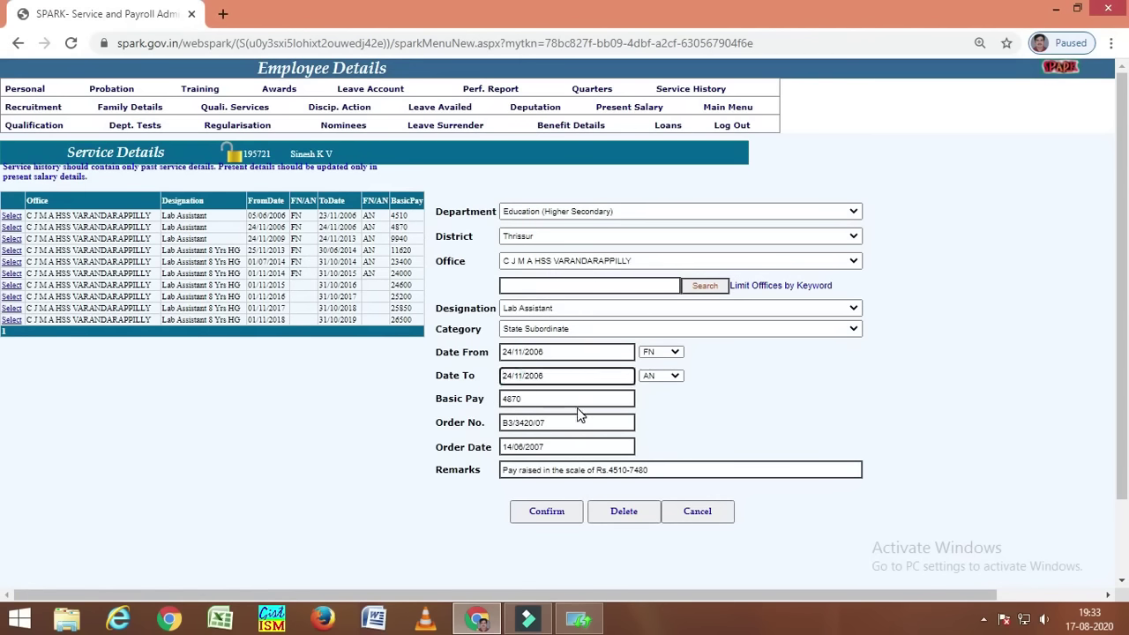
pyautogui.press('Right')
pyautogui.press('Delete')
pyautogui.write('3')
pyautogui.press('Right')
pyautogui.press('Right')
pyautogui.press('Right')
pyautogui.press('Right')
pyautogui.press('Right')
pyautogui.press('Right')
pyautogui.press('Right')
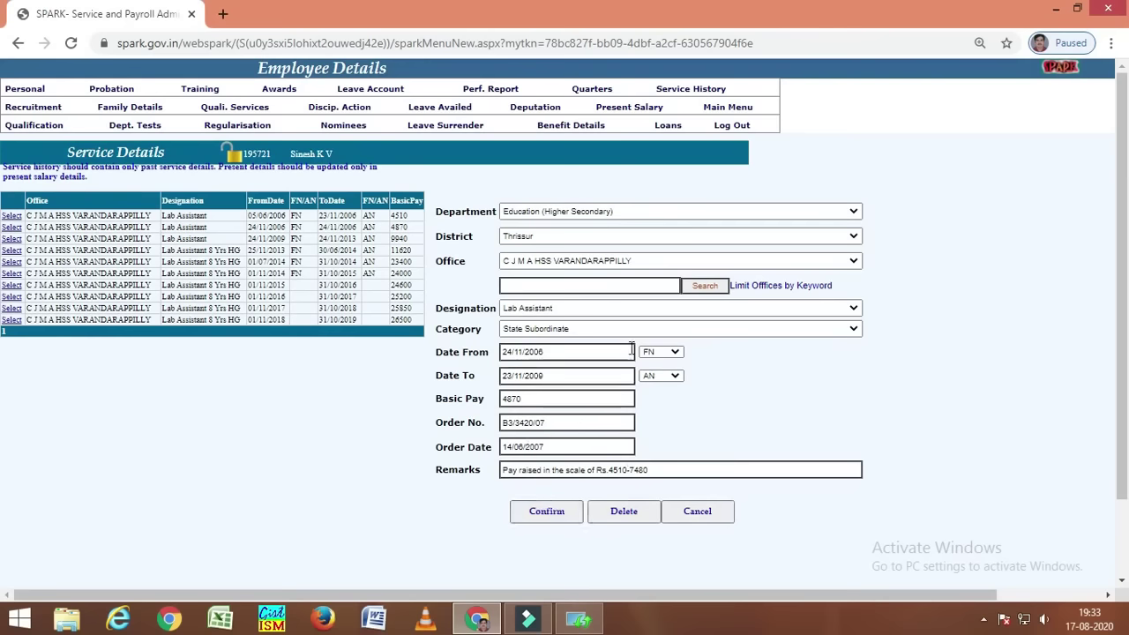
pyautogui.click(701, 141)
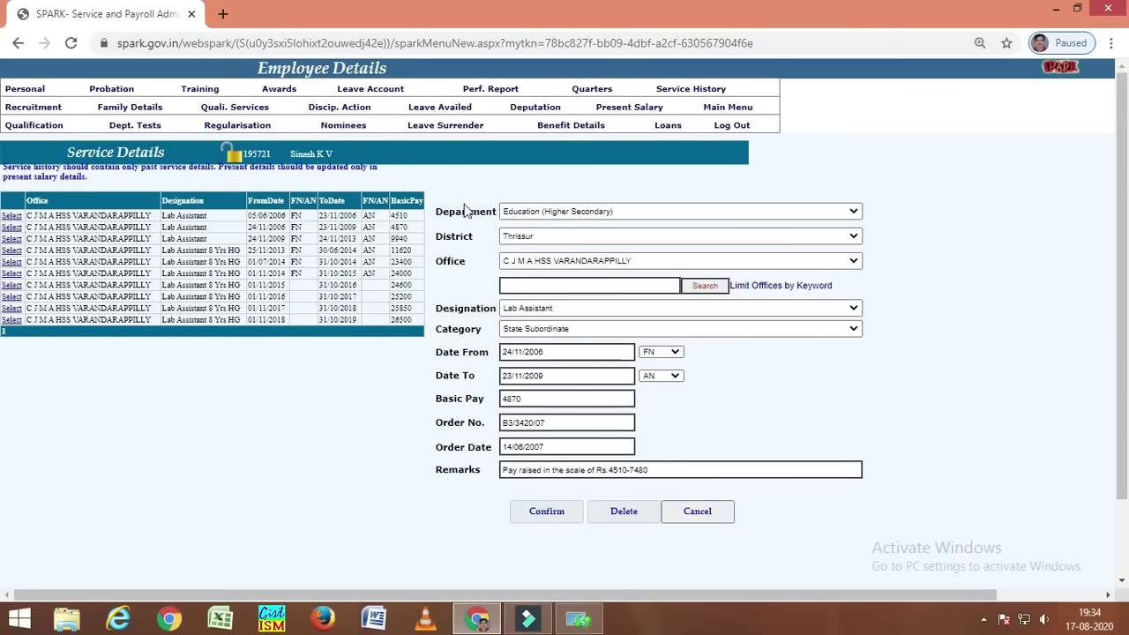
# - In Administration > Lock employee record, choose C J M A HSS VARANDARAPPILLY and the corrected lab assistant
pyautogui.click(716, 113)
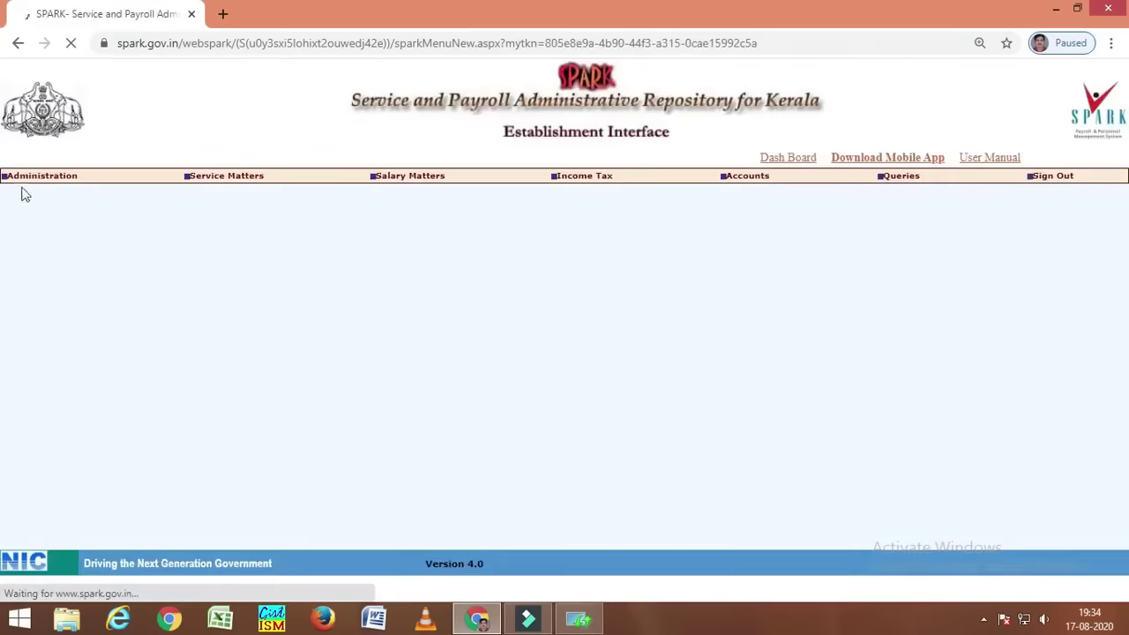
pyautogui.moveTo(35, 176)
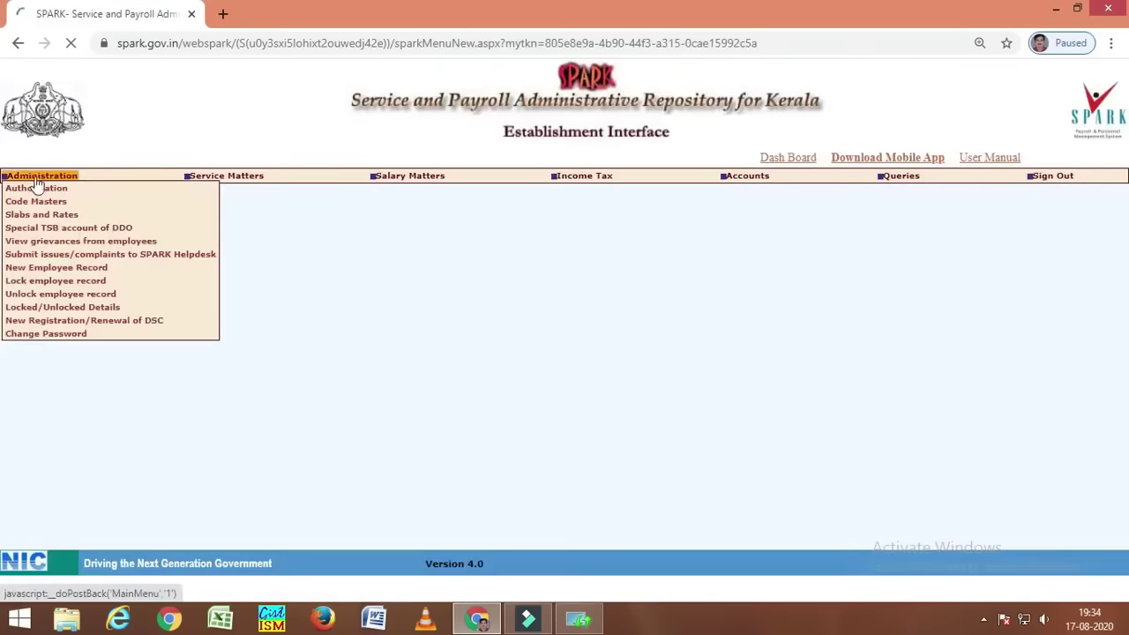
pyautogui.click(39, 282)
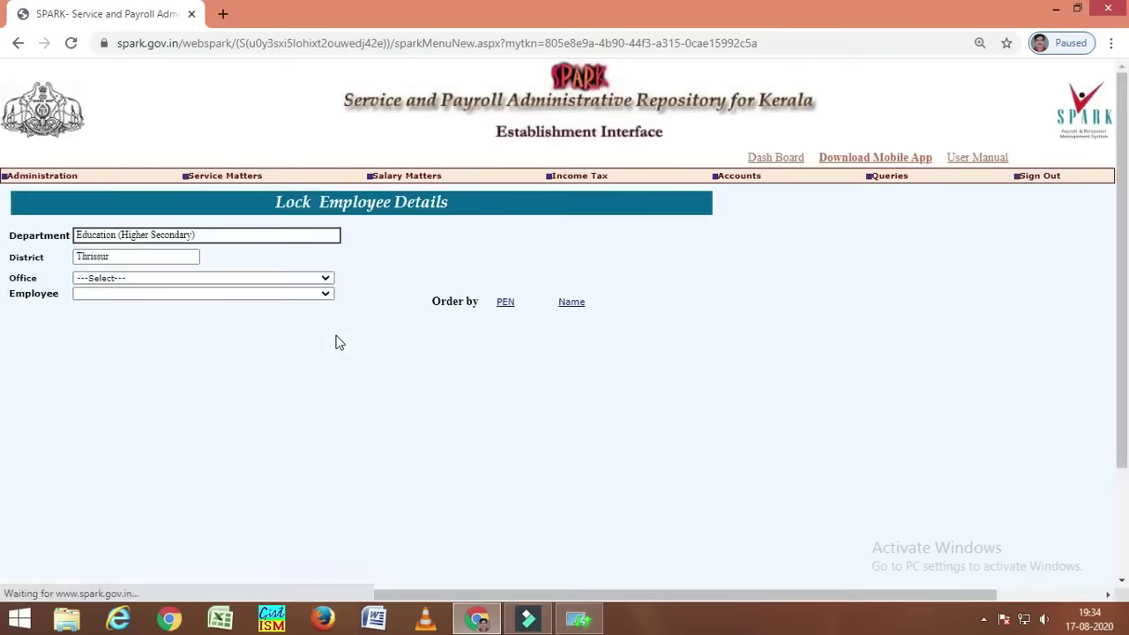
pyautogui.click(102, 280)
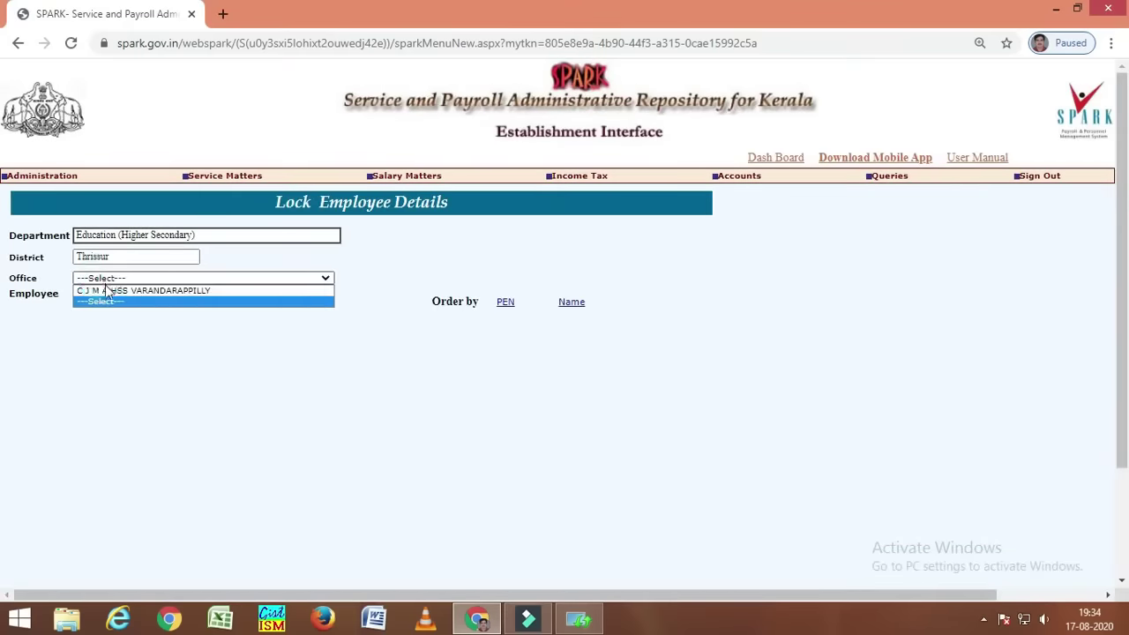
pyautogui.click(106, 290)
pyautogui.click(107, 291)
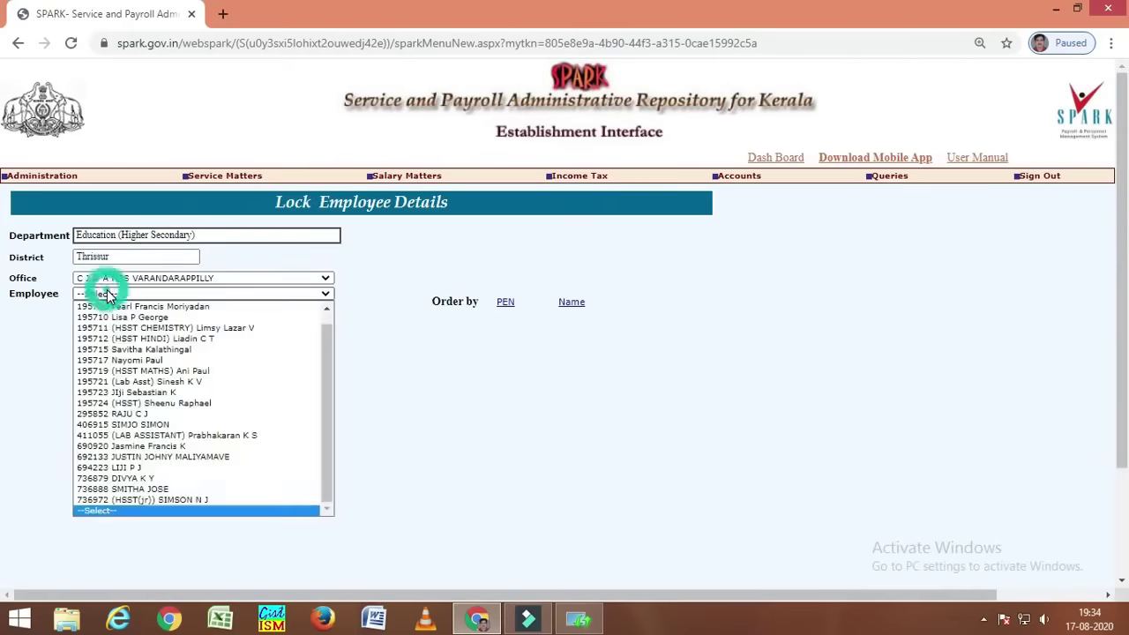
pyautogui.click(171, 382)
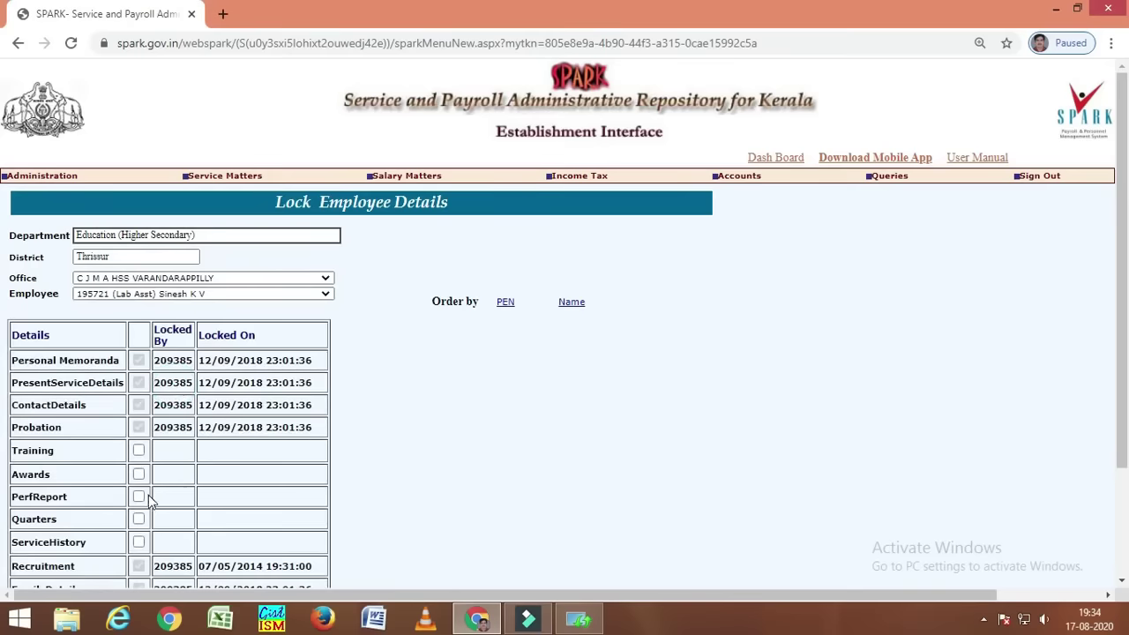
# - Tick all twelve unlocked sections, from Training and ServiceHistory through QualiServices to BenefitDetails
pyautogui.click(138, 449)
pyautogui.click(138, 474)
pyautogui.click(139, 497)
pyautogui.click(139, 519)
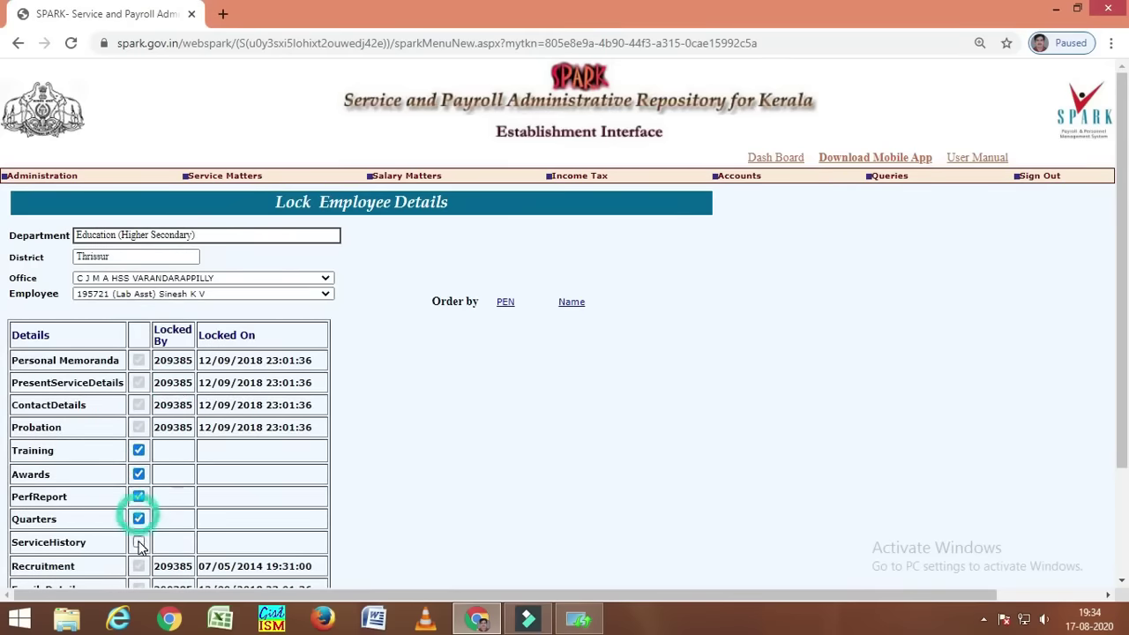
pyautogui.click(139, 541)
pyautogui.scroll(-3, 211, 517)
pyautogui.click(139, 322)
pyautogui.click(139, 344)
pyautogui.click(139, 389)
pyautogui.click(139, 456)
pyautogui.click(138, 478)
pyautogui.click(138, 523)
pyautogui.click(139, 545)
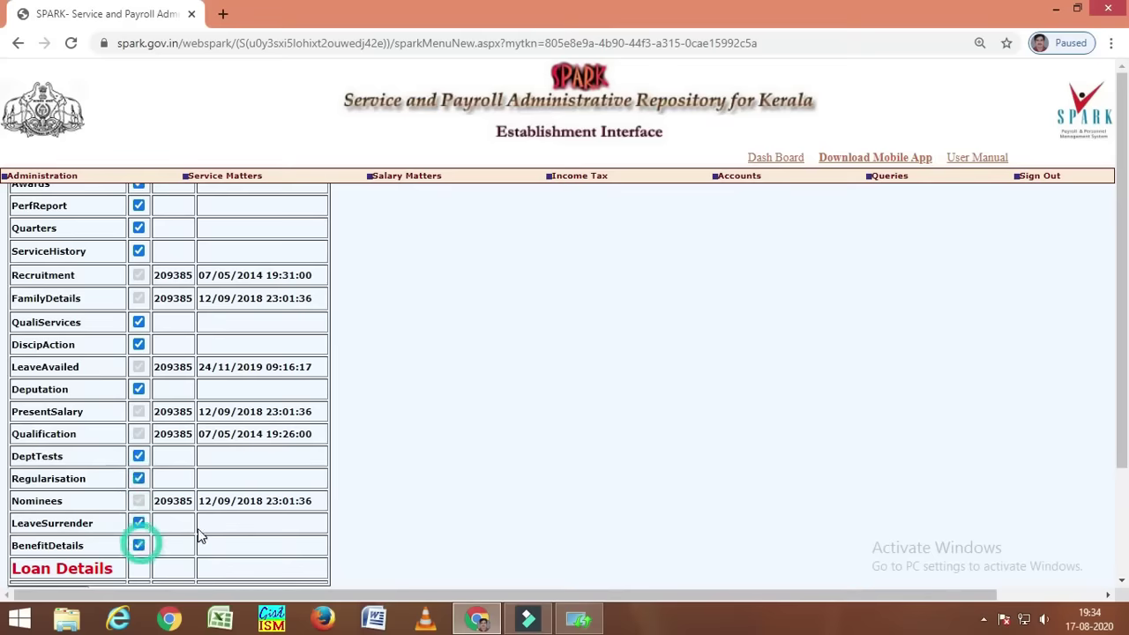
# - Lock the ticked sections and check ServiceHistory and QualiServices show locked on 17/08/2020
pyautogui.scroll(-2, 132, 529)
pyautogui.click(74, 457)
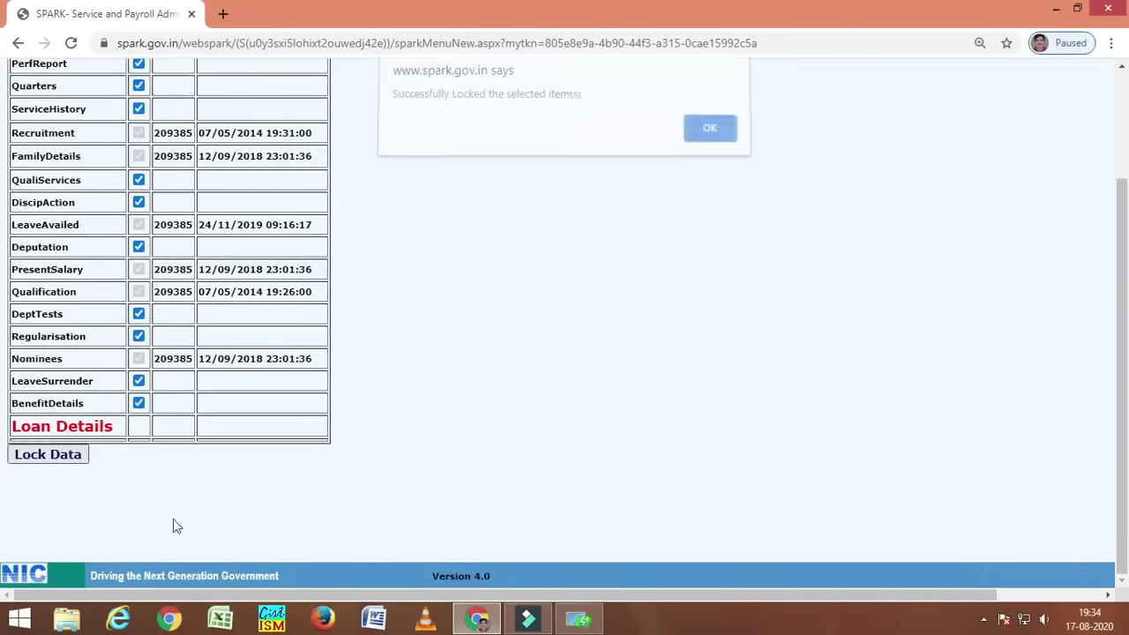
pyautogui.click(710, 137)
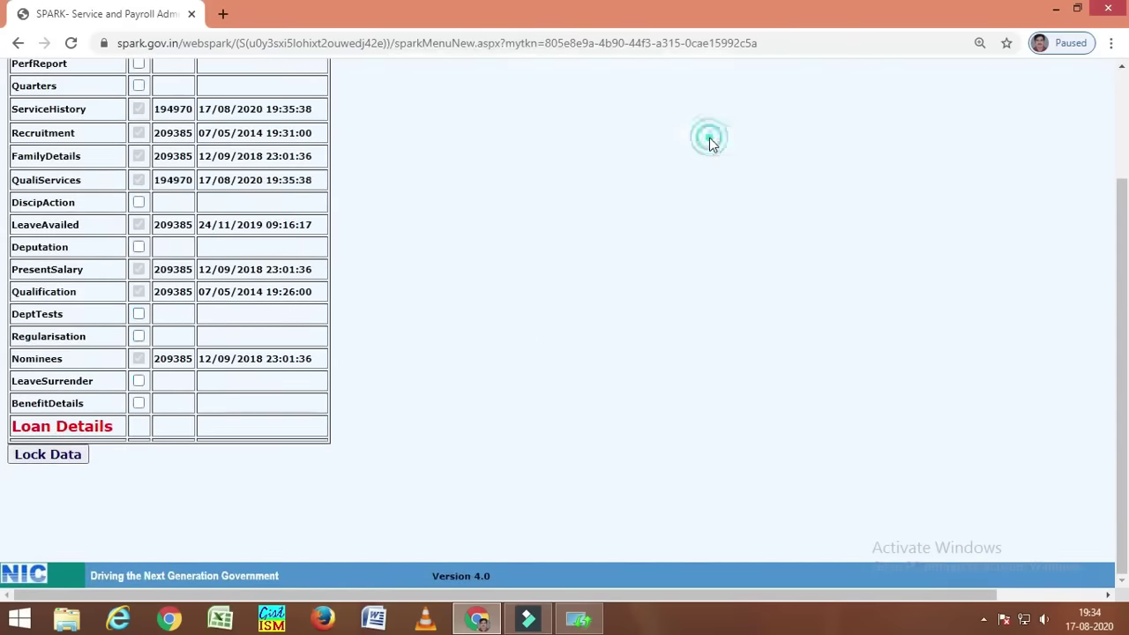
pyautogui.scroll(3, 136, 373)
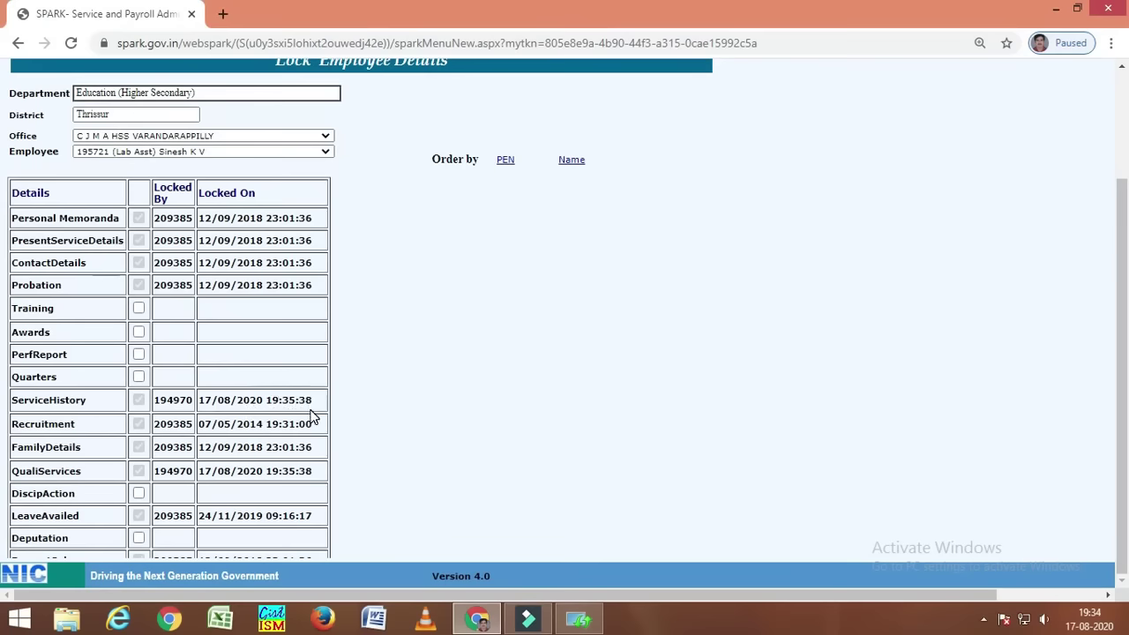
pyautogui.scroll(-3, 317, 408)
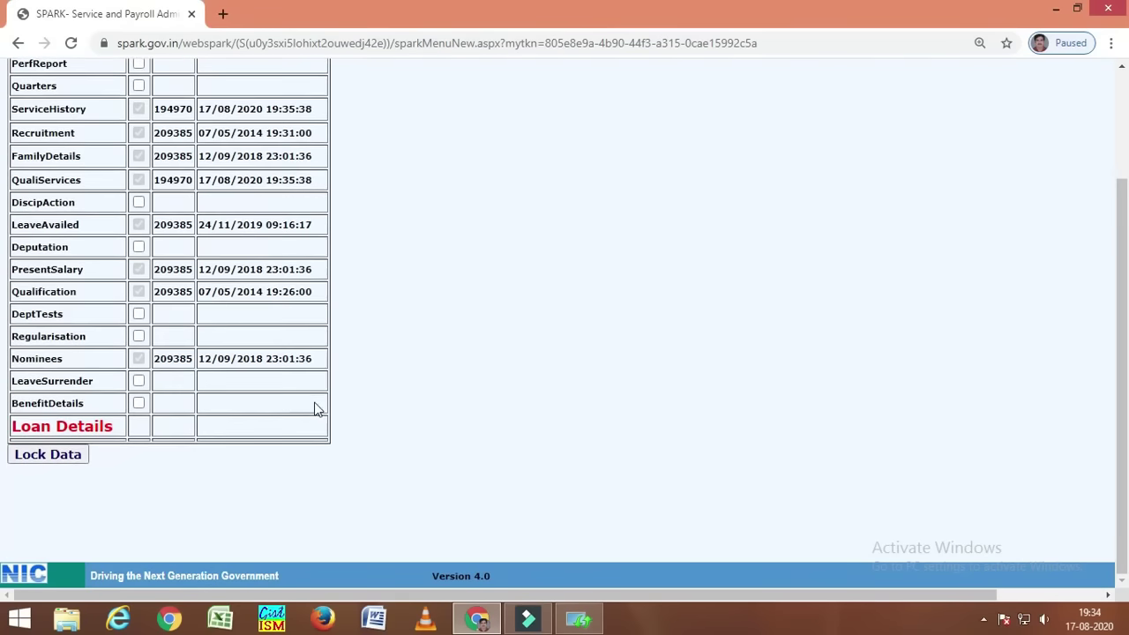
pyautogui.scroll(3, 318, 408)
pyautogui.scroll(2, 630, 473)
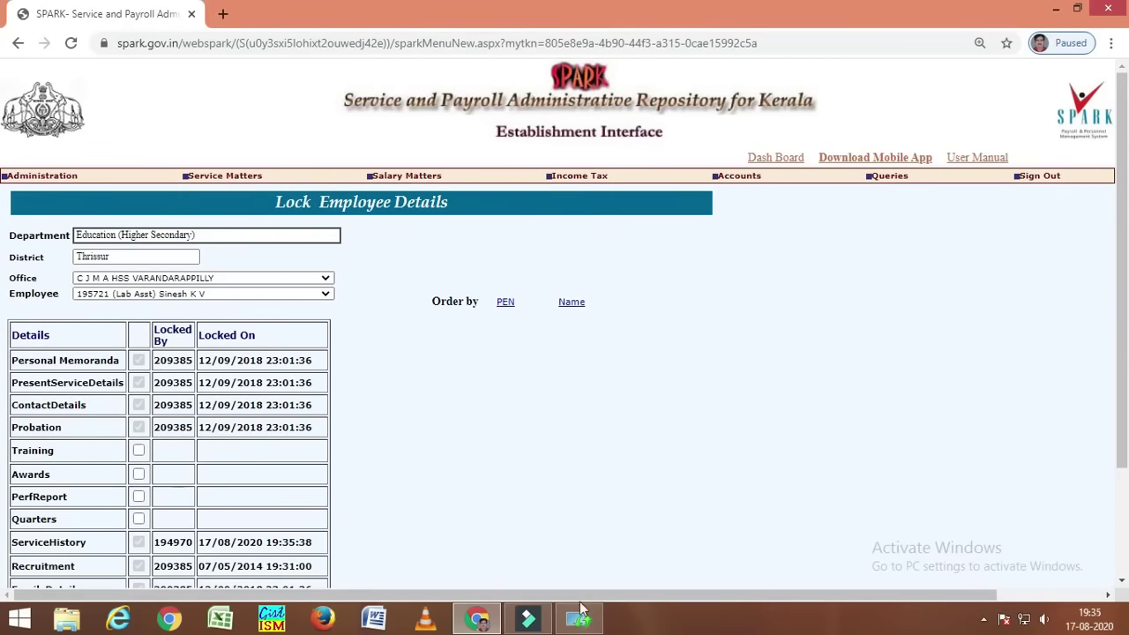
pyautogui.click(529, 619)
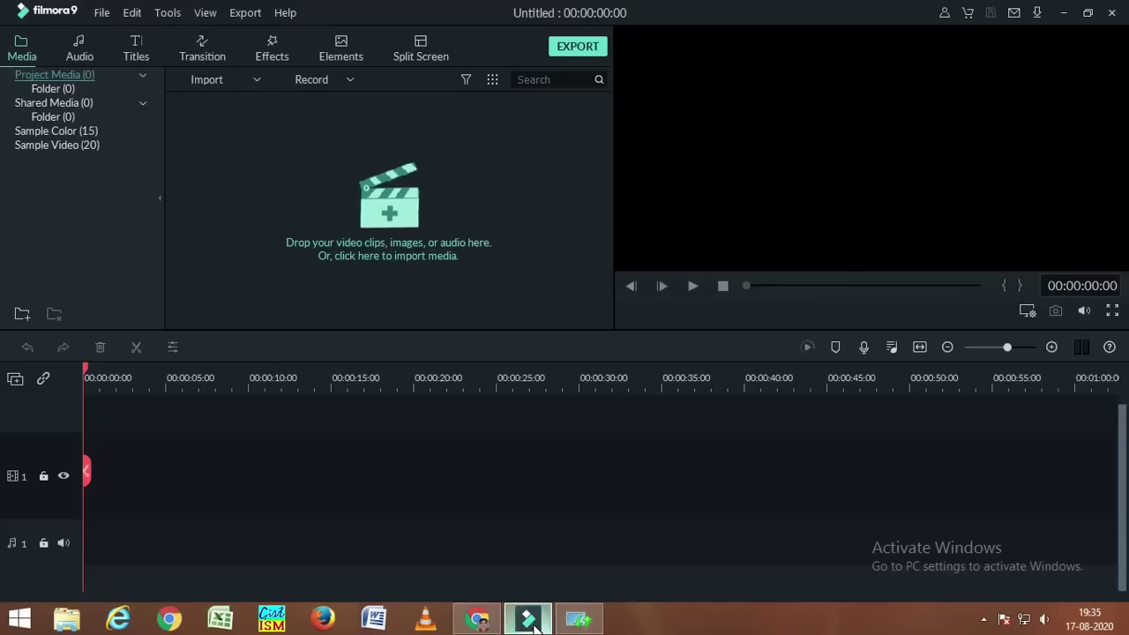
pyautogui.click(1066, 15)
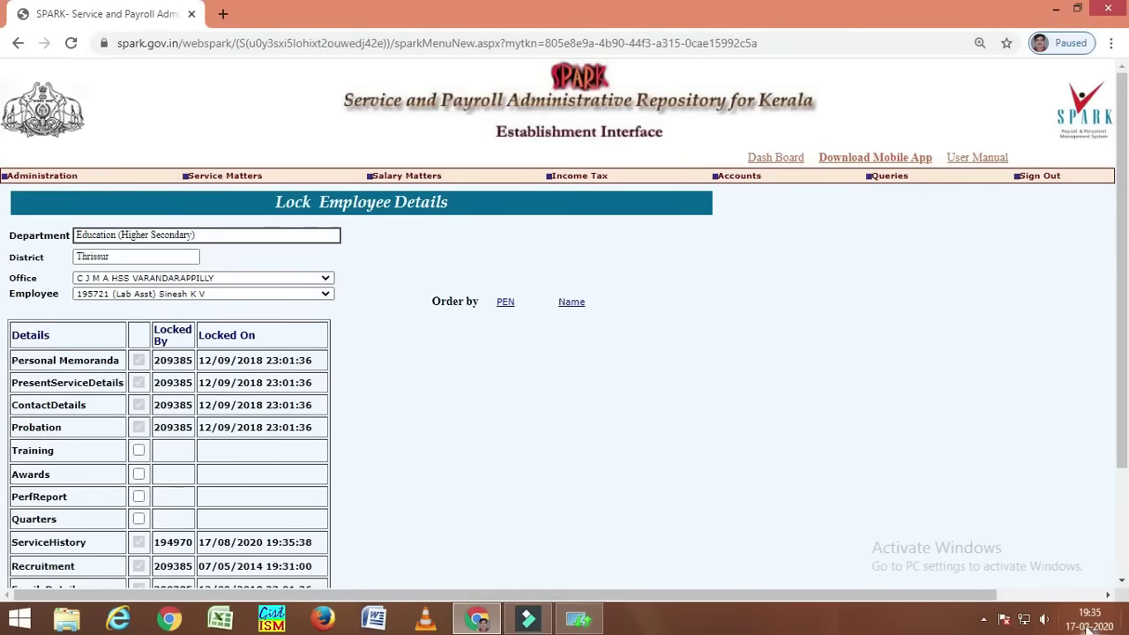
pyautogui.click(984, 619)
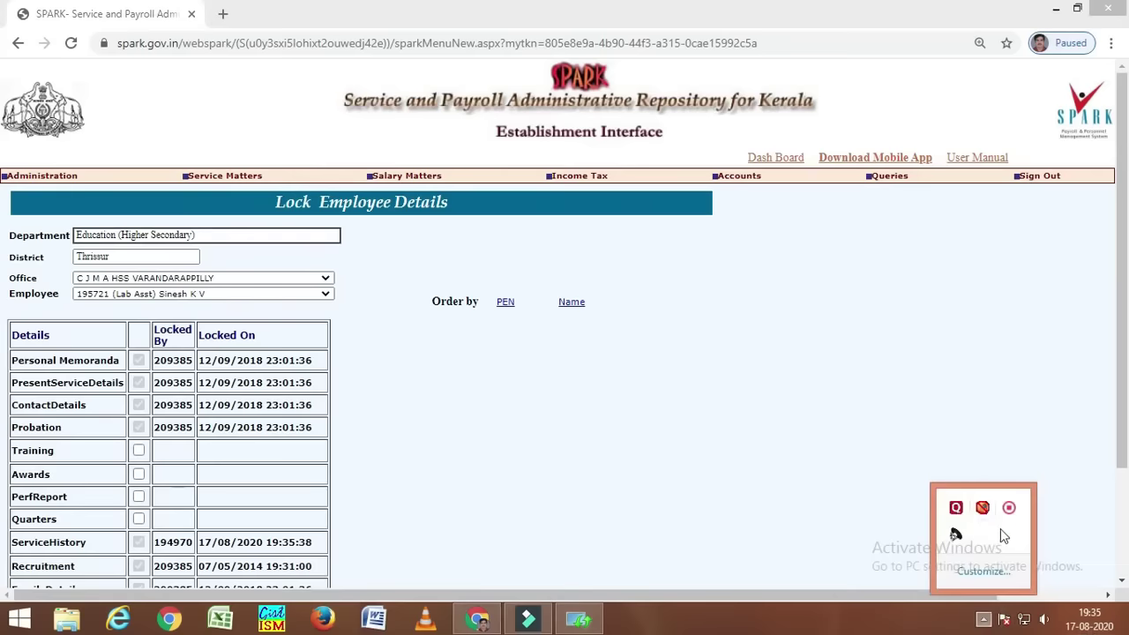
pyautogui.rightClick(1008, 510)
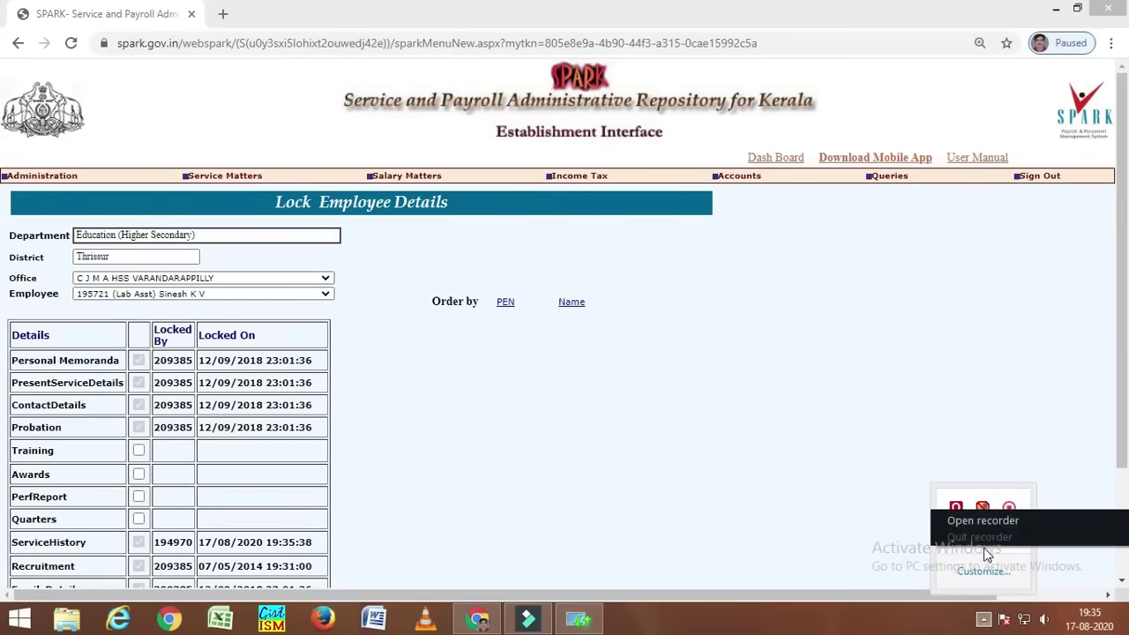
pyautogui.click(989, 521)
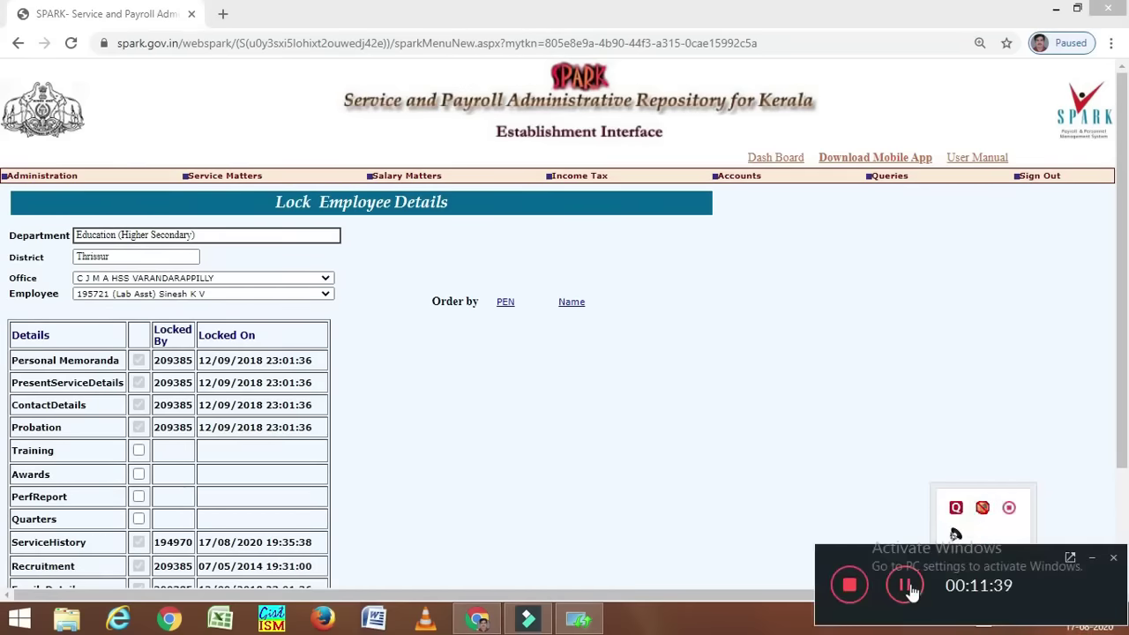
pyautogui.click(906, 587)
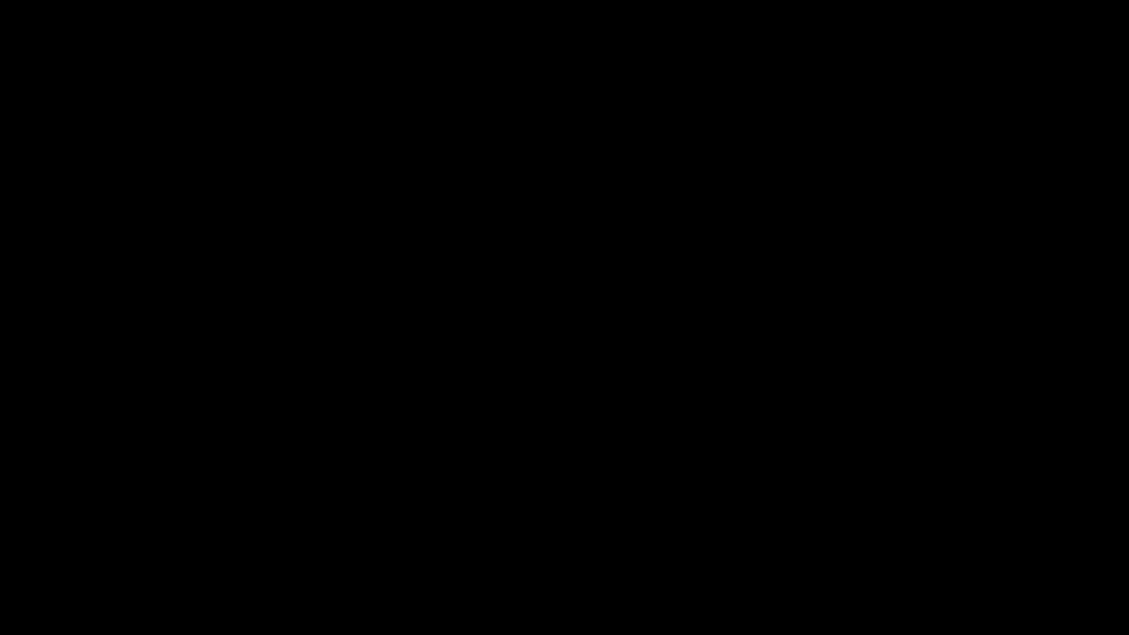